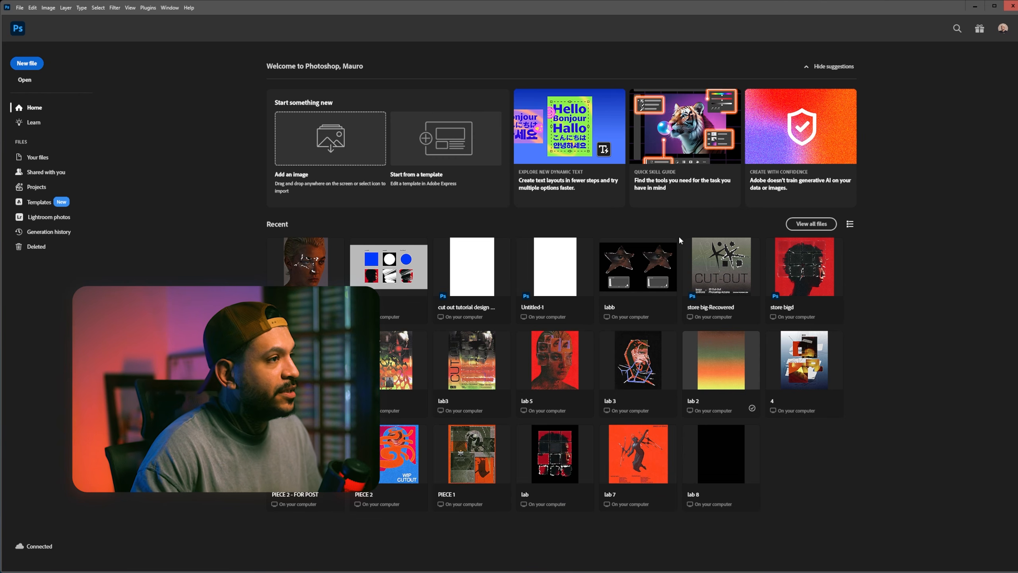
Create a new RGB Color document 3000 px wide and 4000 px high with a white background
key(ctrl+n)
click(739, 296)
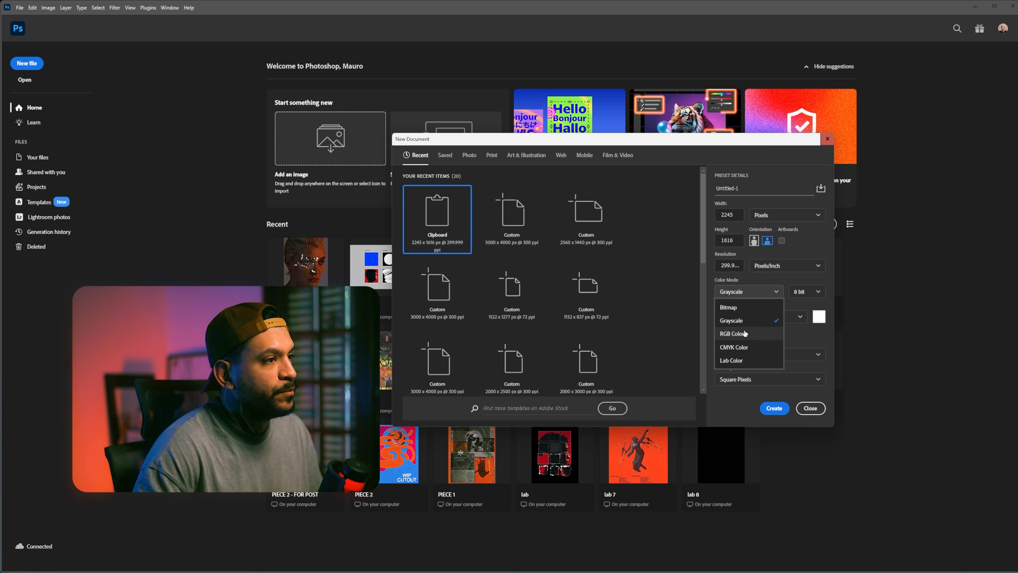
click(745, 334)
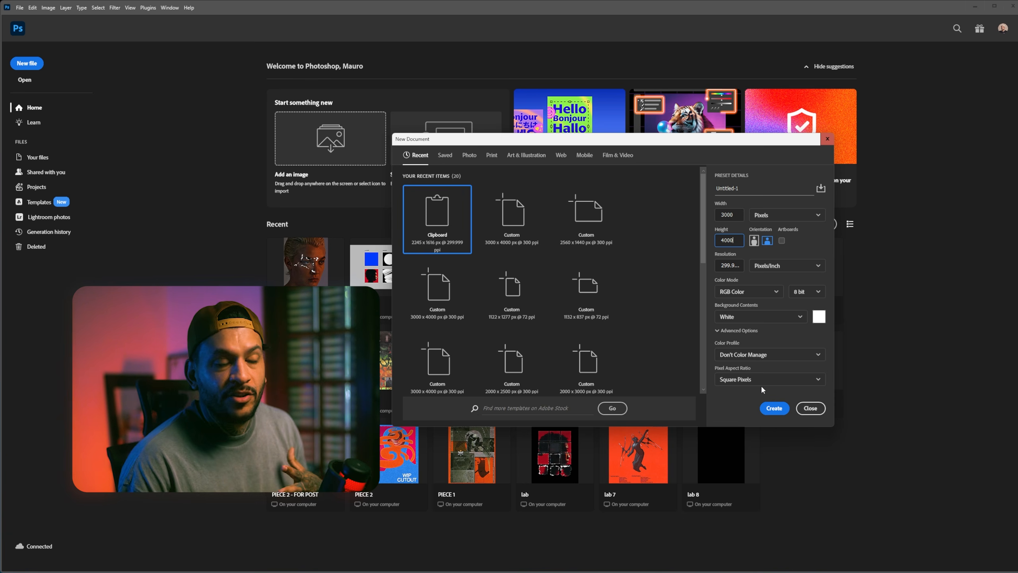
click(774, 408)
Place the portrait photo on the canvas and scale it up to cover the full height of the page
drag(364, 245, 367, 241)
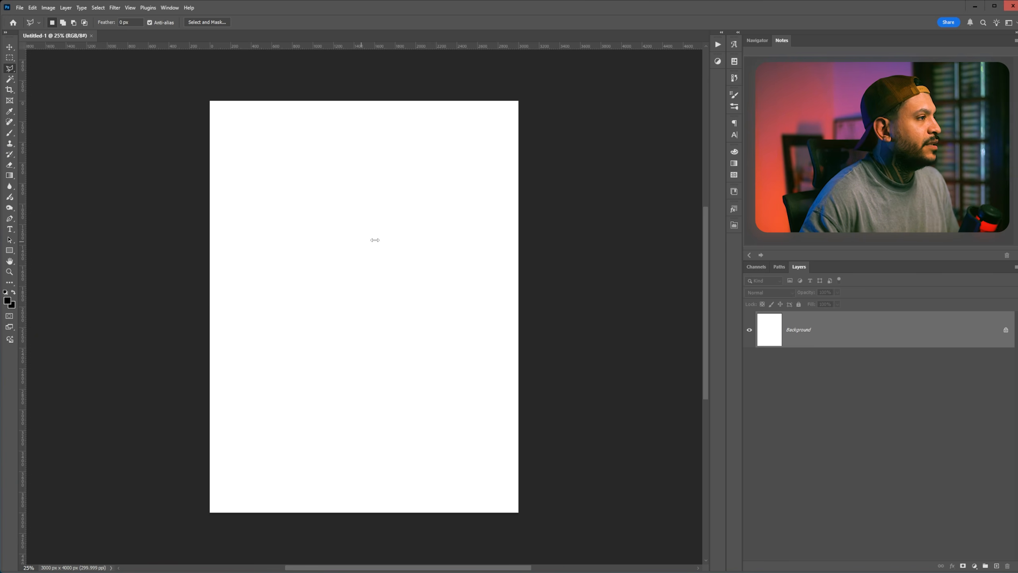
key(Return)
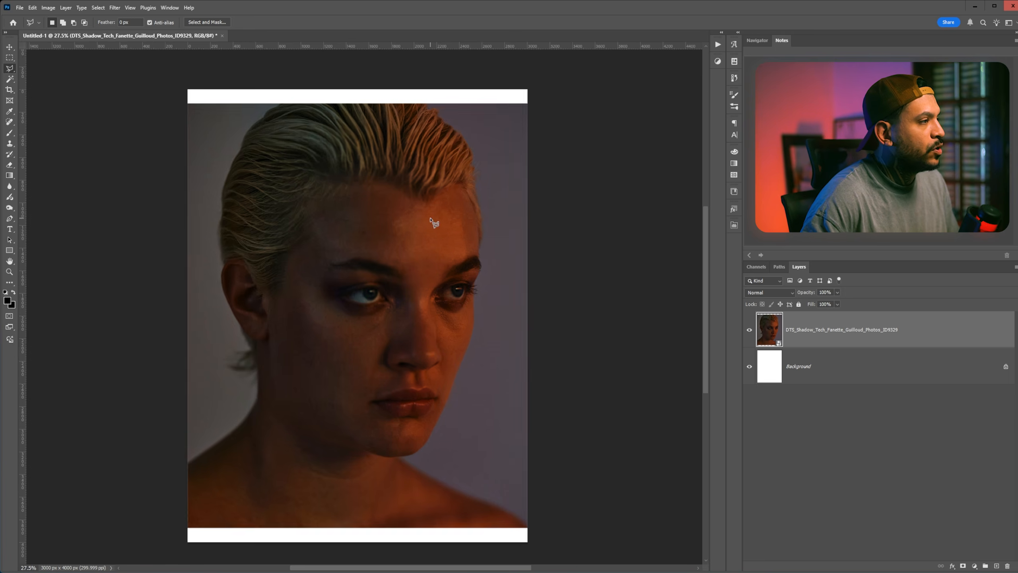
key(ctrl+t)
drag(519, 101, 531, 106)
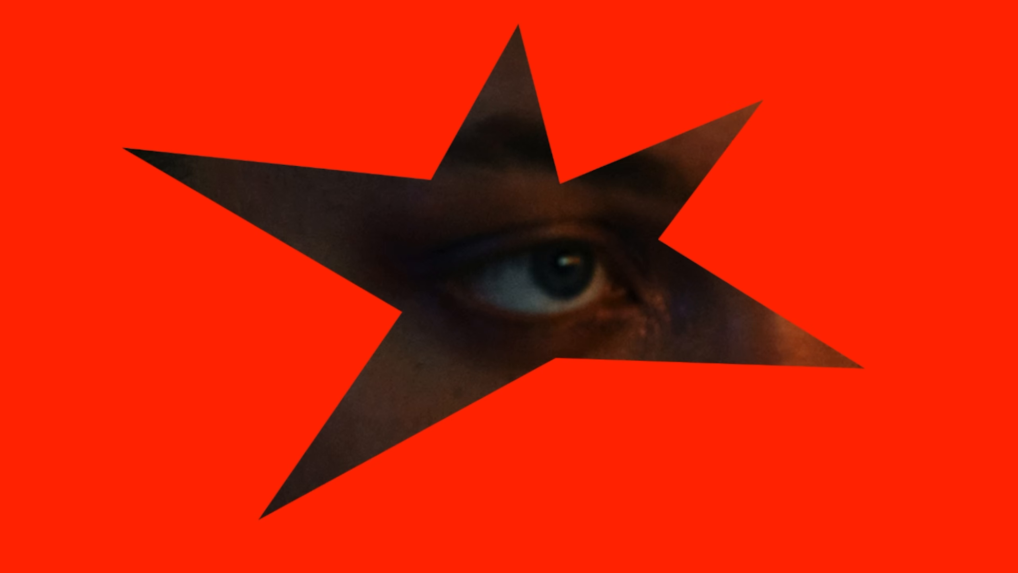
drag(591, 281, 566, 237)
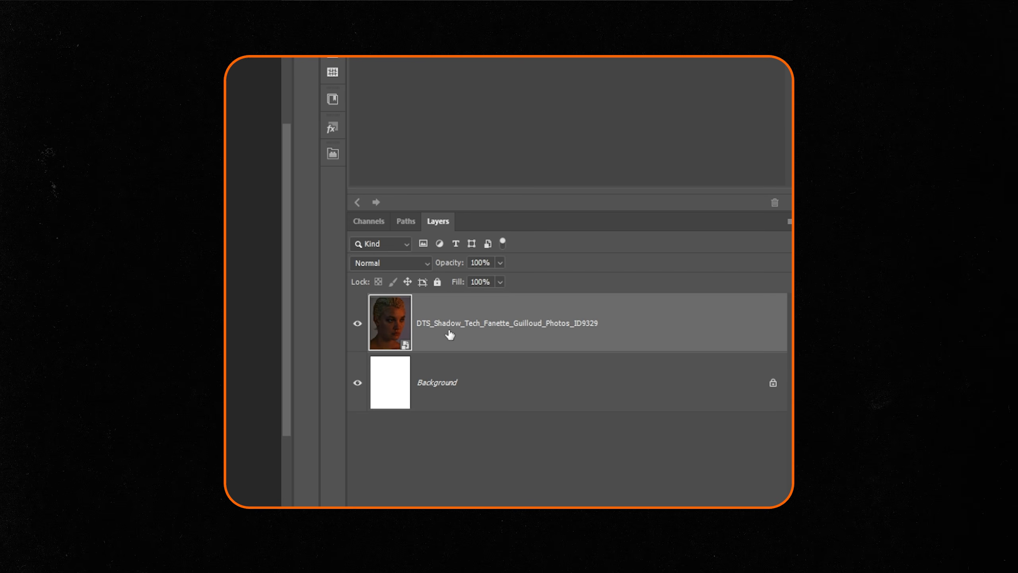
Duplicate the portrait photo layer and rasterize the copy
key(ctrl+j)
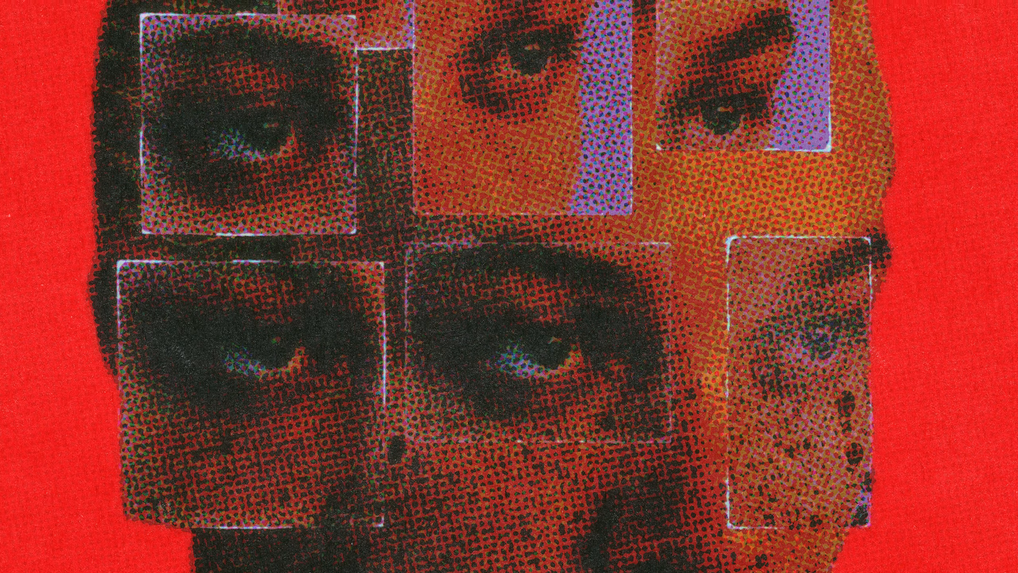
right_click(530, 349)
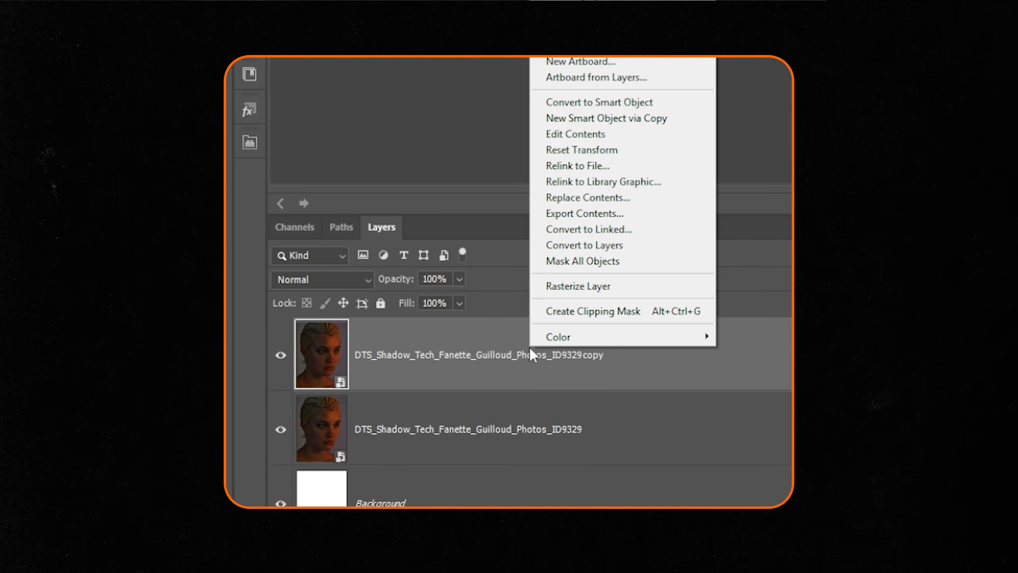
click(585, 287)
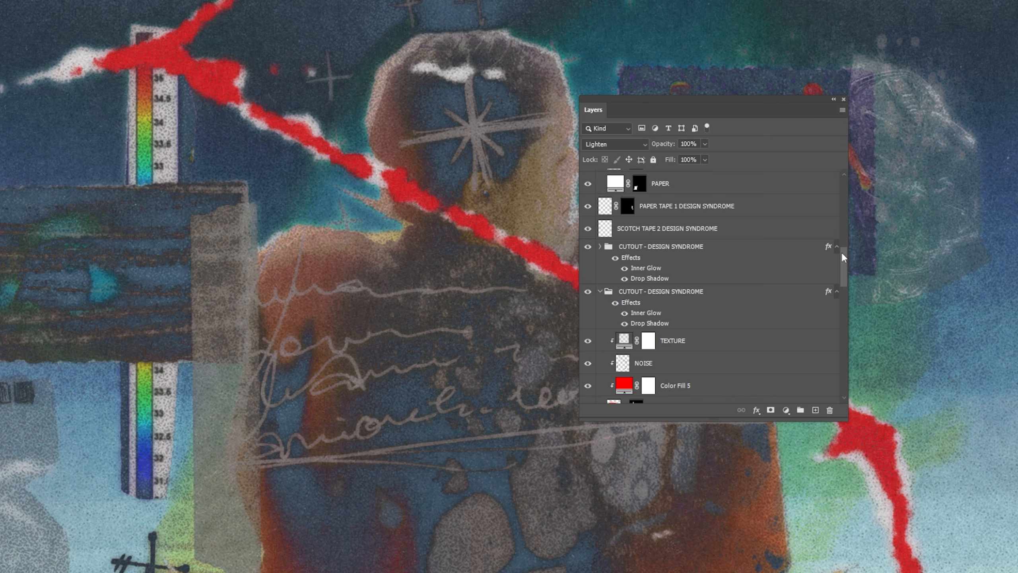
mouse_move(843, 255)
mouse_down()
mouse_move(841, 174)
mouse_move(839, 265)
mouse_up()
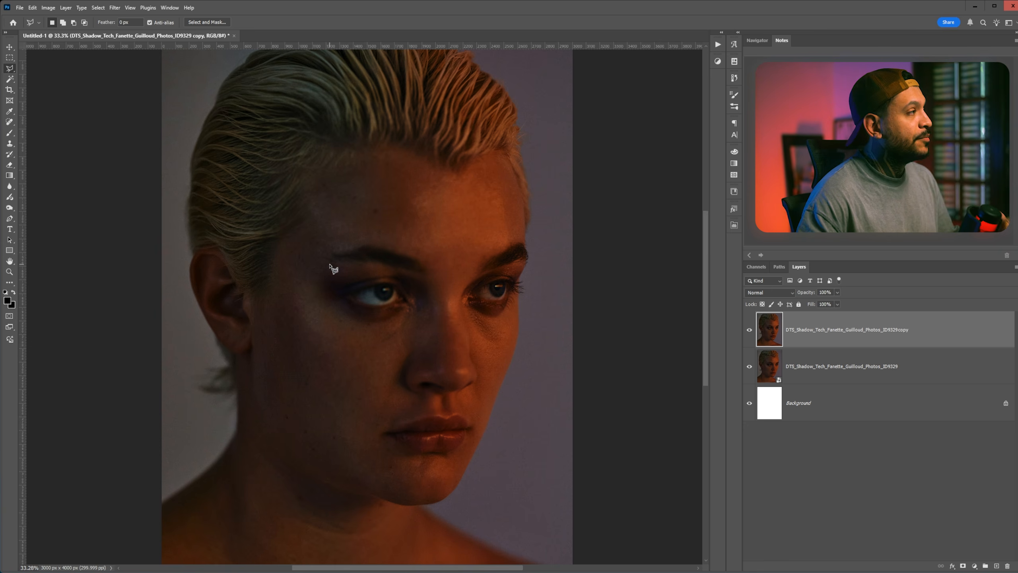
Draw an irregular five-pointed star selection around the woman's eye with the Polygonal Lasso, its longest point reaching toward the hairline above the ear
click(343, 269)
click(369, 221)
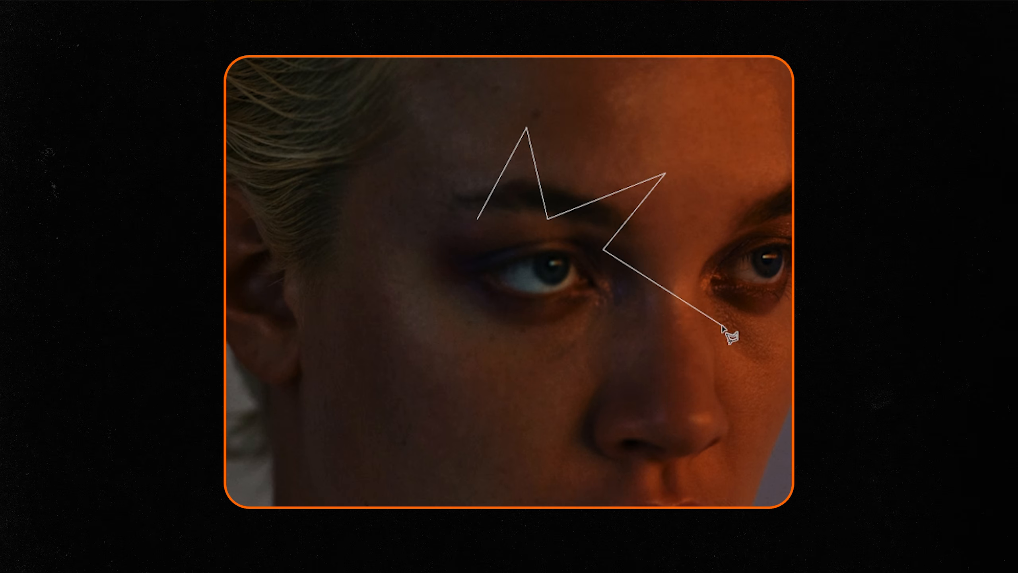
click(543, 321)
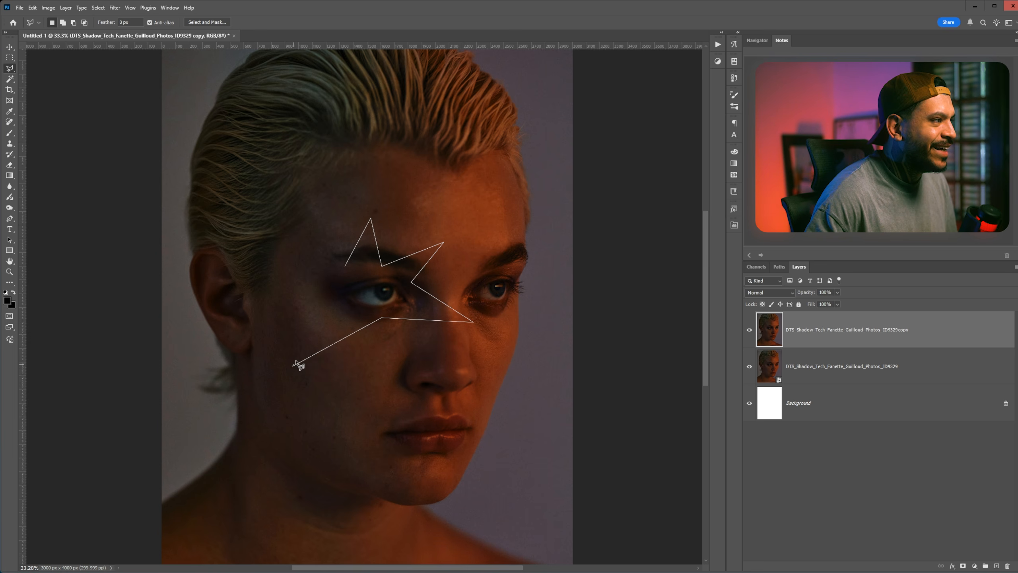
click(380, 410)
click(253, 257)
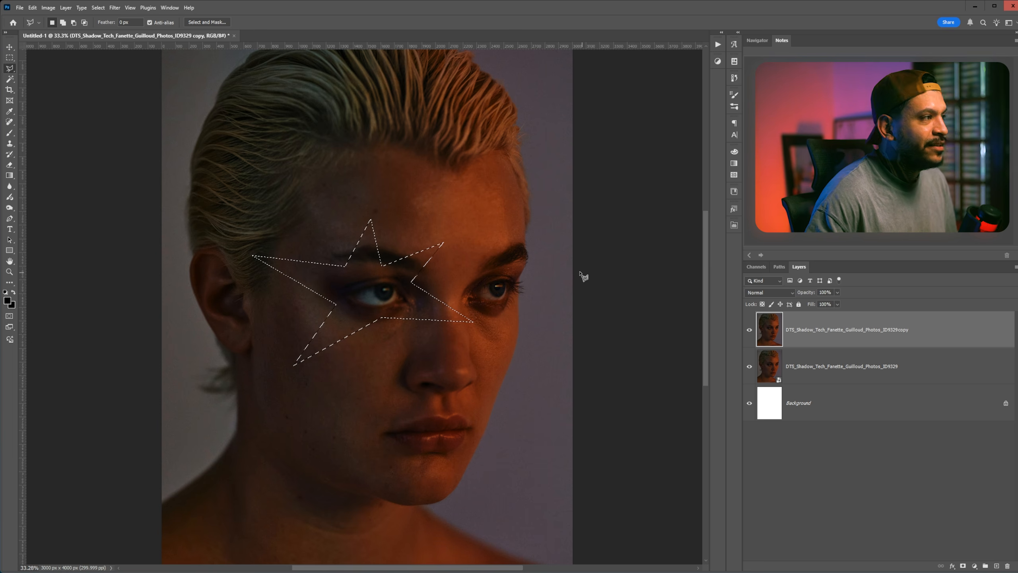
drag(413, 243, 435, 230)
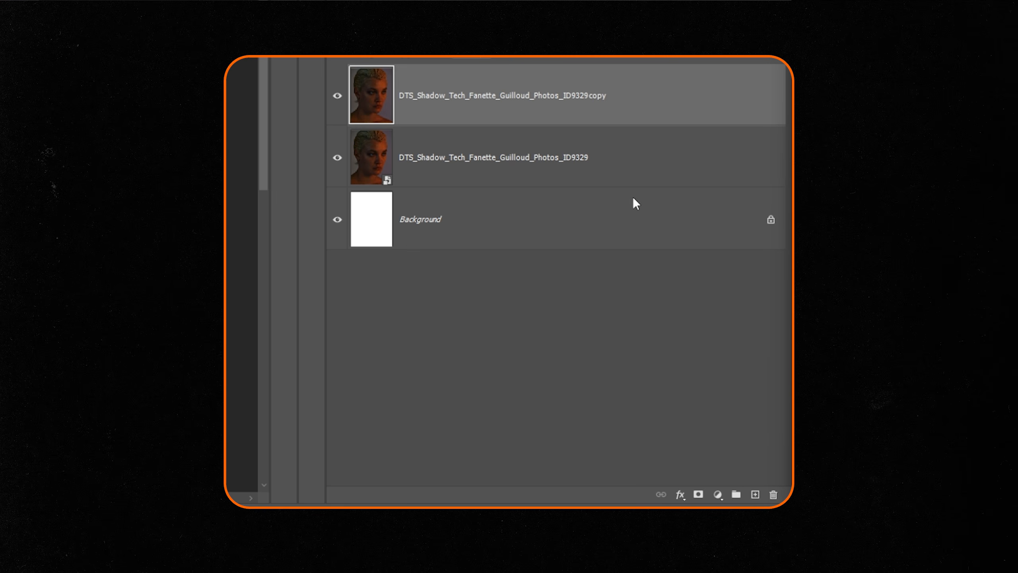
Mask the rasterized photo copy with the star selection and hide the original photo layer
click(699, 495)
click(441, 173)
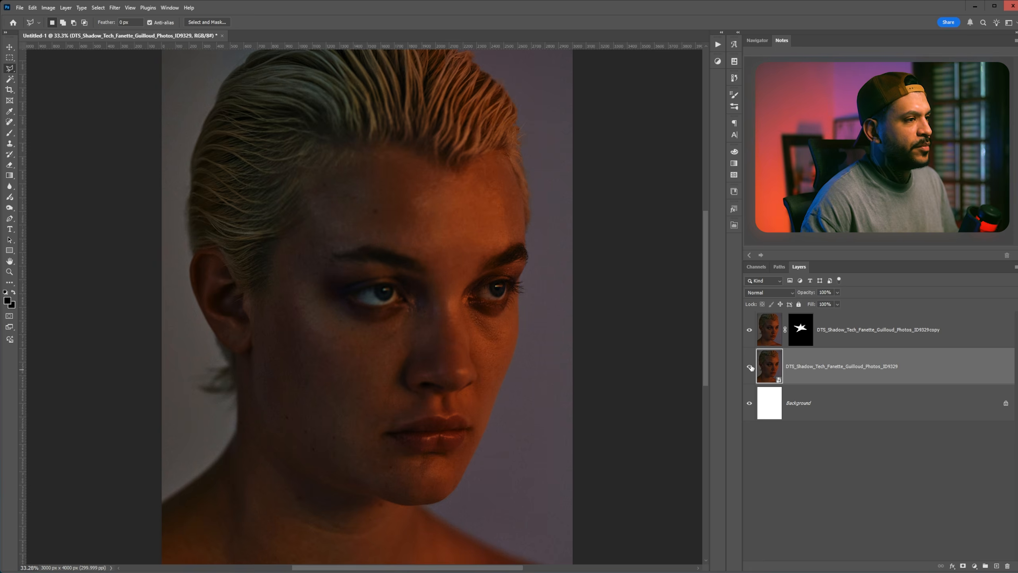
key(ctrl+comma)
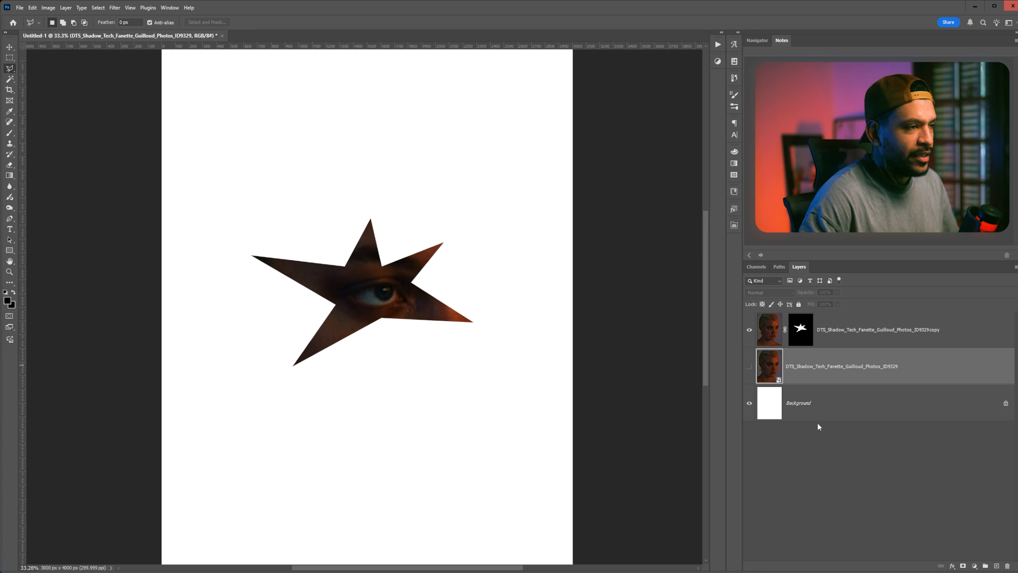
Invert the Background layer from white to black
click(767, 411)
key(ctrl+i)
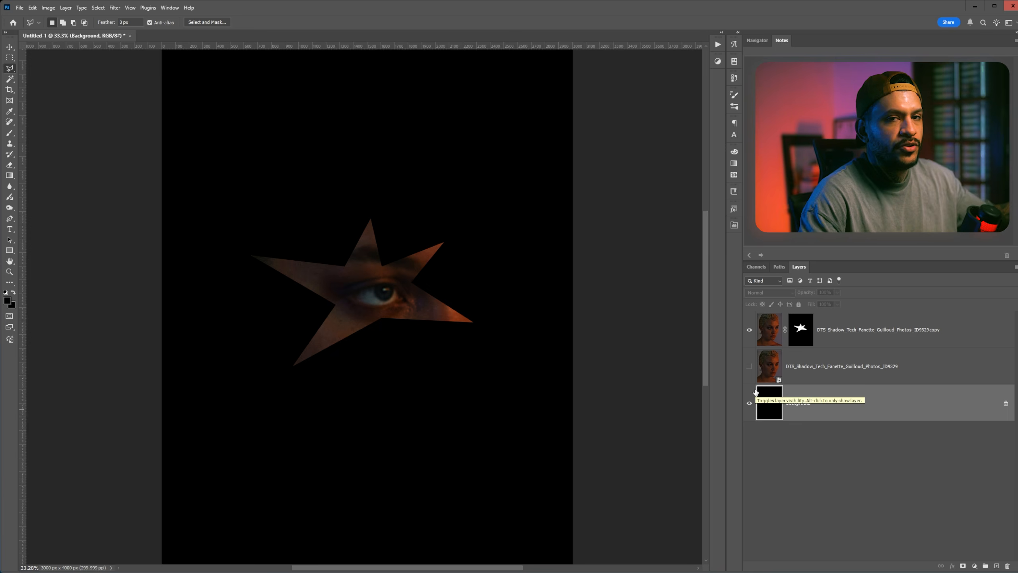
Load the star mask as a selection, add a white Solid Color fill layer from it, and place the fill below the masked photo copy
click(853, 340)
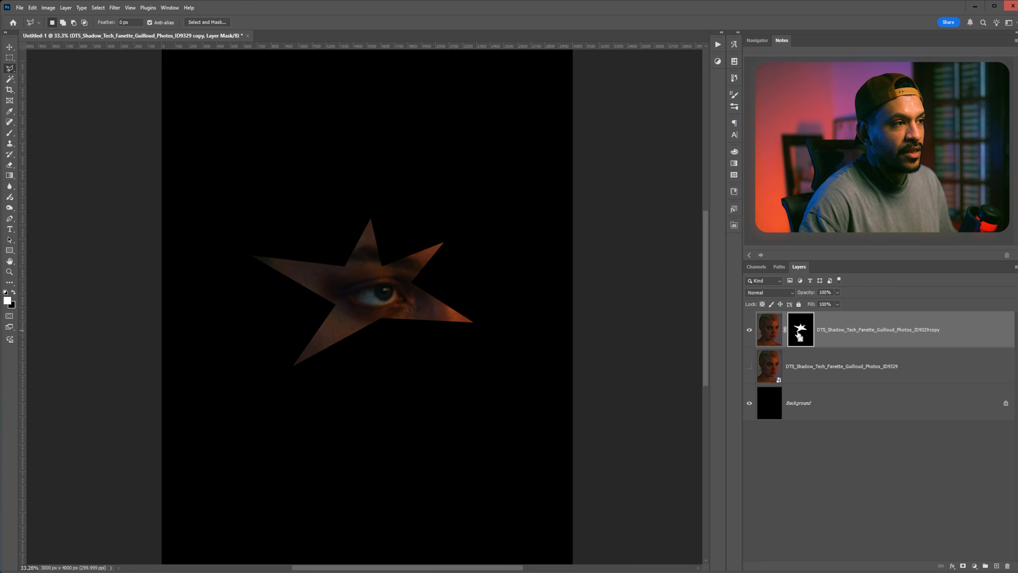
ctrl+click(802, 330)
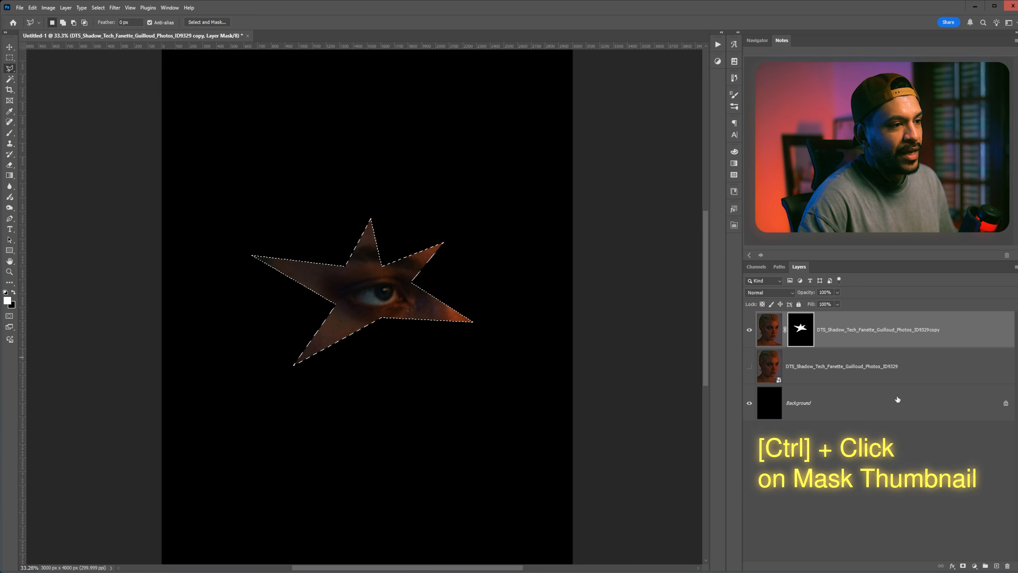
click(976, 567)
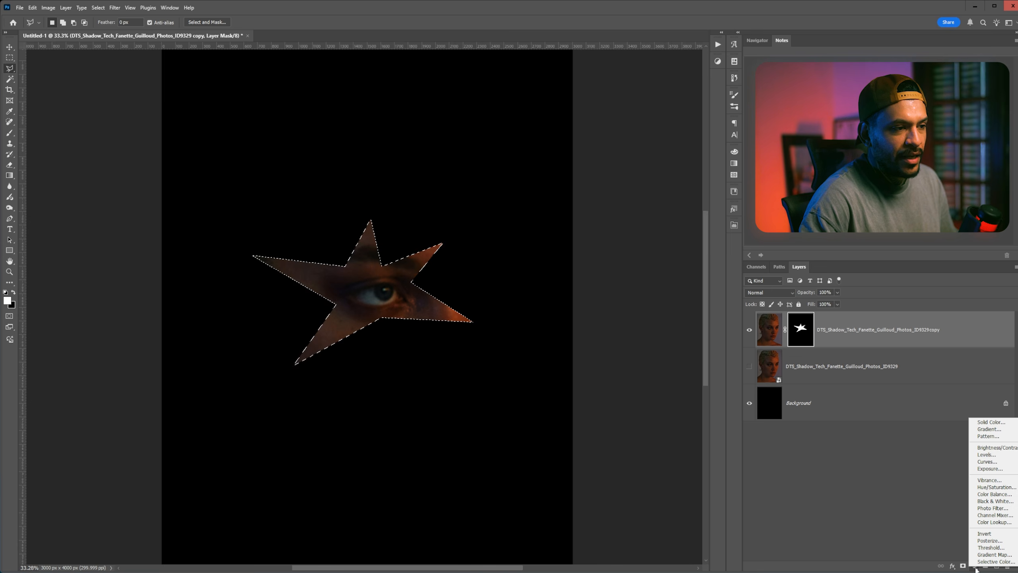
click(977, 568)
click(976, 568)
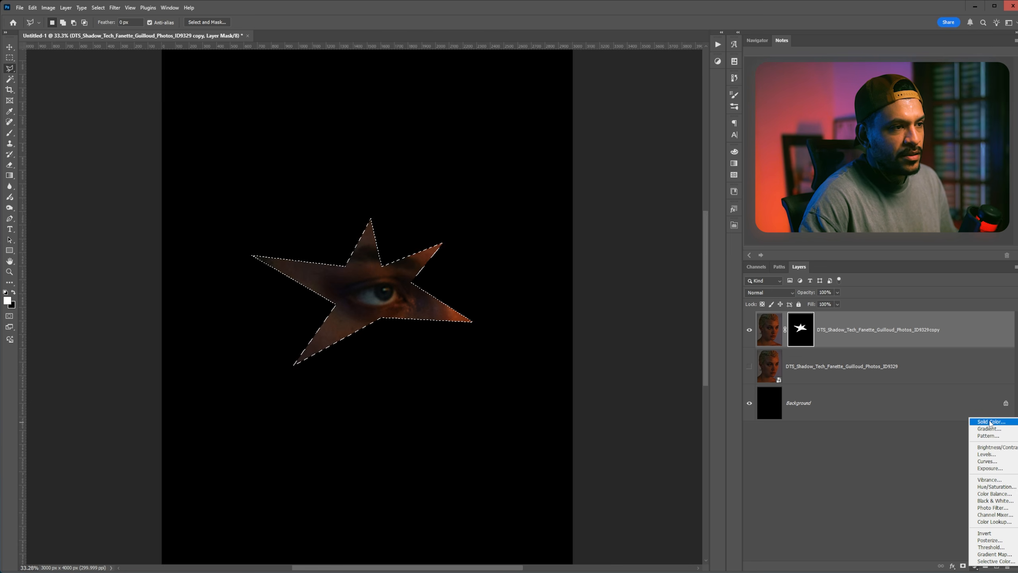
click(990, 422)
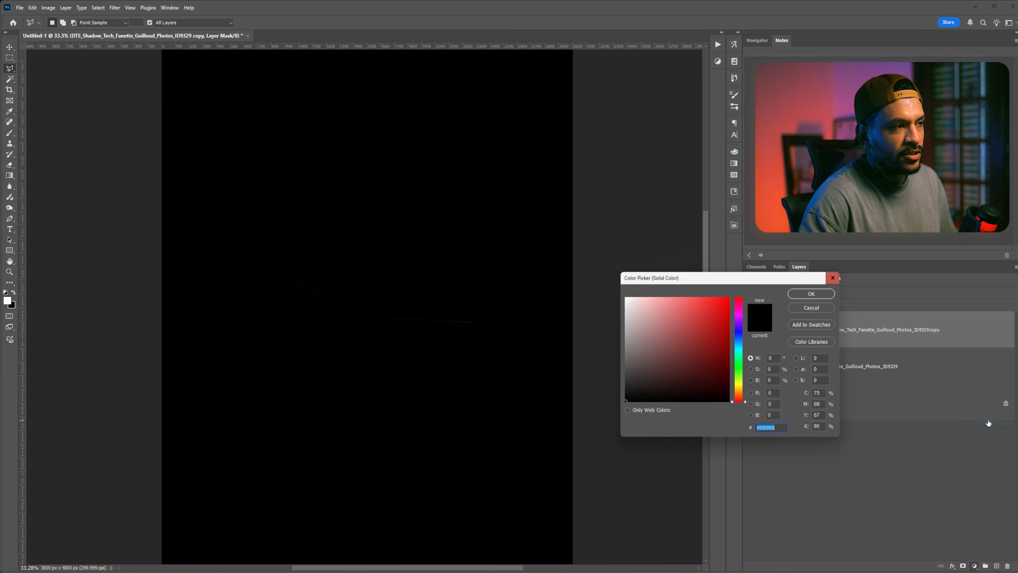
click(798, 295)
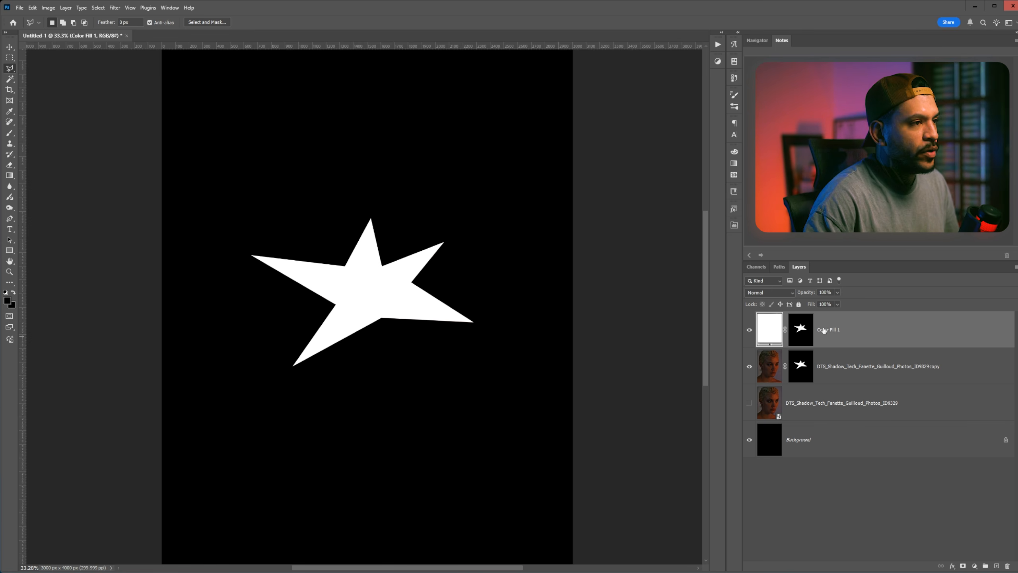
drag(826, 329, 824, 379)
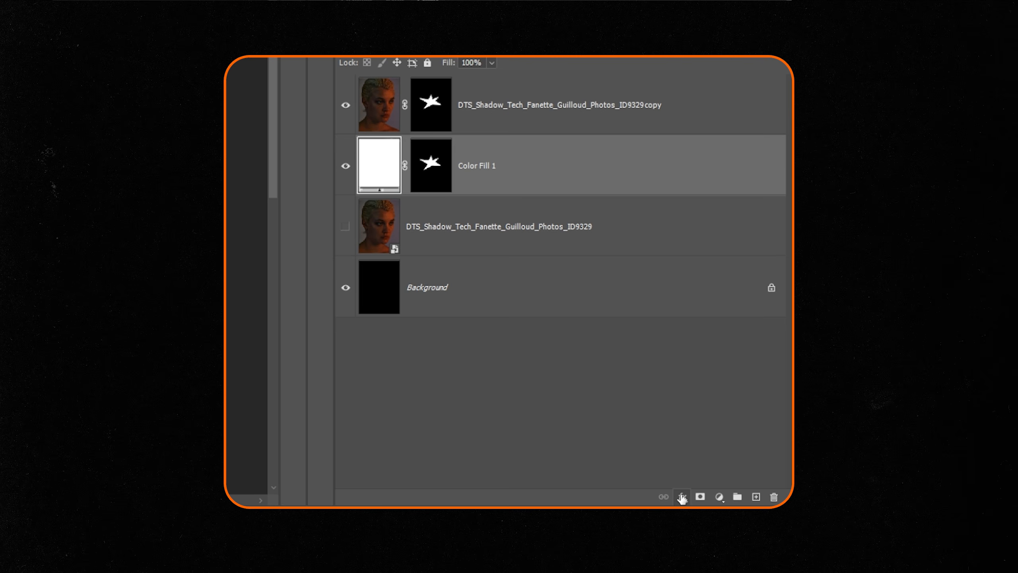
Add a Stroke effect with a gradient fill to the white star fill layer, 6 px in size and at 100% opacity
click(681, 498)
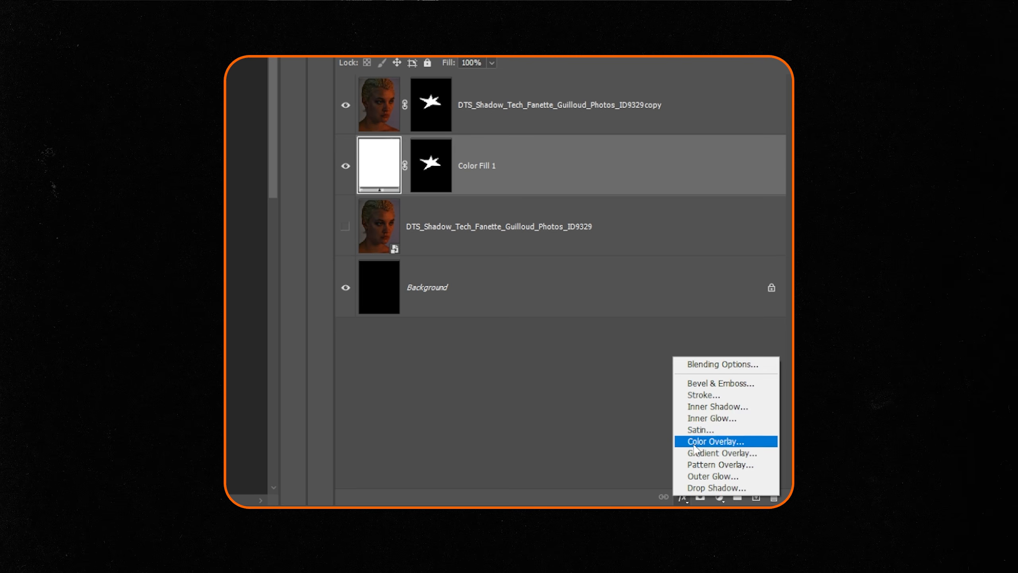
click(698, 396)
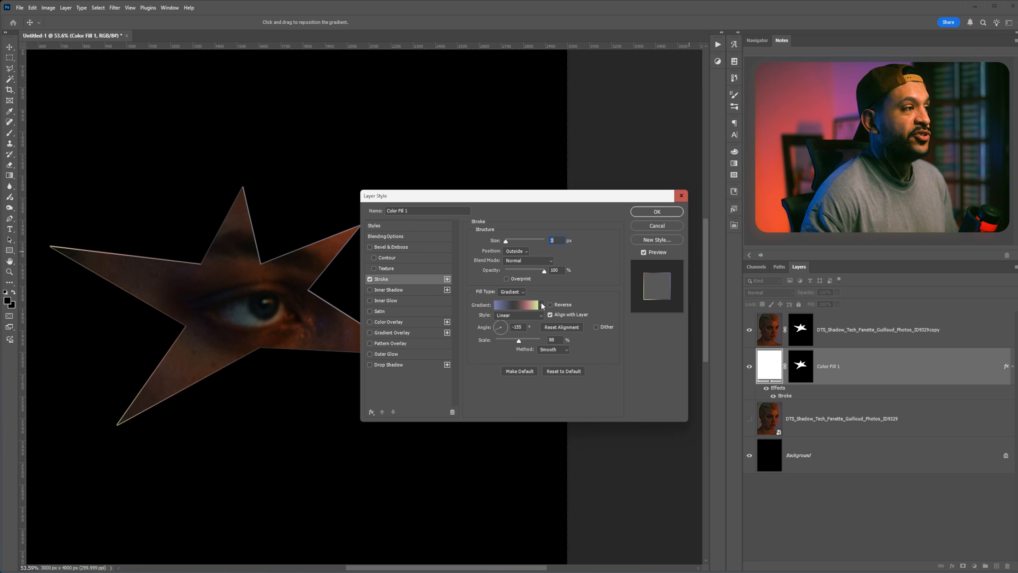
click(509, 307)
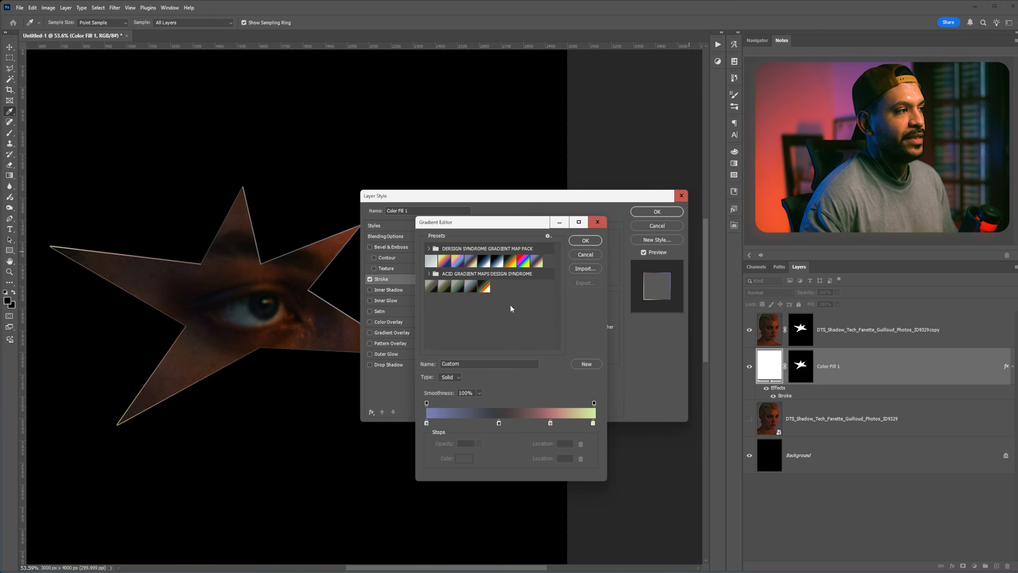
click(585, 242)
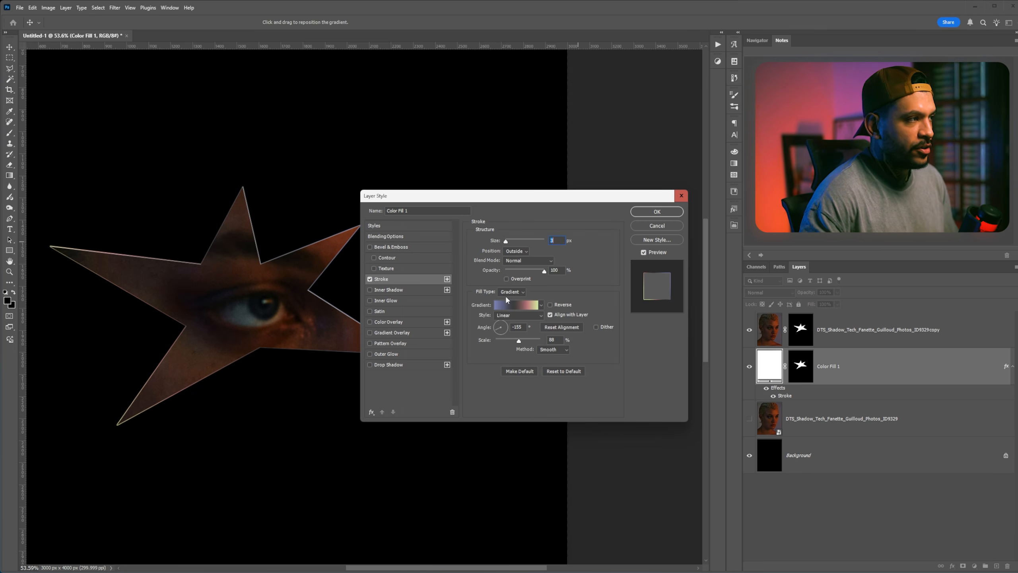
drag(506, 241, 509, 244)
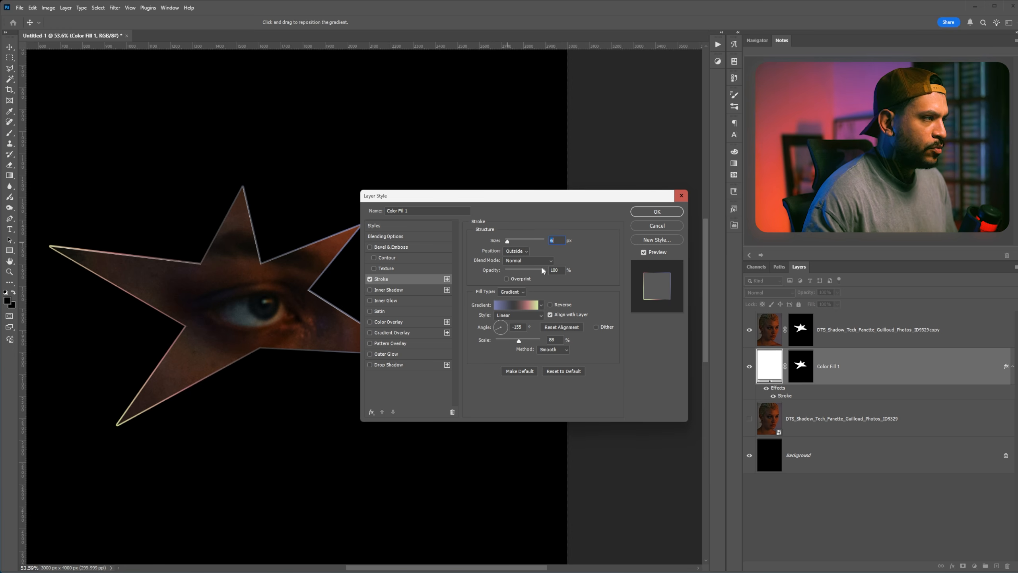
drag(545, 275, 555, 276)
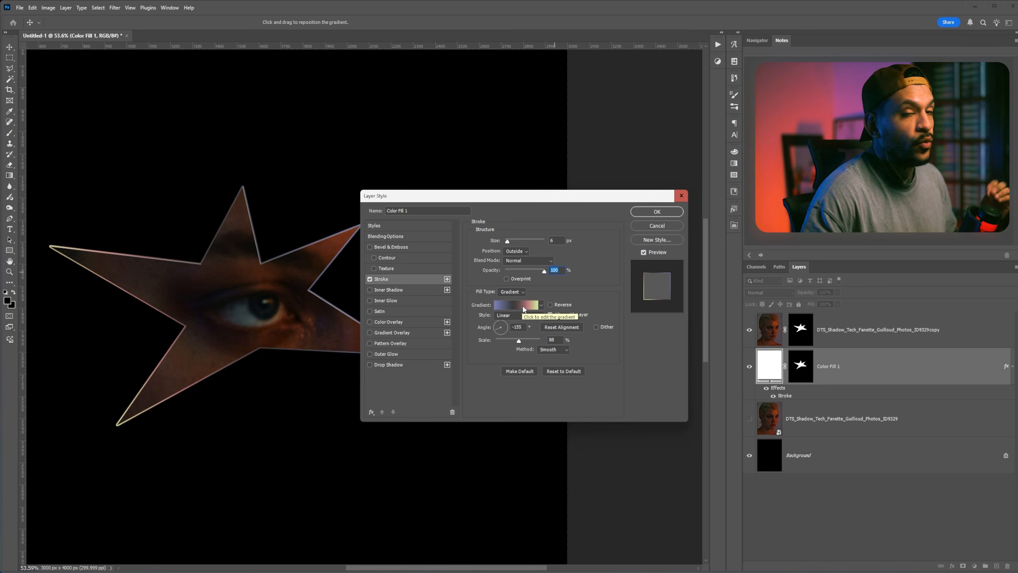
Open the stroke's gradient for editing and remove every color stop except the pink one, placing it near the middle
click(526, 308)
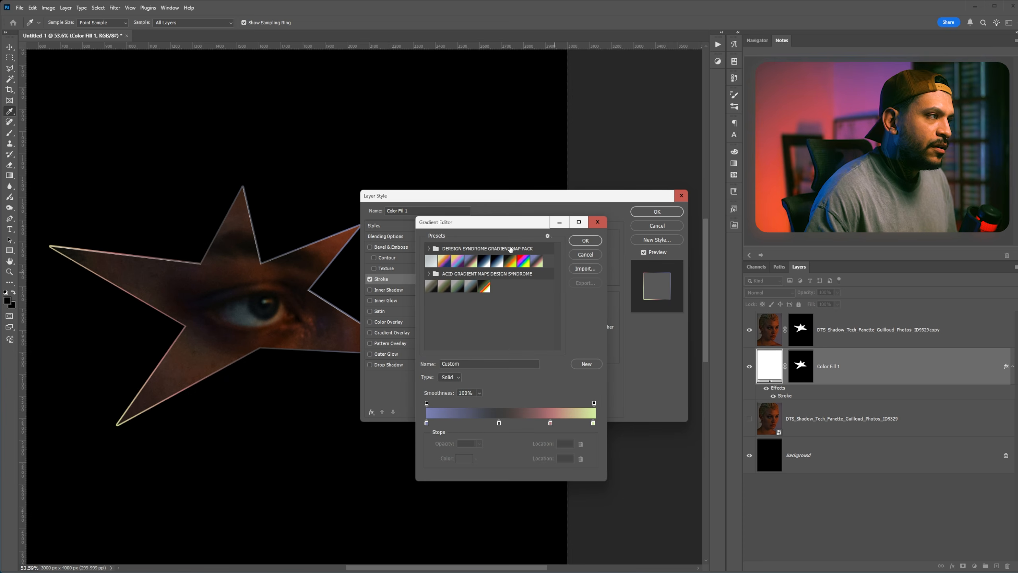
drag(504, 228, 502, 208)
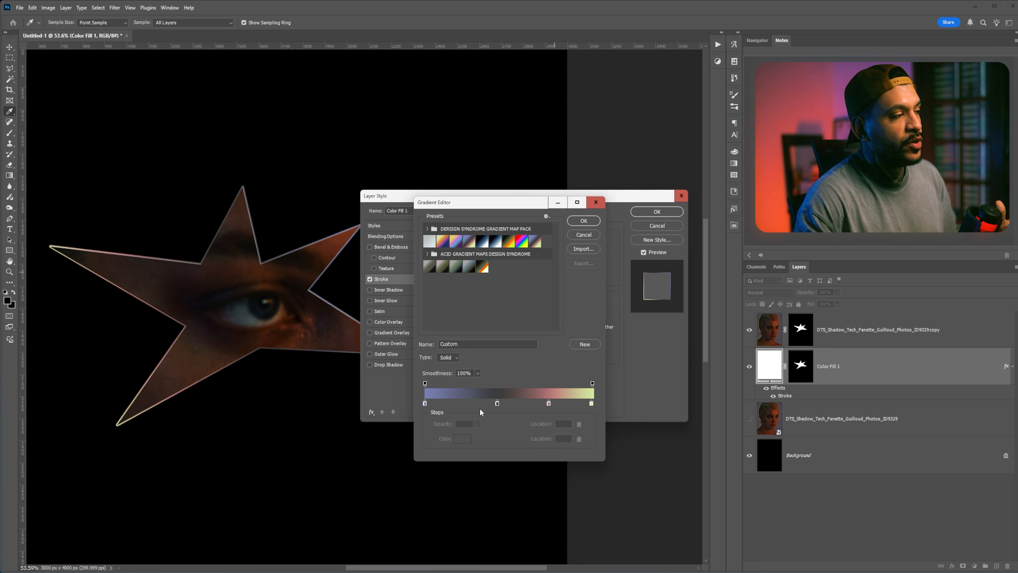
click(424, 403)
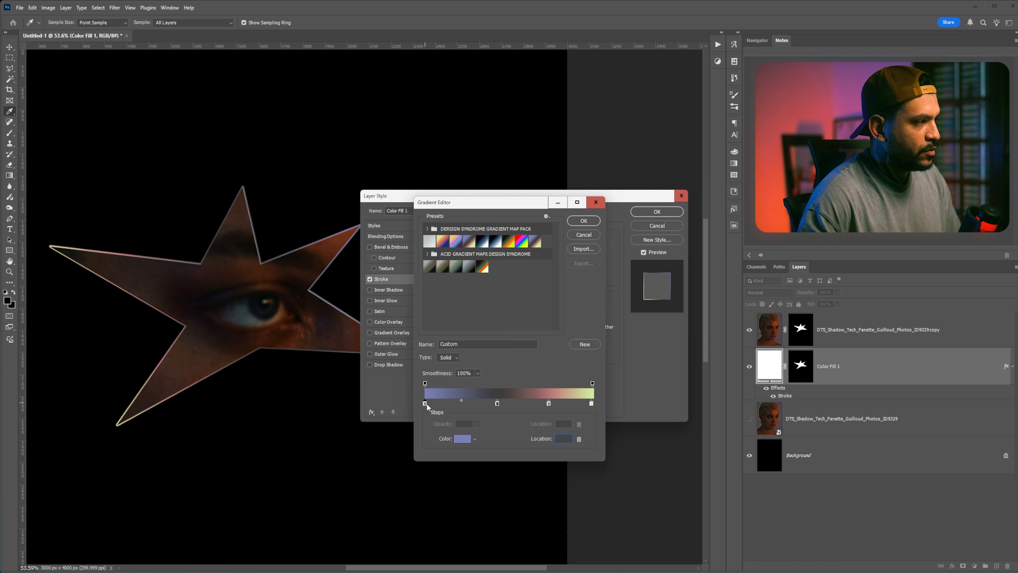
click(579, 439)
click(497, 403)
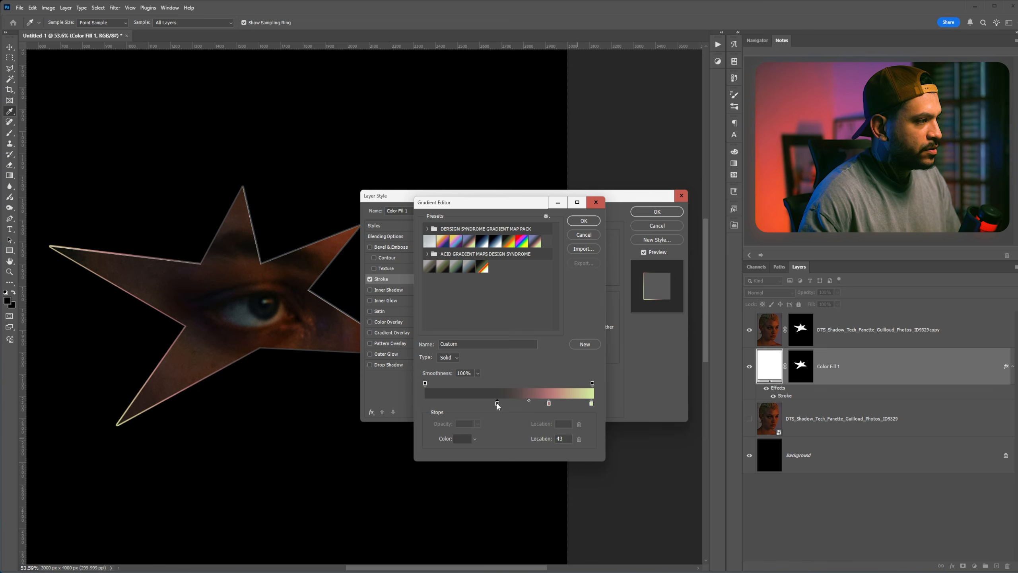
click(579, 439)
click(549, 403)
drag(549, 403, 522, 405)
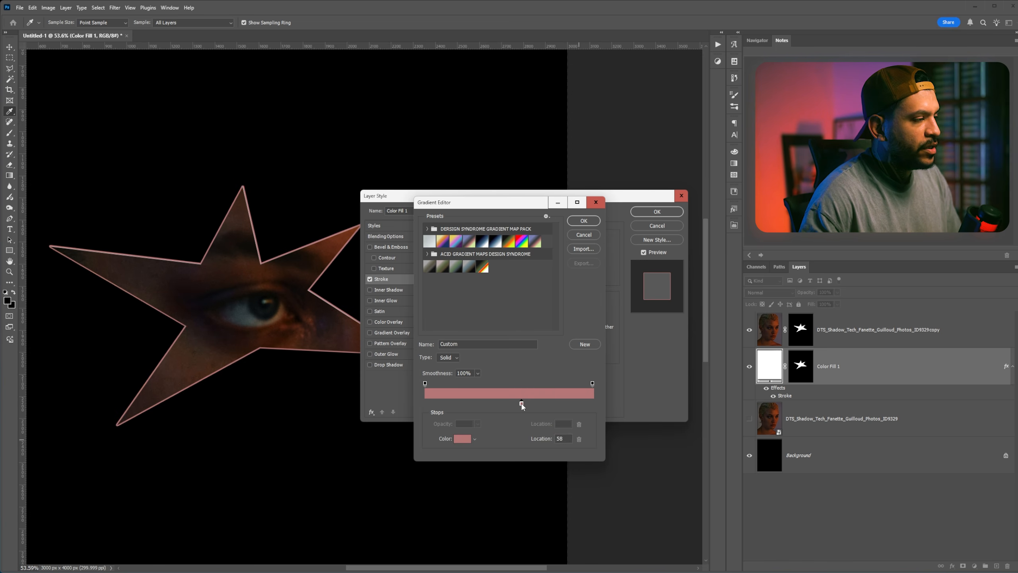
Place the remaining color stop at location 52% and set its color to white (ffffff)
double_click(514, 406)
drag(631, 333, 582, 308)
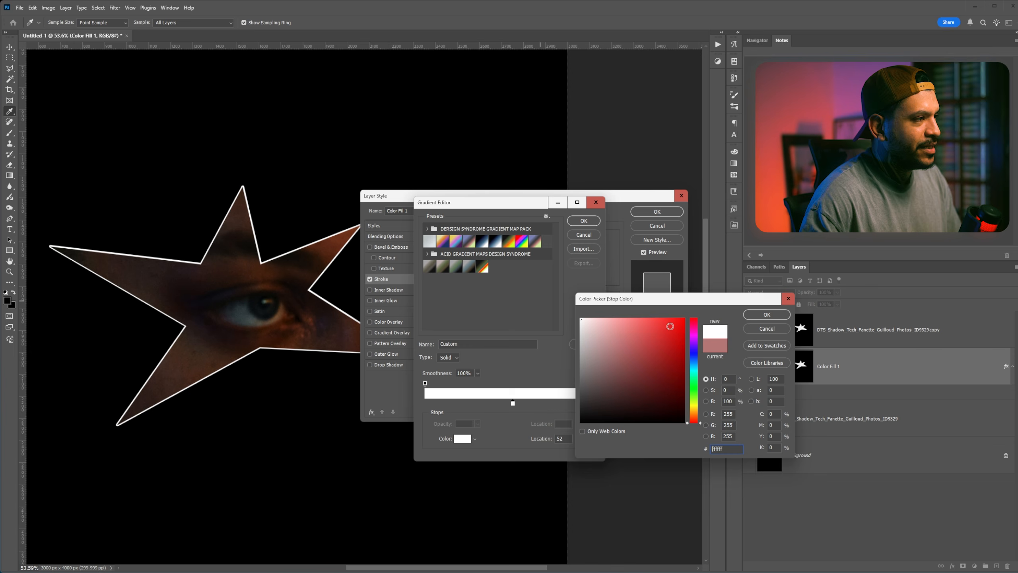
click(767, 317)
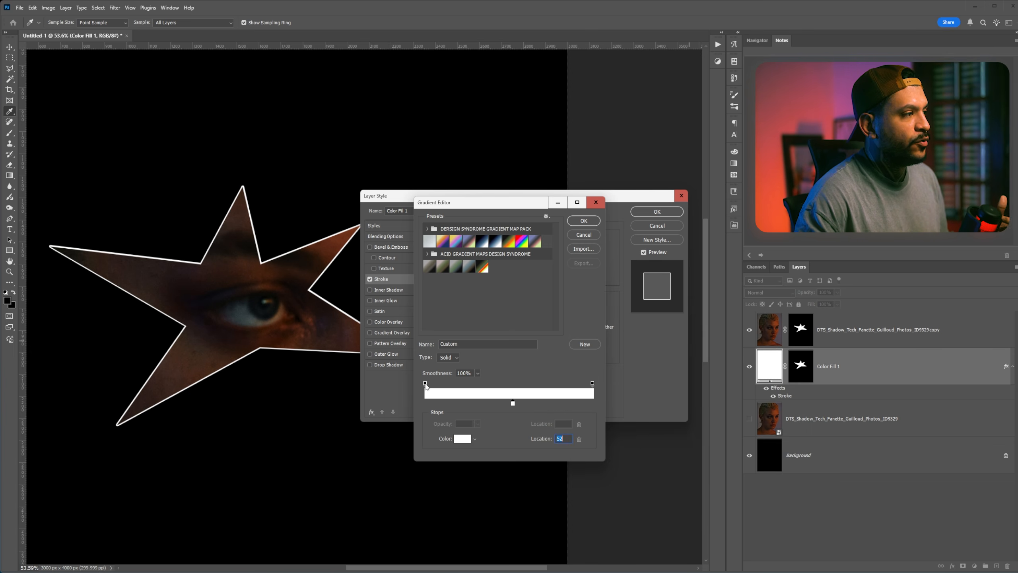
Set the opacity stop at the start of the gradient to 0%
drag(425, 385, 451, 385)
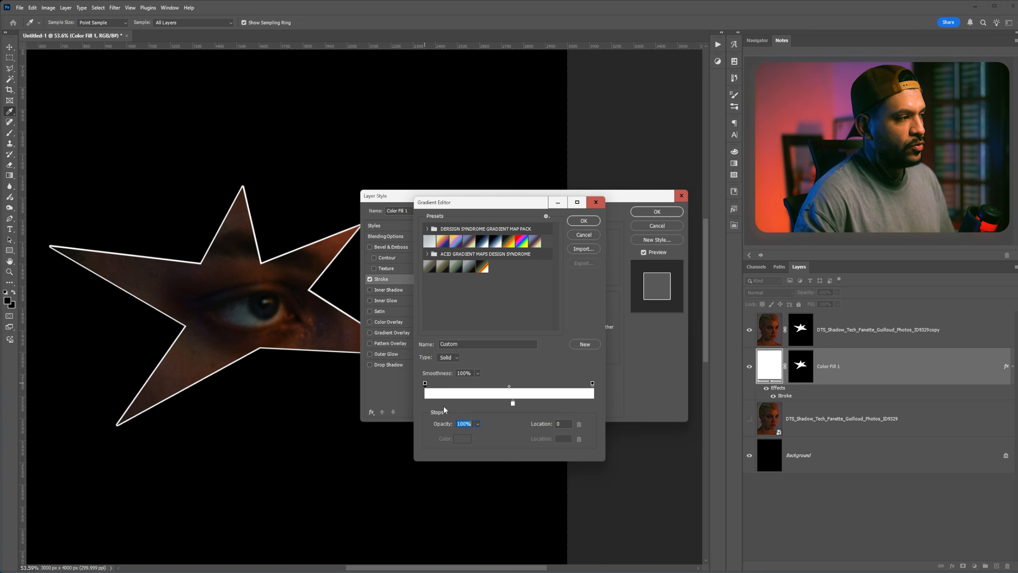
click(476, 424)
drag(478, 434, 440, 434)
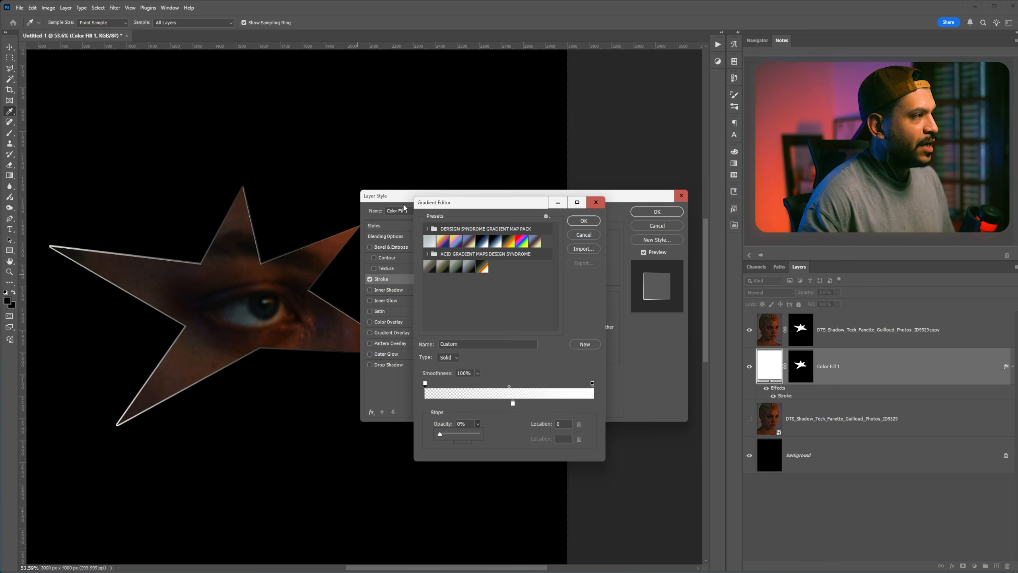
Move the transparent opacity stop to just before the gradient's middle and the white color stop to location 42%
scroll(189, 255, right, 2)
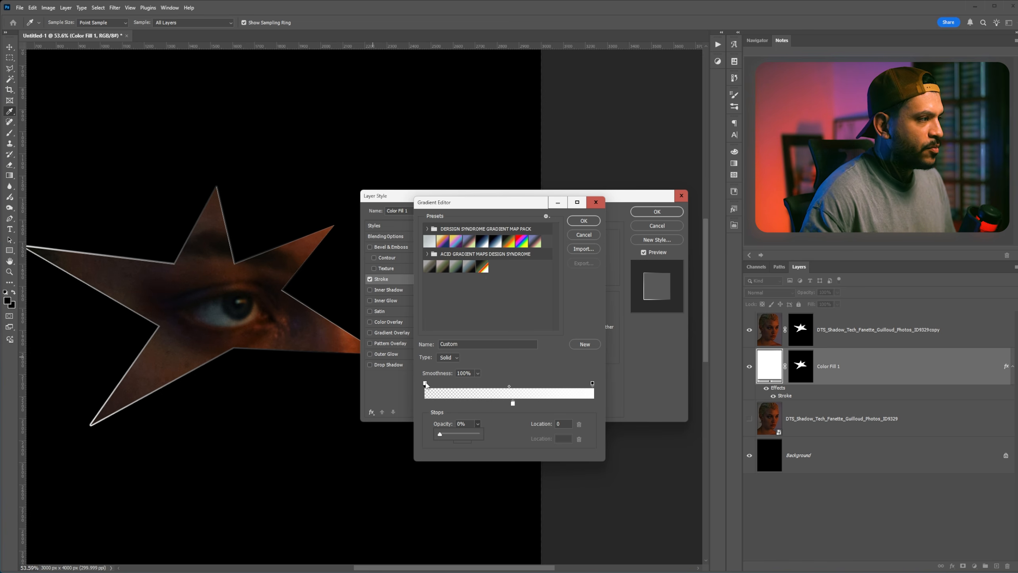
mouse_move(426, 385)
mouse_down()
mouse_move(487, 384)
mouse_move(509, 405)
mouse_up()
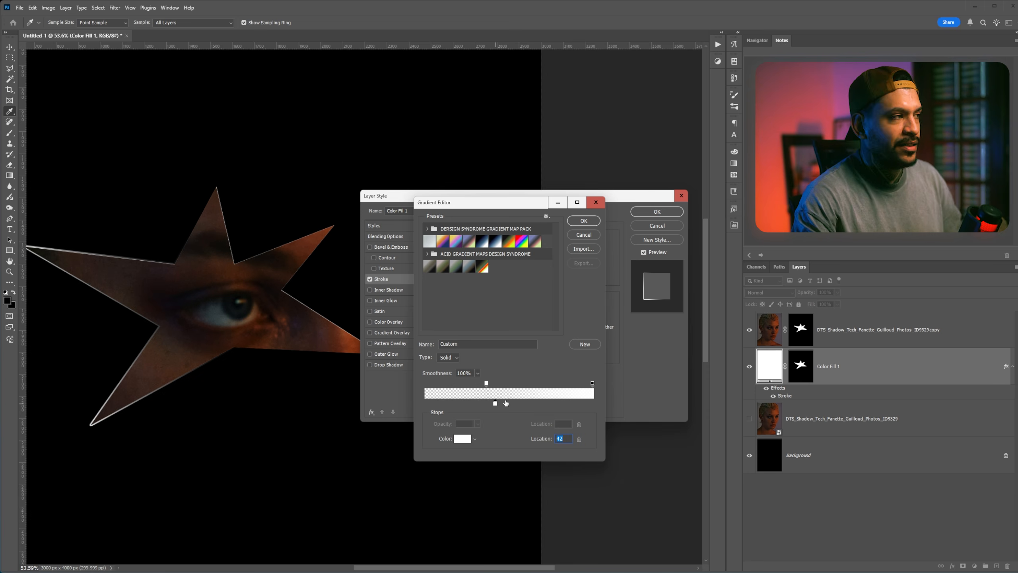
drag(590, 385, 563, 386)
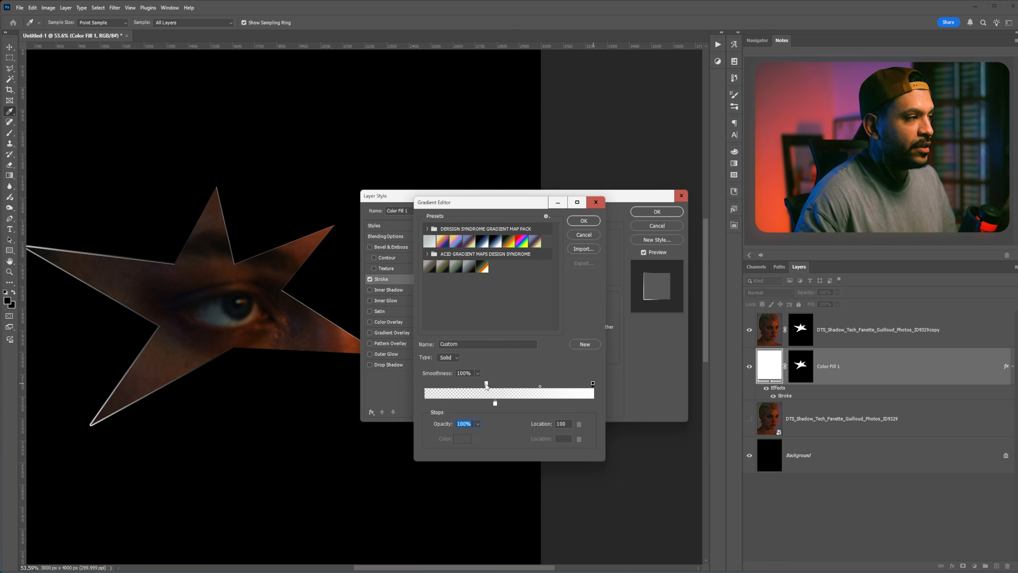
drag(487, 383, 503, 384)
drag(595, 384, 577, 385)
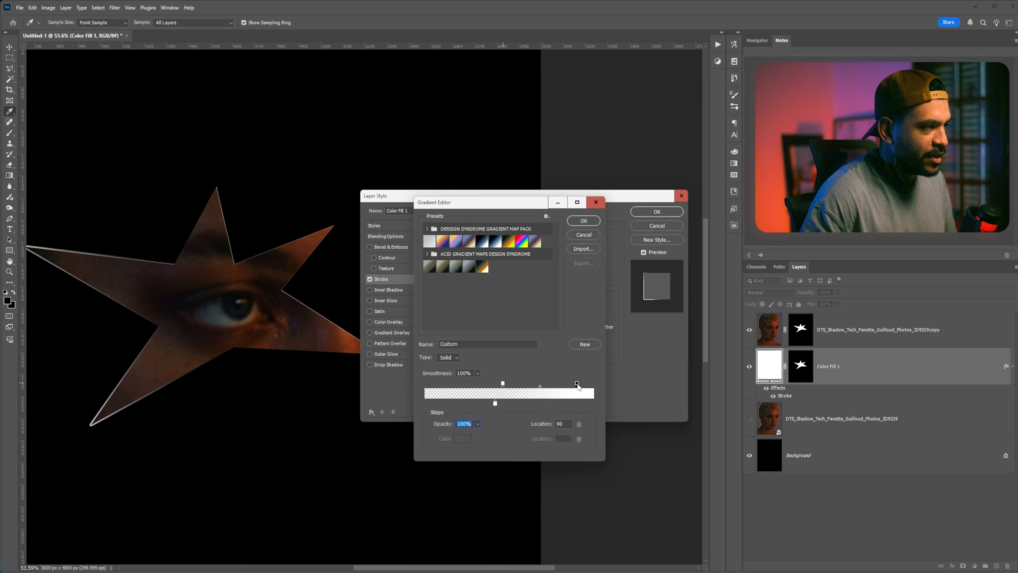
Add more opacity stops along the gradient, alternating between 100% and 0%, to create repeated white and transparent bands
click(495, 384)
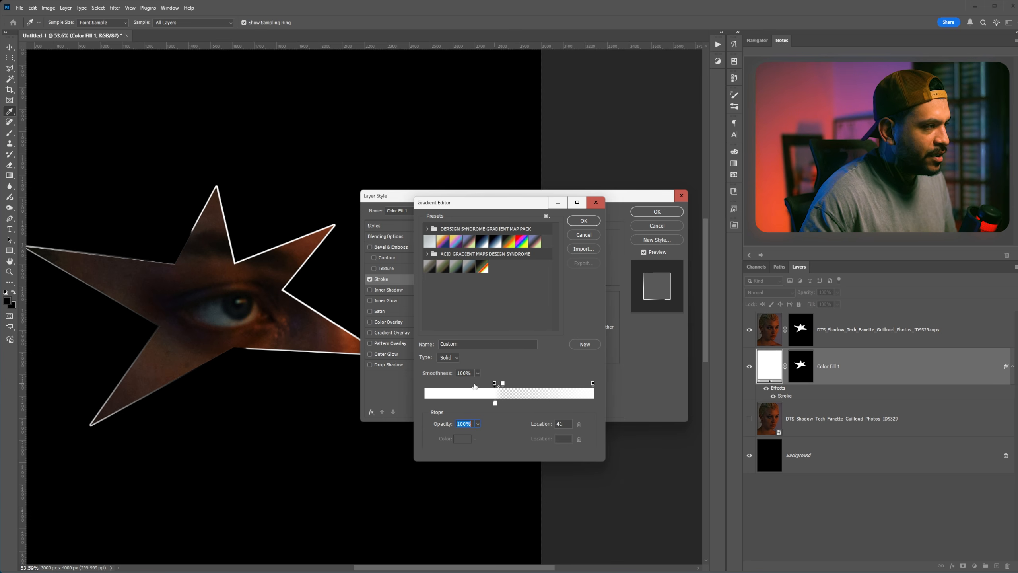
click(552, 386)
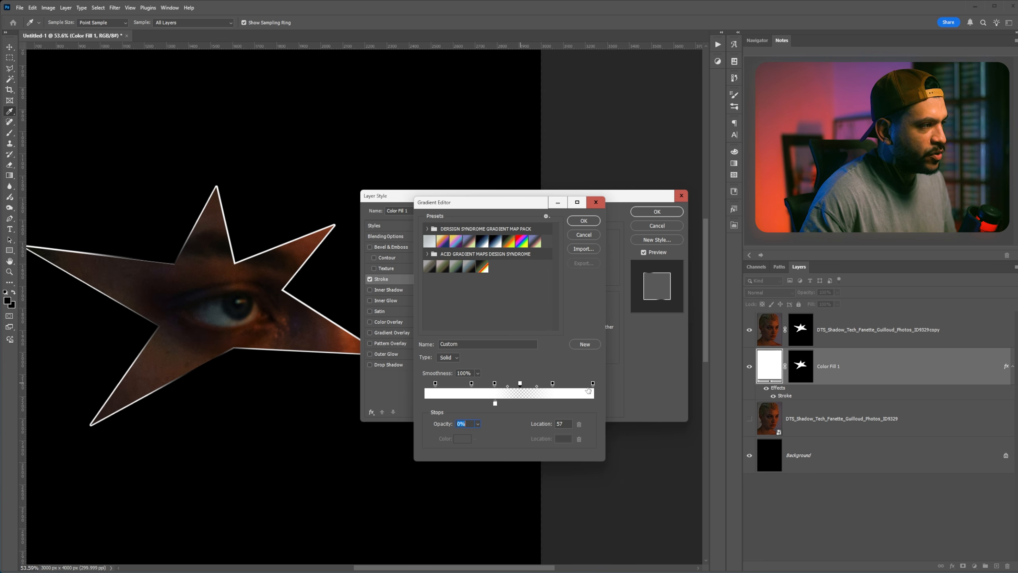
click(486, 385)
click(451, 385)
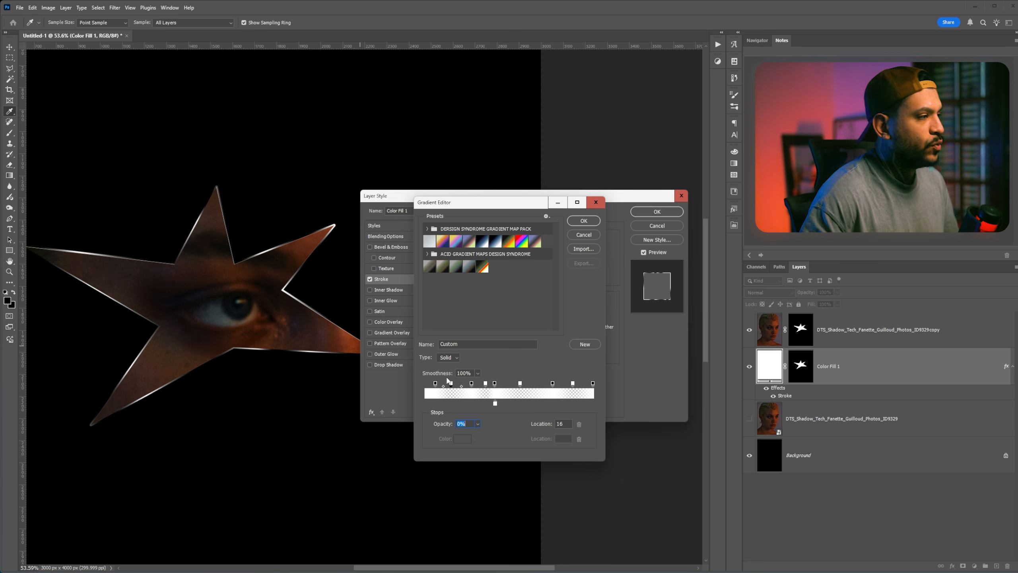
Delete two opacity stops from the first half of the gradient, respace the remaining ones and accept the gradient
drag(435, 384, 445, 385)
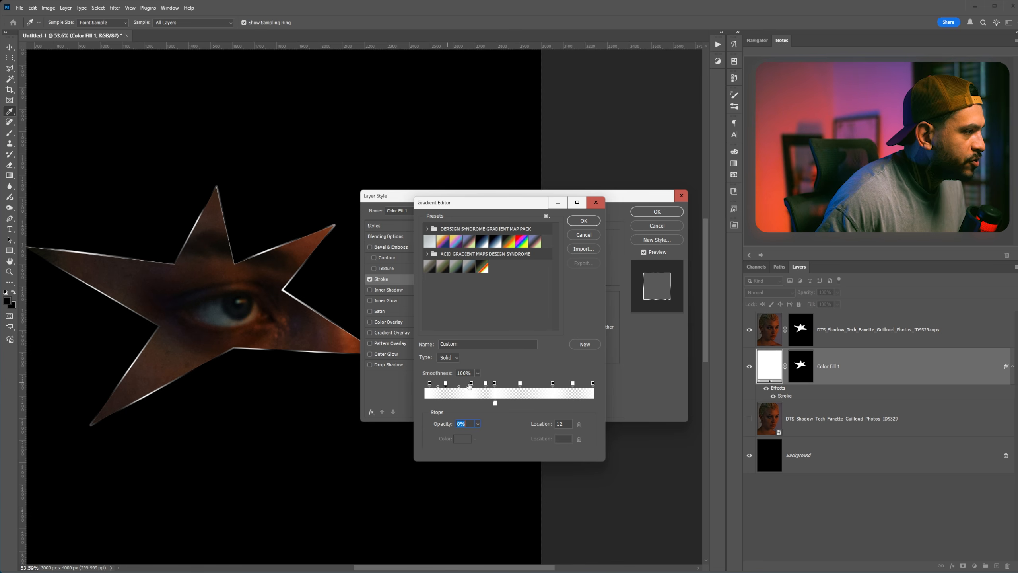
click(576, 425)
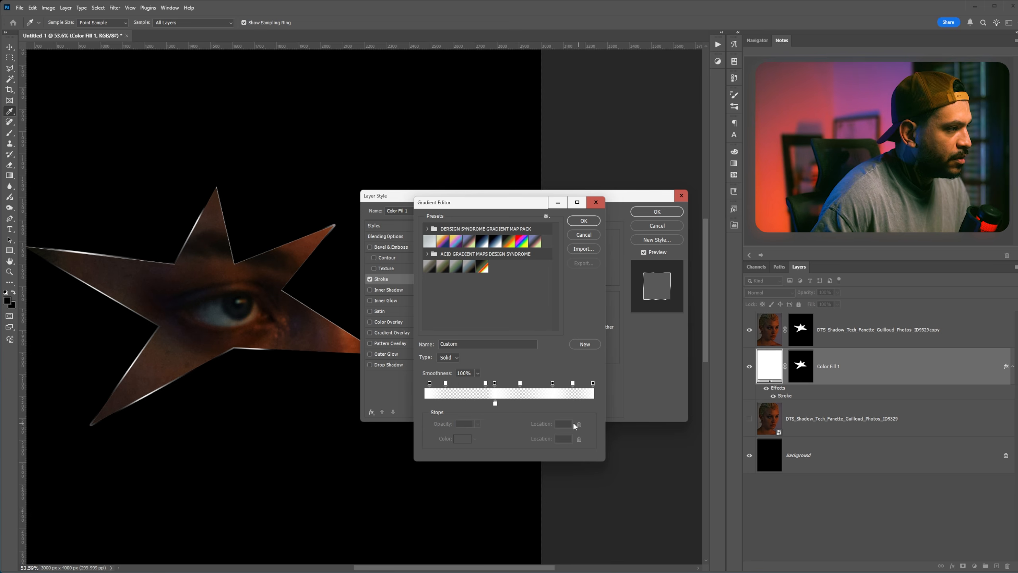
click(487, 385)
click(578, 424)
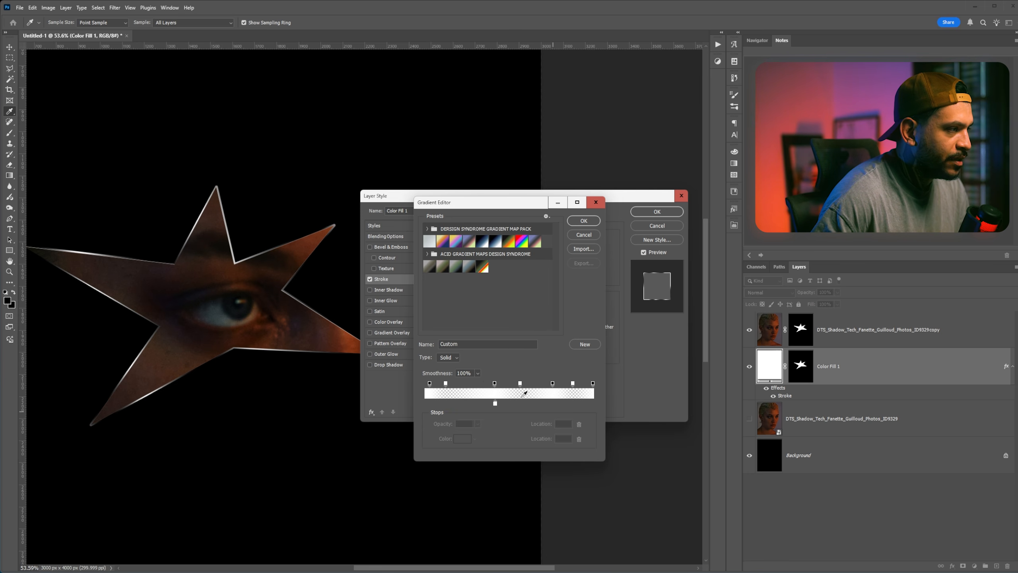
click(495, 383)
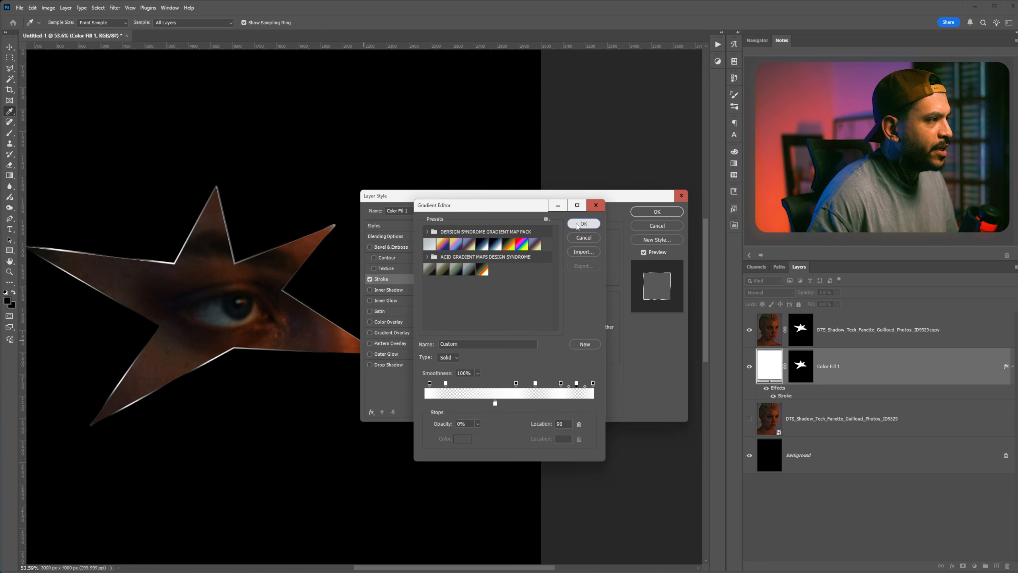
click(583, 221)
Try the Radial and Angle styles on the stroke gradient and return it to Linear
click(523, 318)
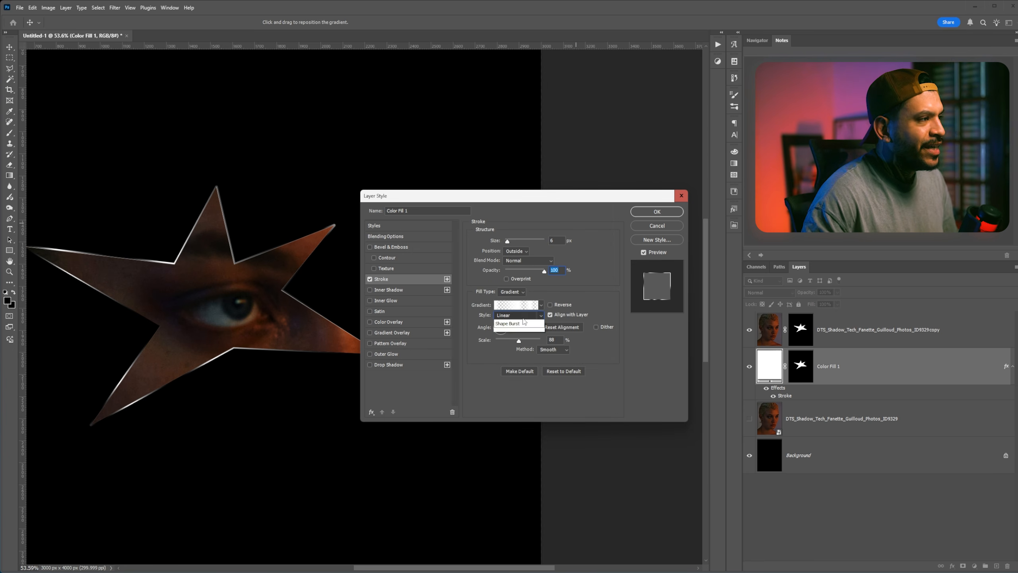
click(523, 327)
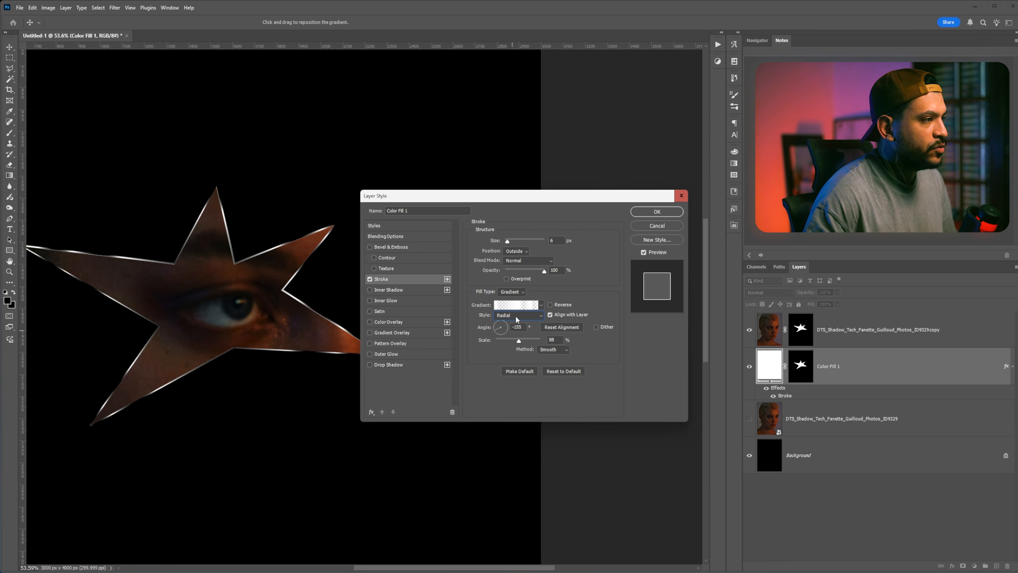
click(517, 316)
click(515, 339)
click(518, 316)
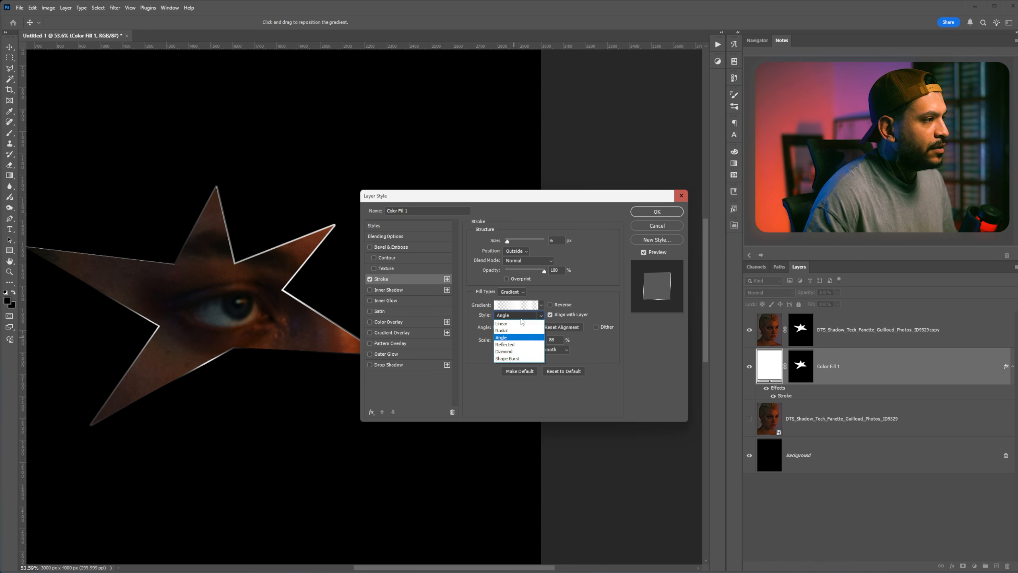
click(504, 323)
Set the stroke gradient's scale to 81% and apply the layer style
drag(521, 343, 516, 344)
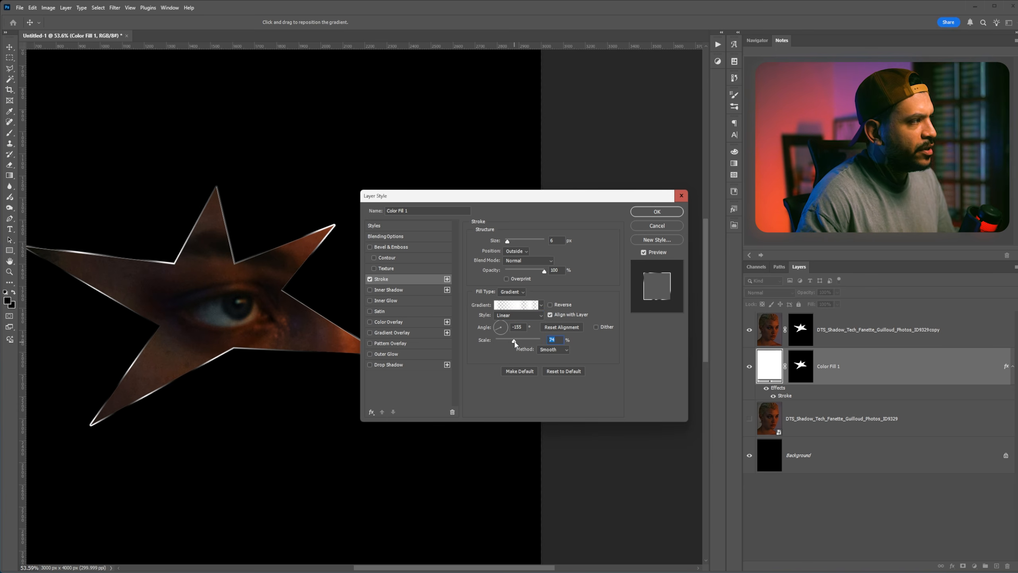
drag(515, 342, 518, 342)
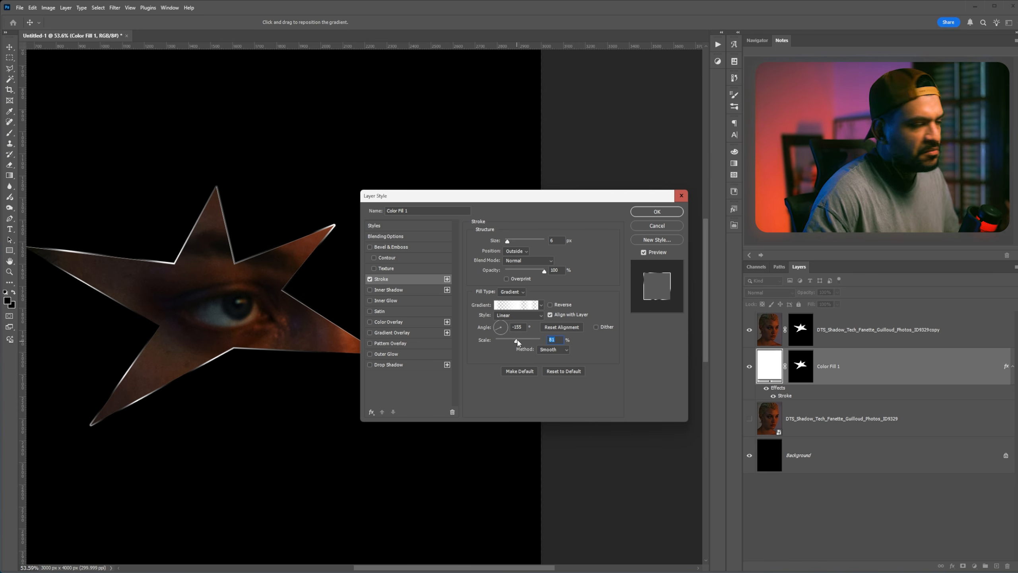
drag(596, 199, 568, 201)
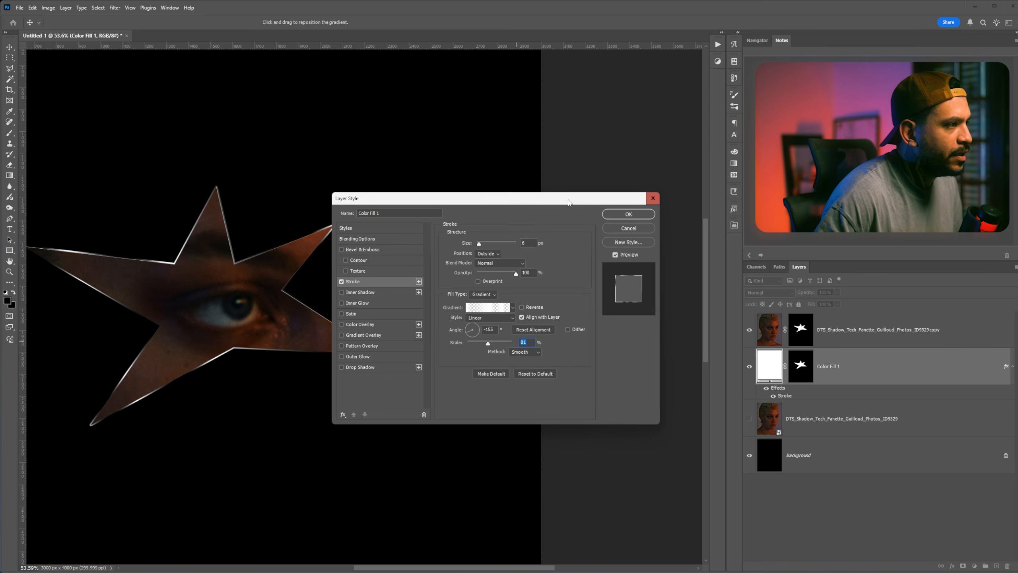
click(620, 219)
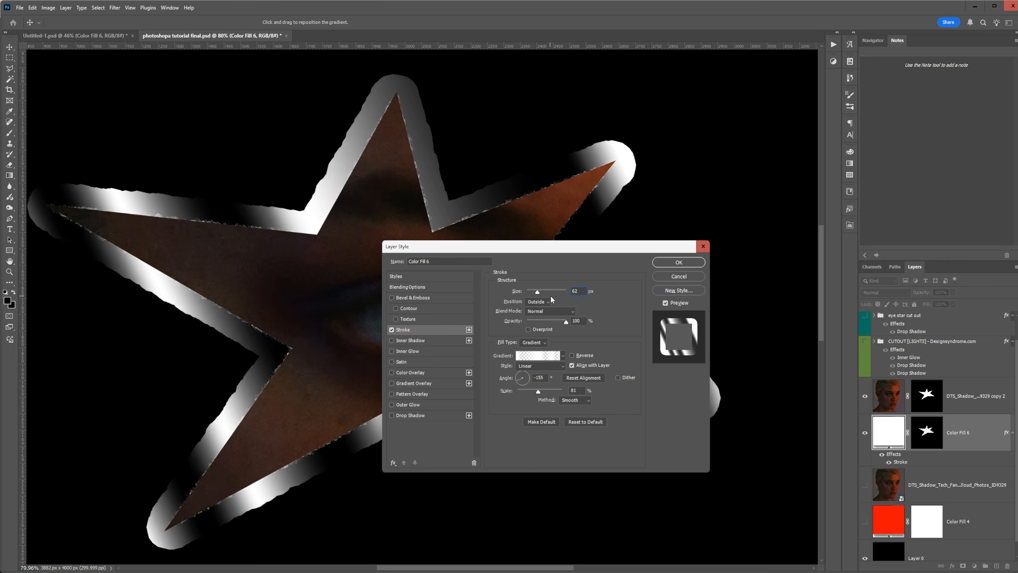
Try a much thicker stroke on the Color Fill 6 star layer in the photoshopa tutorial final.psd document and discard it
drag(552, 299, 582, 300)
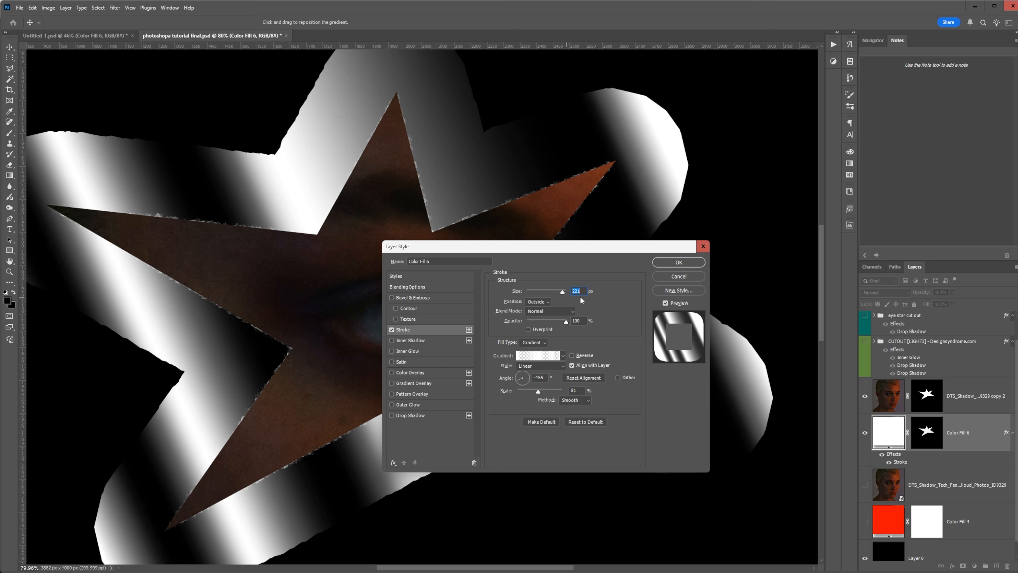
click(704, 246)
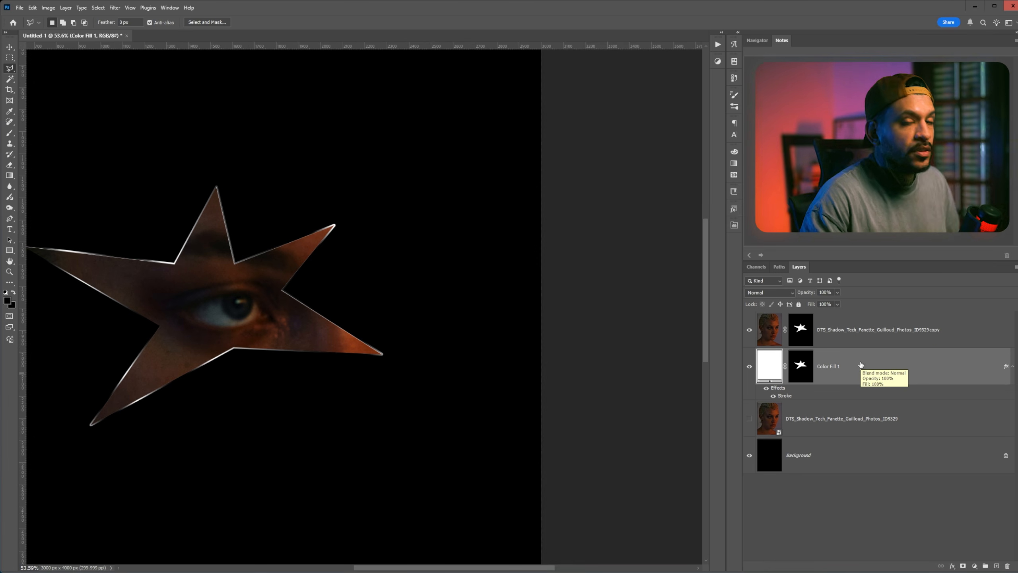
Rasterize the layer style of the Color Fill 1 layer
right_click(842, 368)
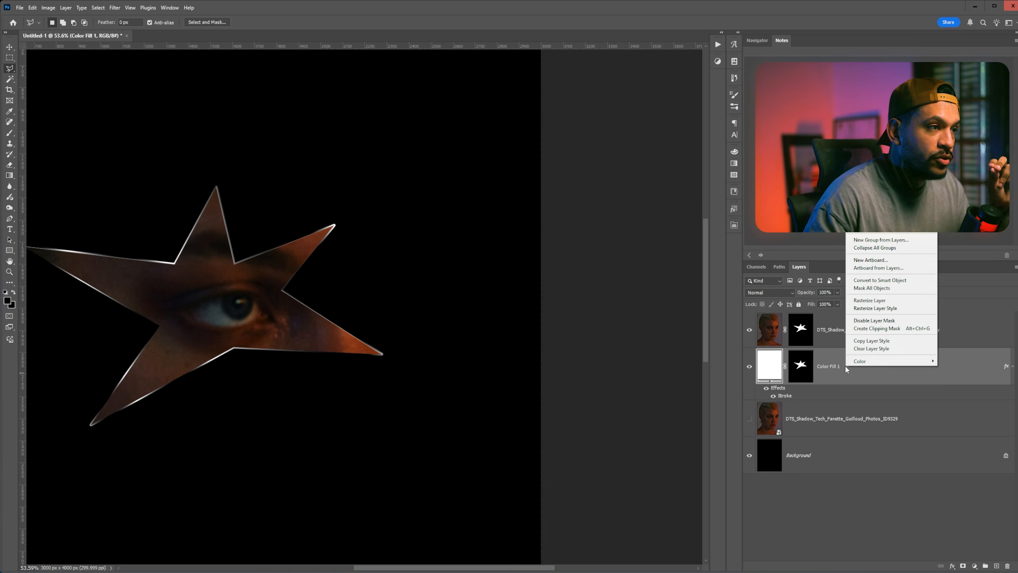
click(877, 308)
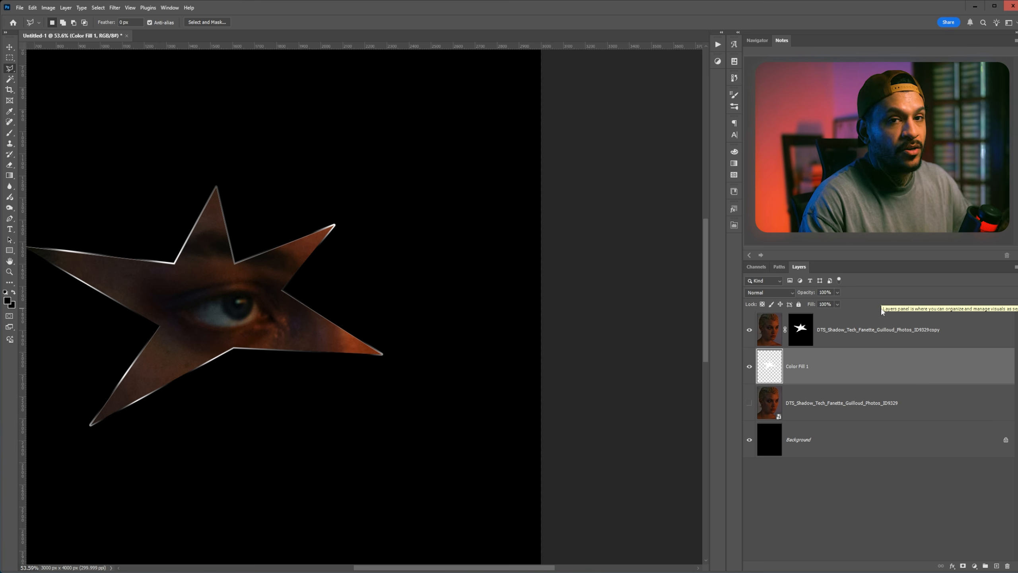
Load the star-shaped pixels of the Color Fill 1 layer as a selection
scroll(824, 371, left, 2)
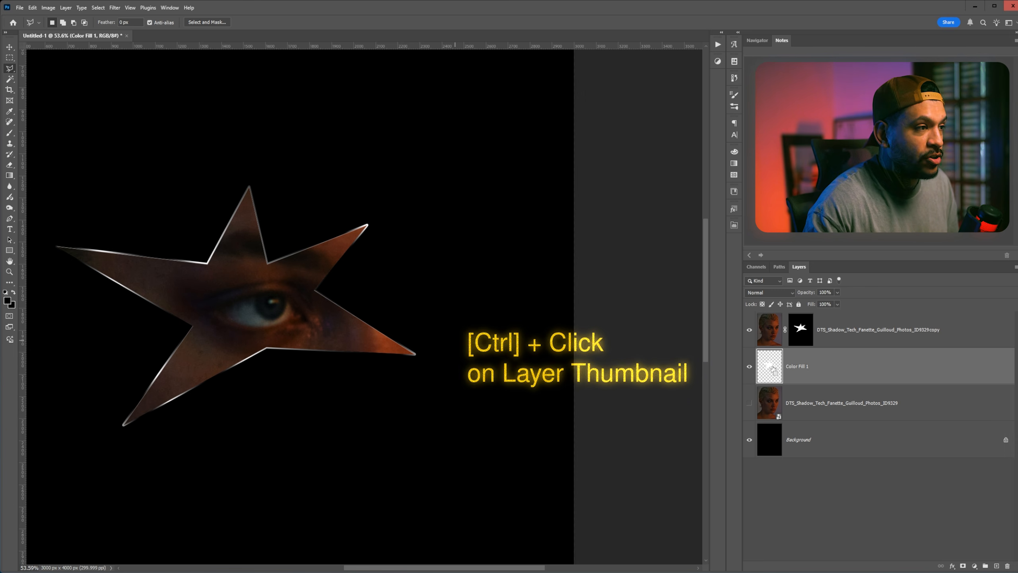
ctrl+click(771, 367)
right_click(771, 368)
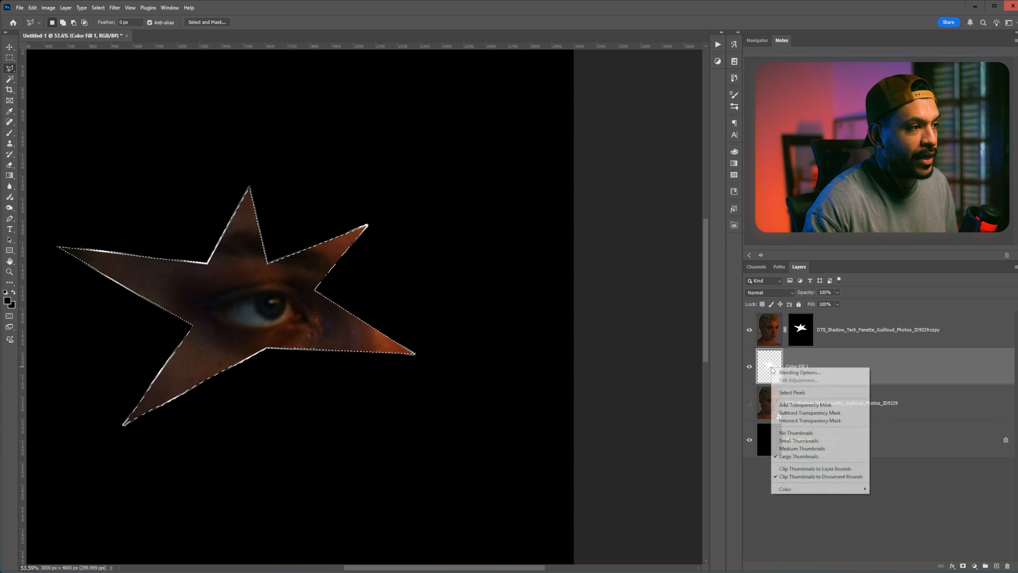
click(795, 392)
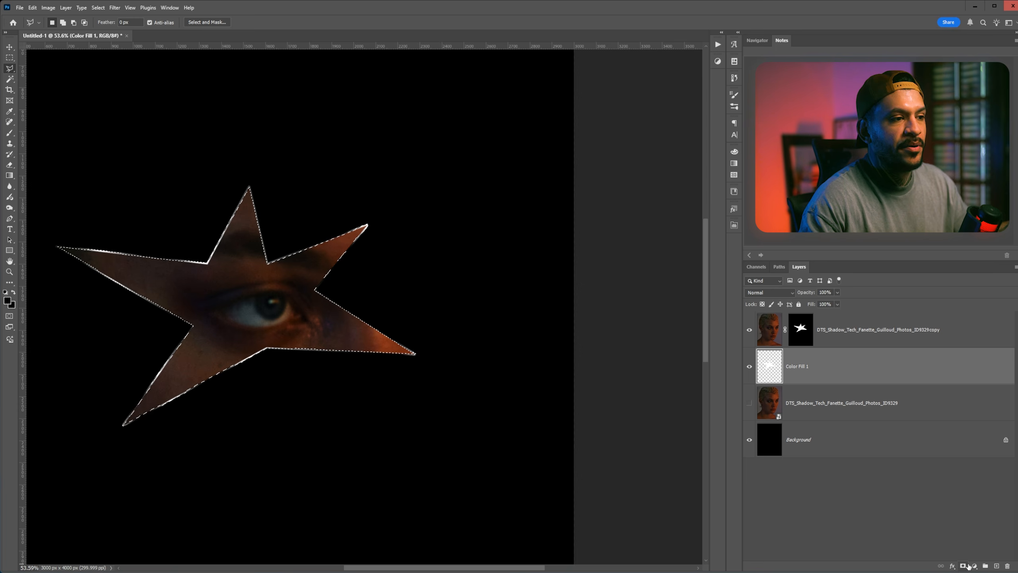
Add a solid color fill layer from the star selection in light grey e1e1e1
click(975, 566)
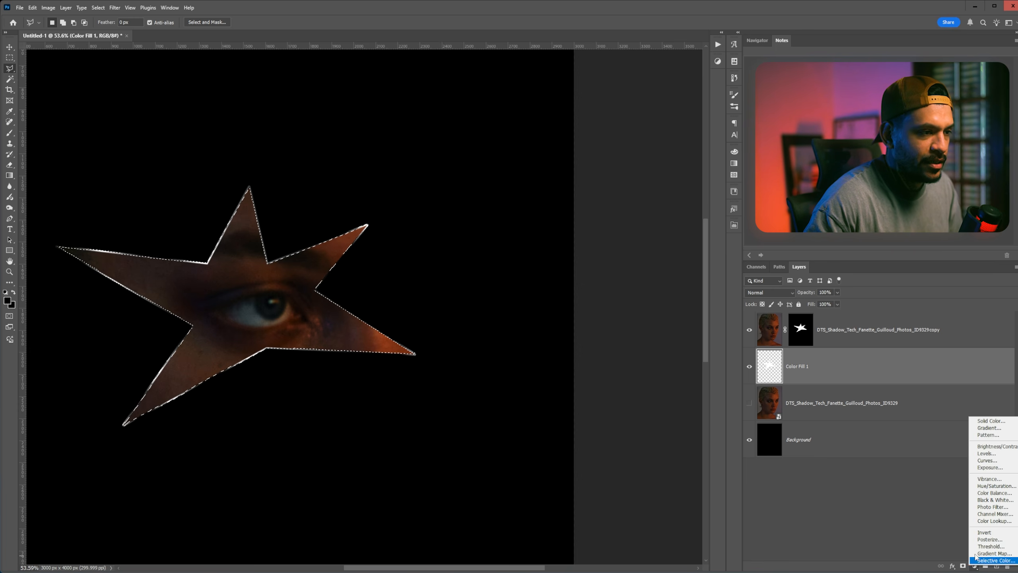
click(990, 421)
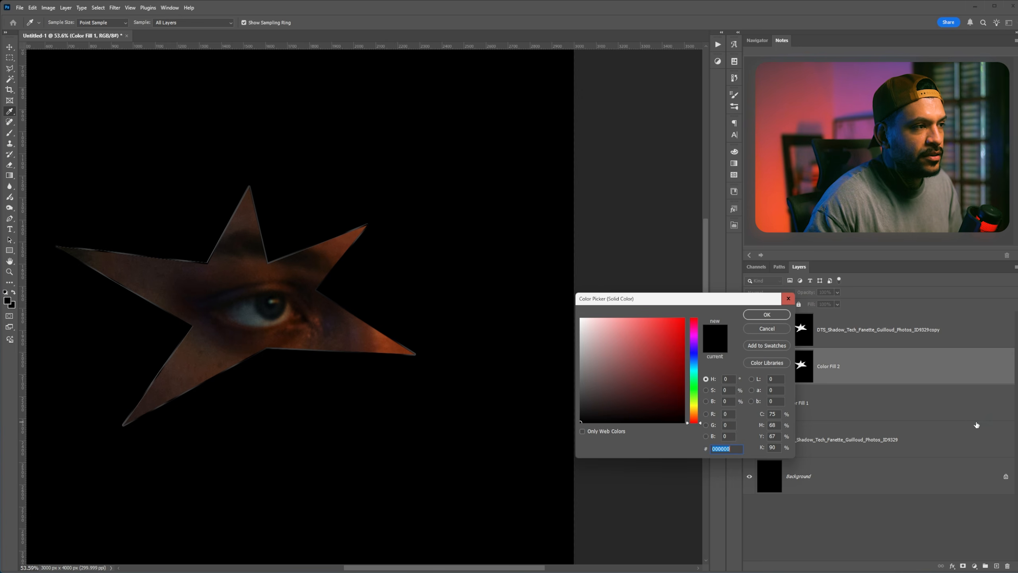
drag(662, 343, 579, 327)
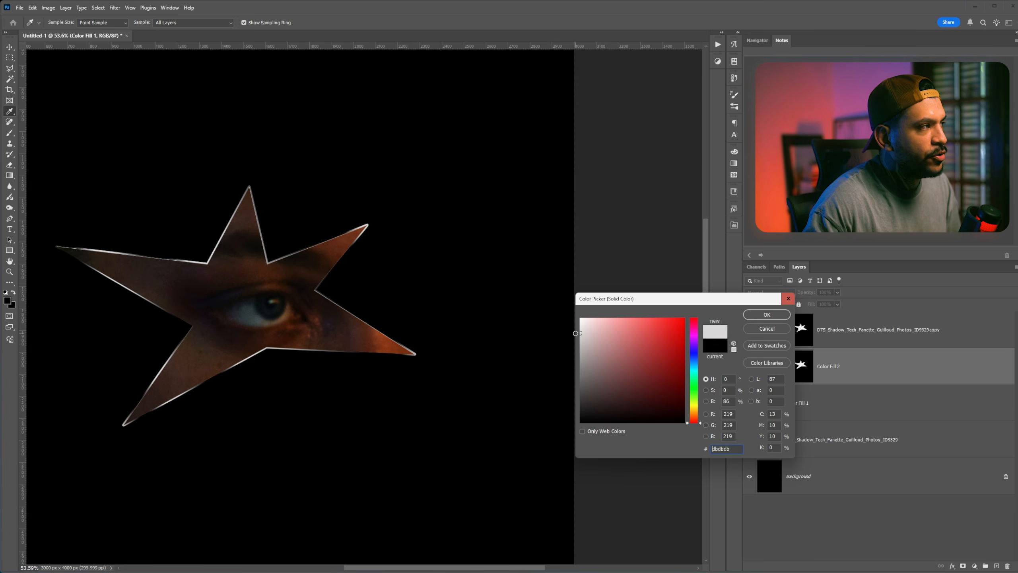
drag(611, 304, 539, 296)
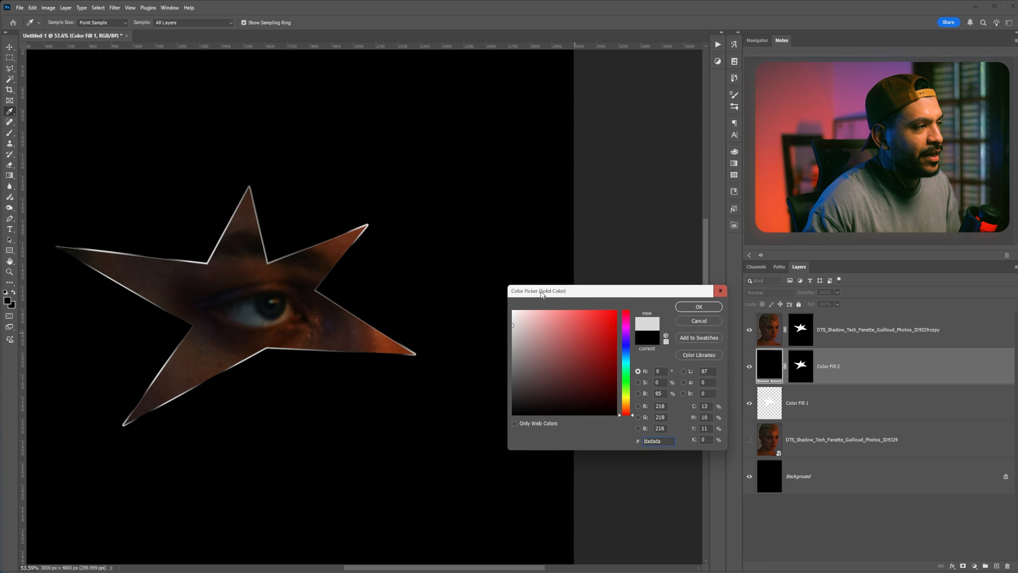
click(507, 322)
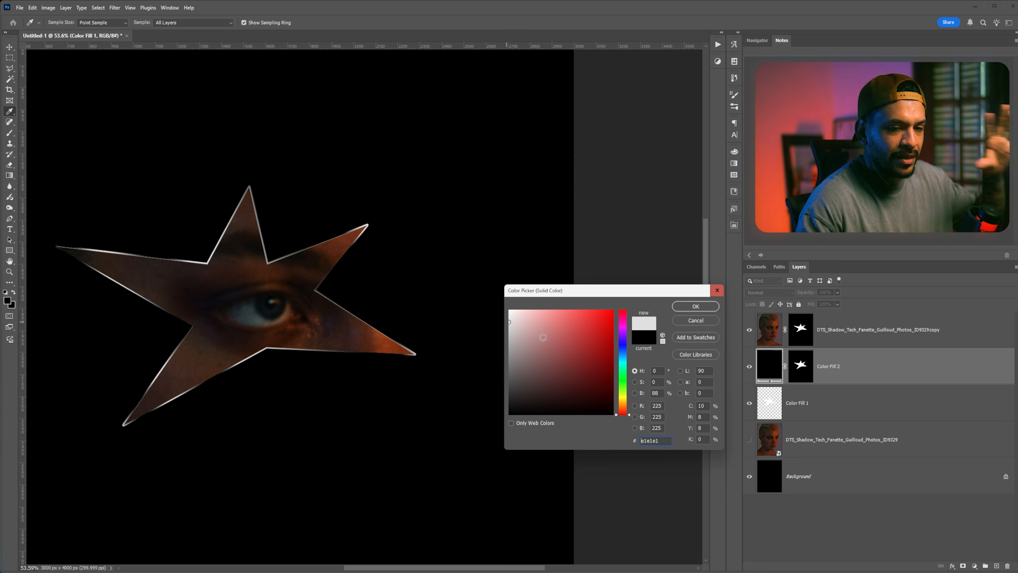
click(696, 306)
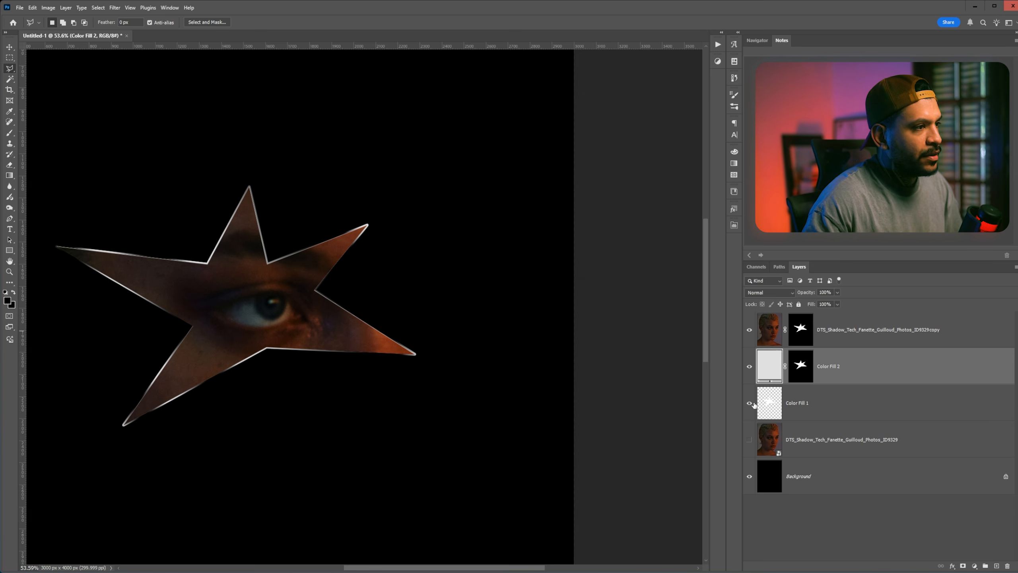
Hide the rasterized Color Fill 1 layer and delete it
click(749, 403)
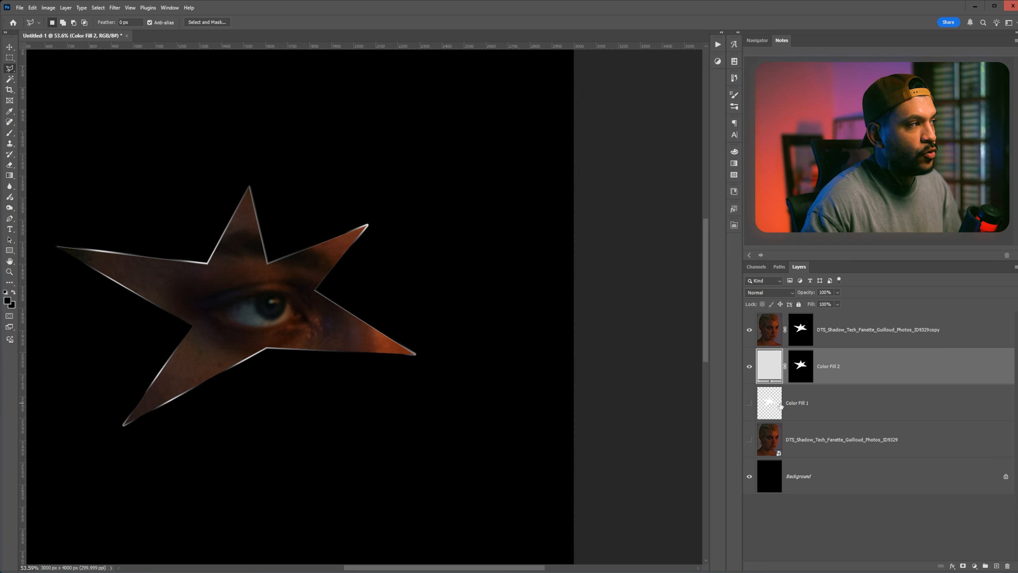
drag(781, 404, 1008, 566)
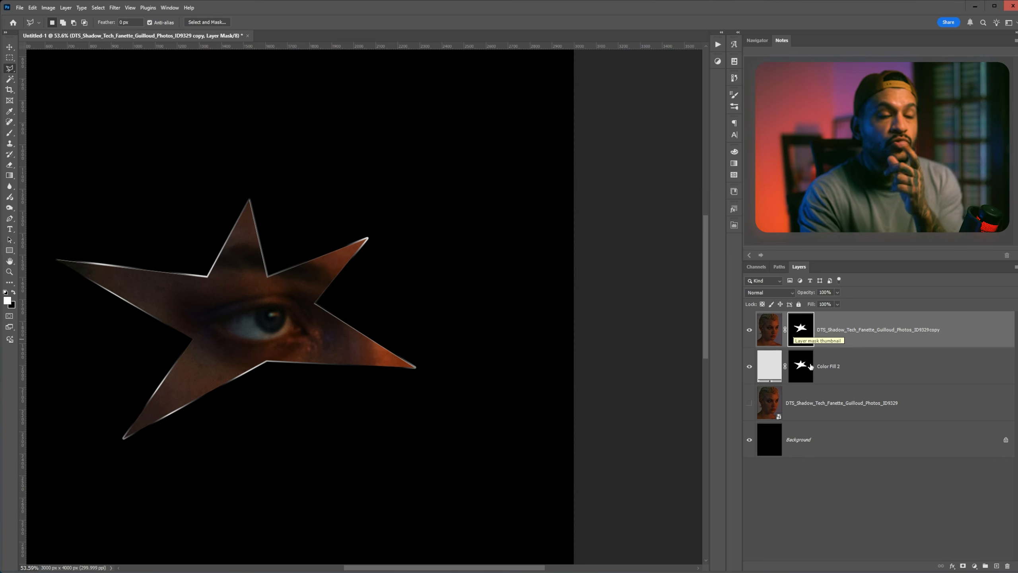
Apply a Gaussian Blur with a 3.0 pixel radius to the layer mask of Color Fill 2
click(803, 366)
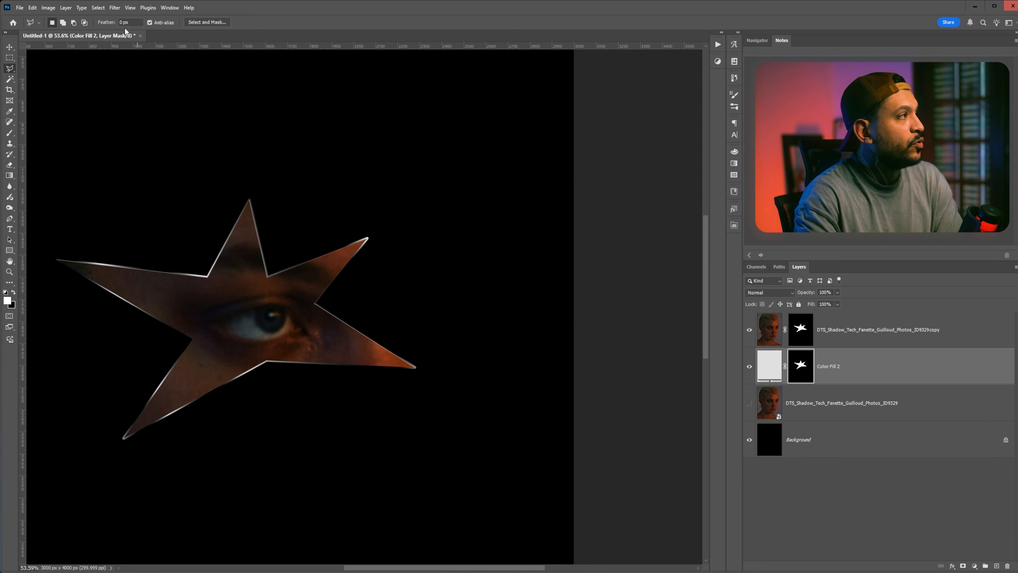
click(119, 11)
mouse_move(201, 106)
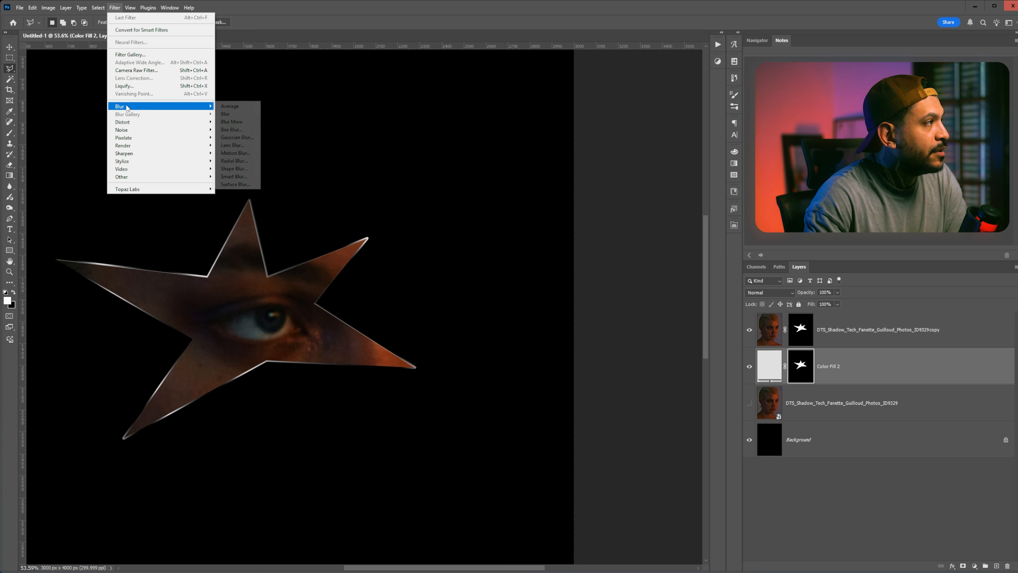
click(236, 137)
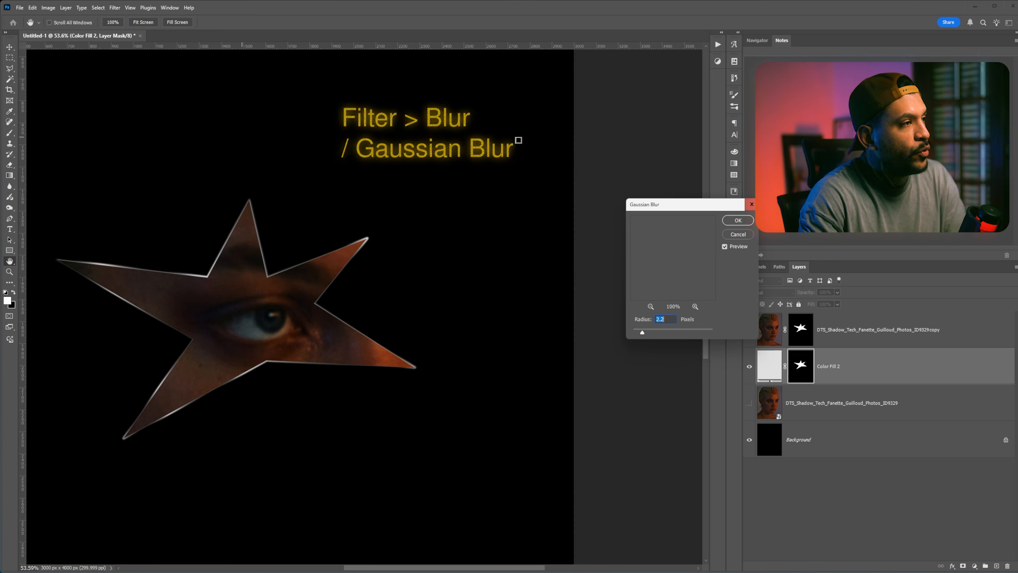
drag(661, 216, 516, 251)
drag(517, 305, 540, 306)
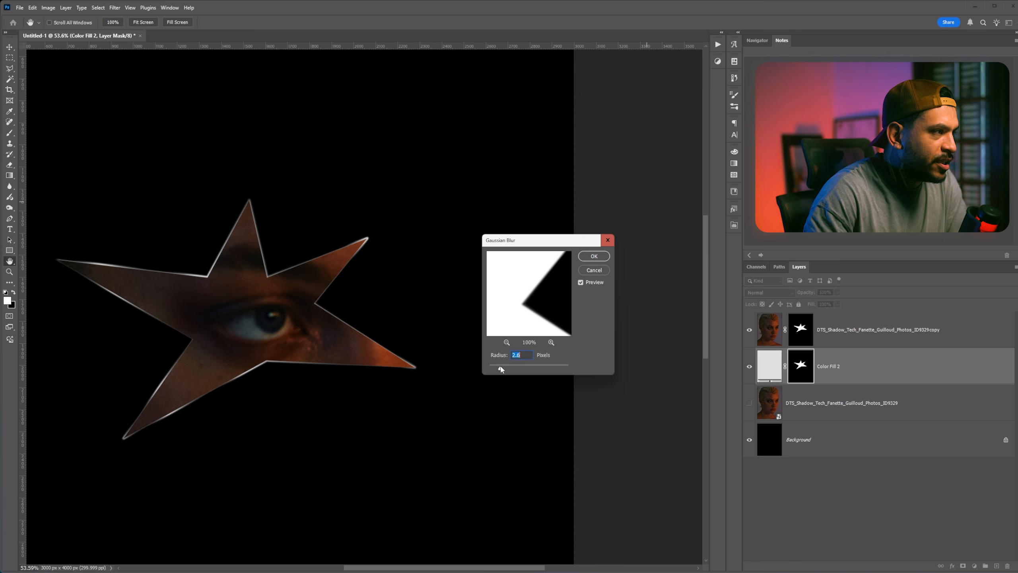
drag(503, 369, 505, 367)
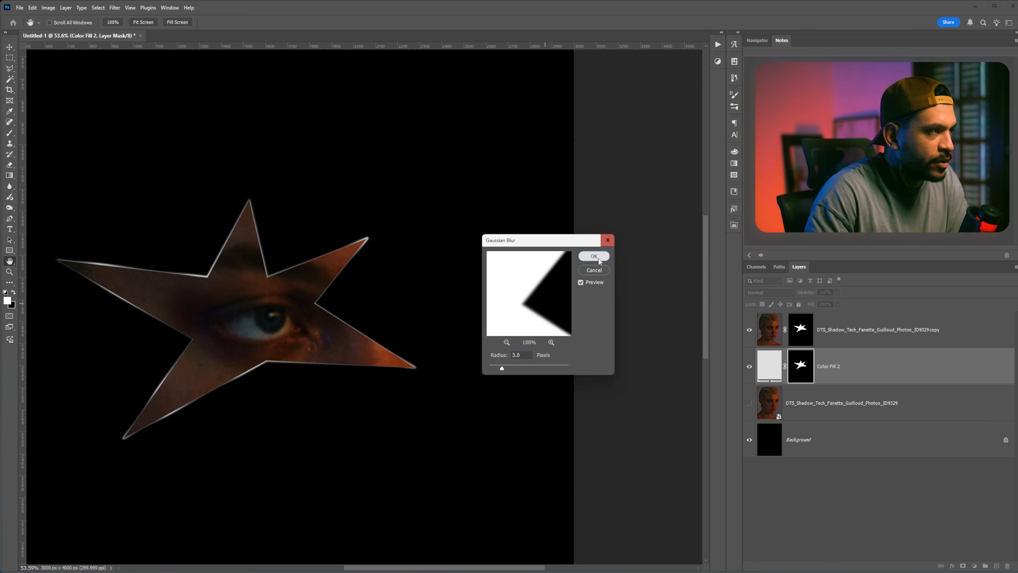
key(Return)
key(l)
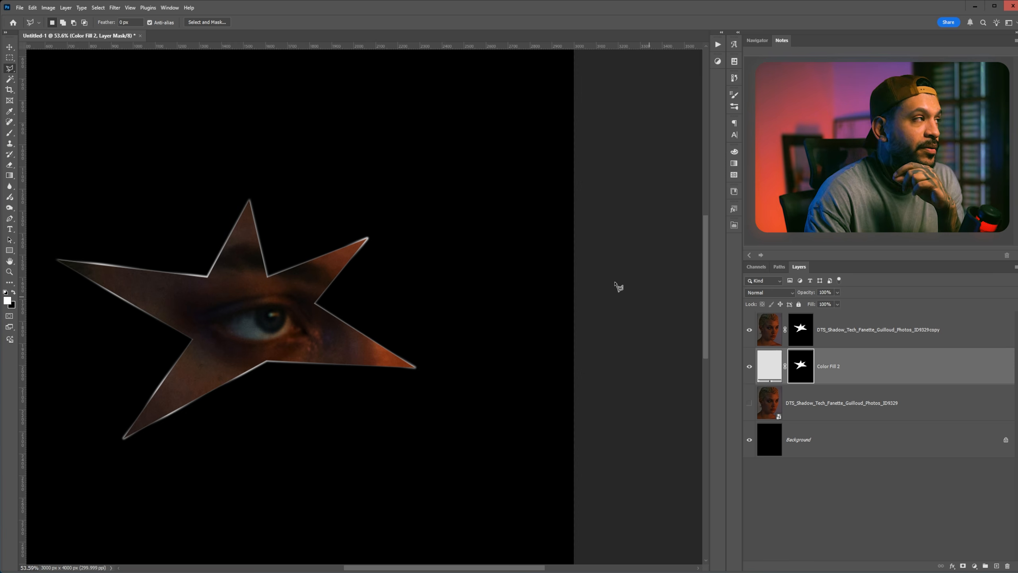
Roughen the edge of the Color Fill 2 layer mask with the Crystallize filter at cell size 10
click(115, 8)
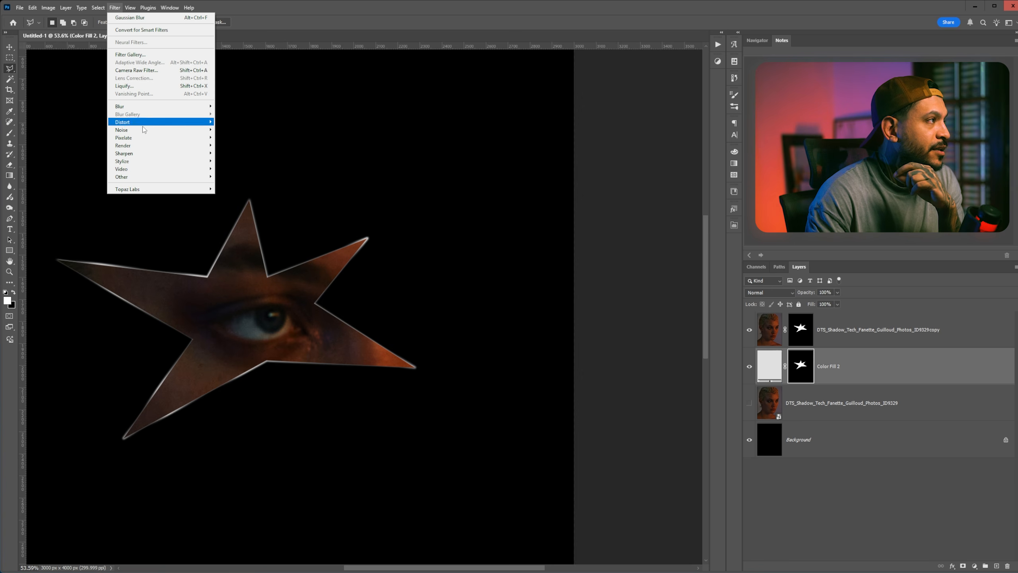
mouse_move(144, 137)
click(240, 145)
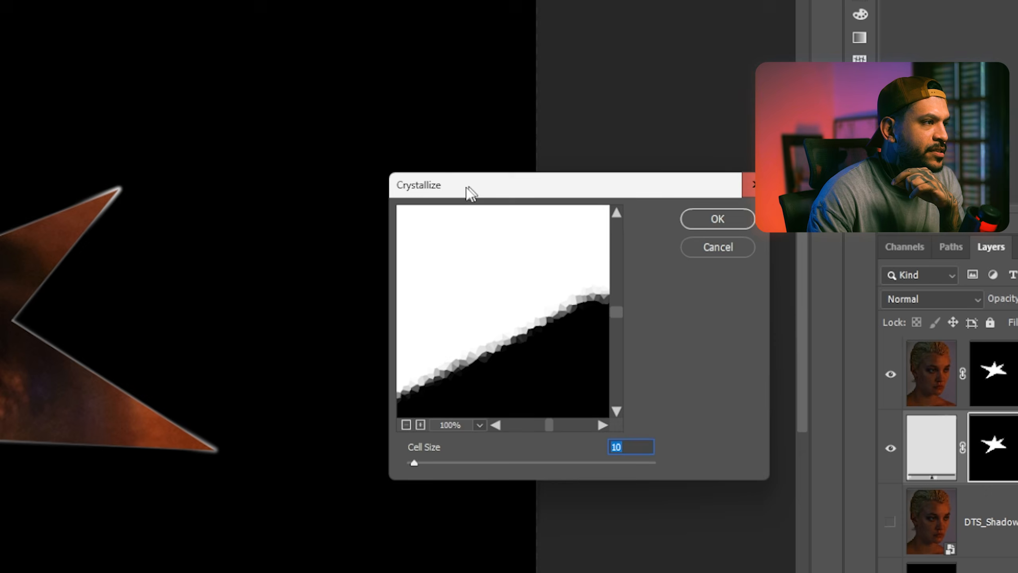
drag(471, 193, 394, 180)
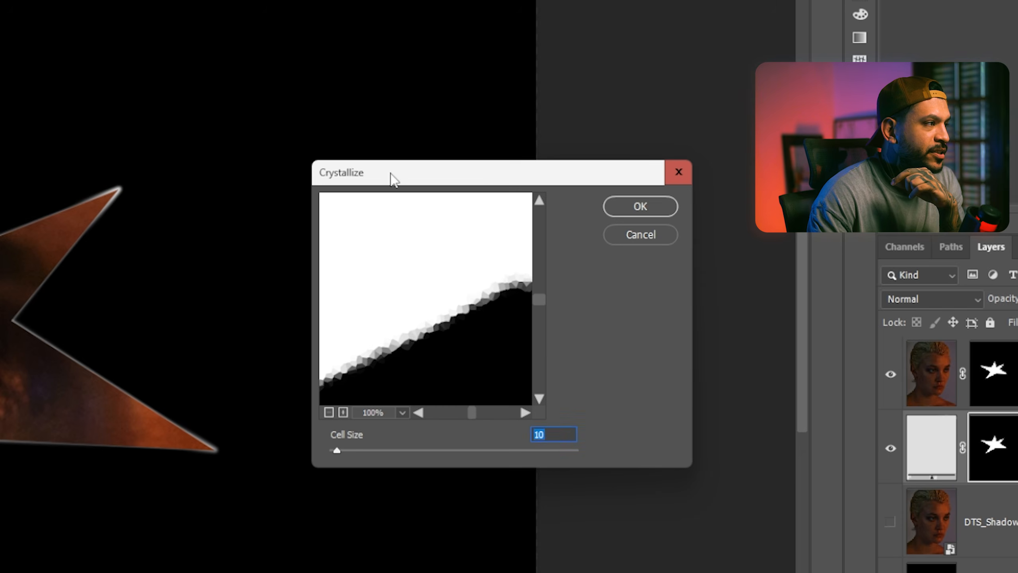
drag(451, 333, 411, 326)
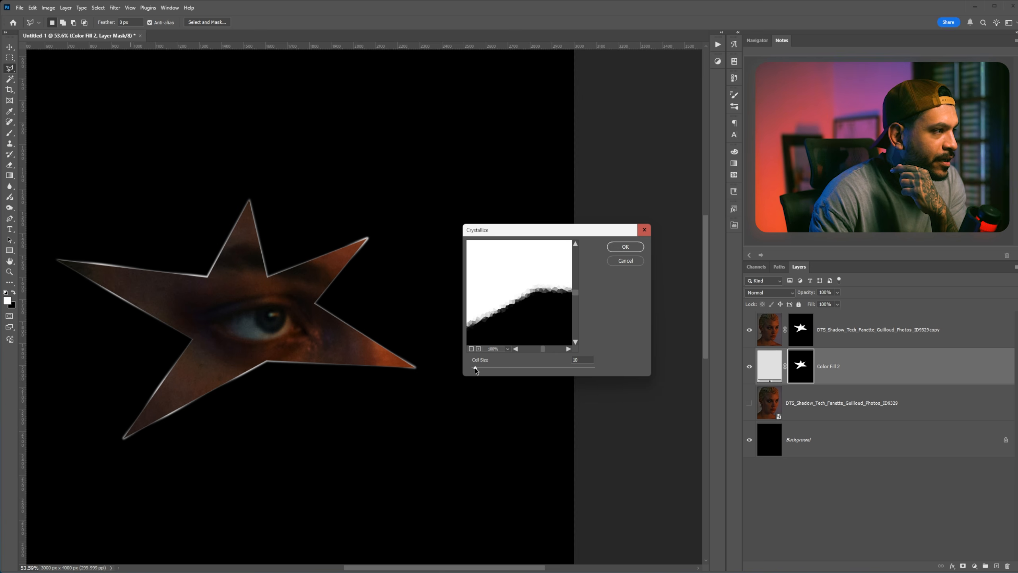
drag(475, 368, 476, 368)
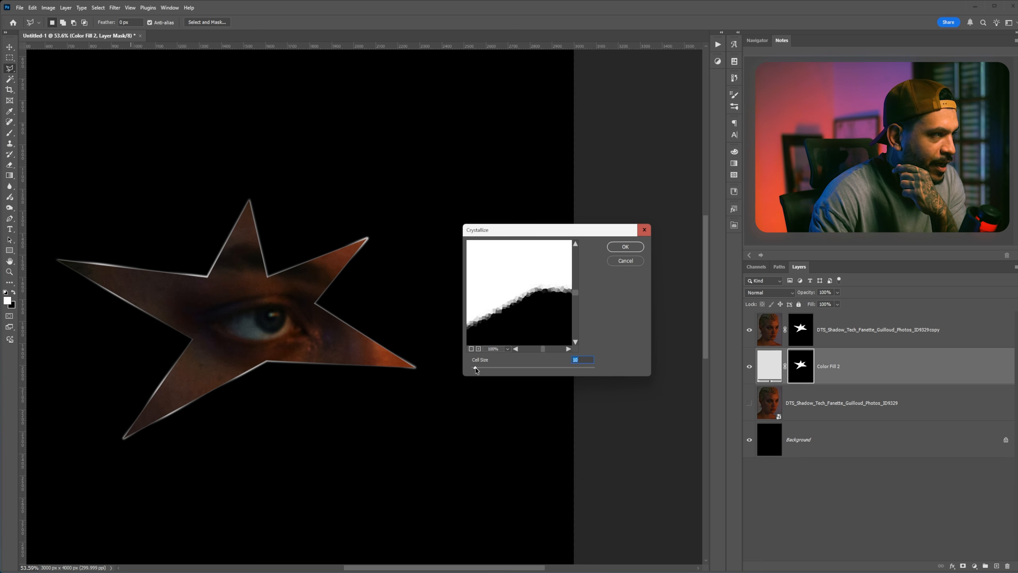
click(626, 246)
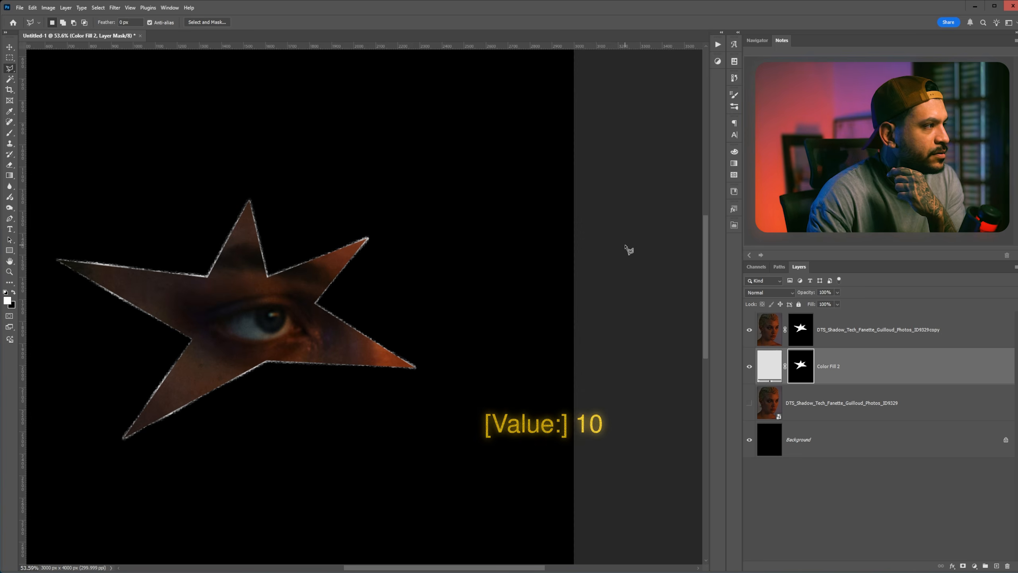
Soften the crystallized Color Fill 2 mask edge with a Gaussian Blur of 1.8 pixels radius
scroll(320, 307, up, 5)
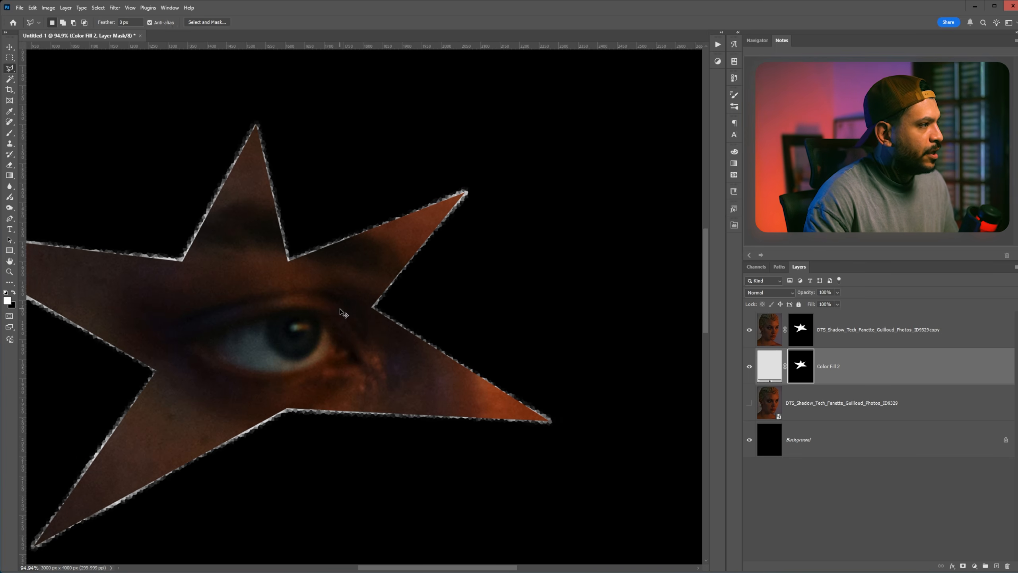
scroll(343, 313, up, 4)
scroll(394, 313, down, 4)
scroll(395, 313, up, 1)
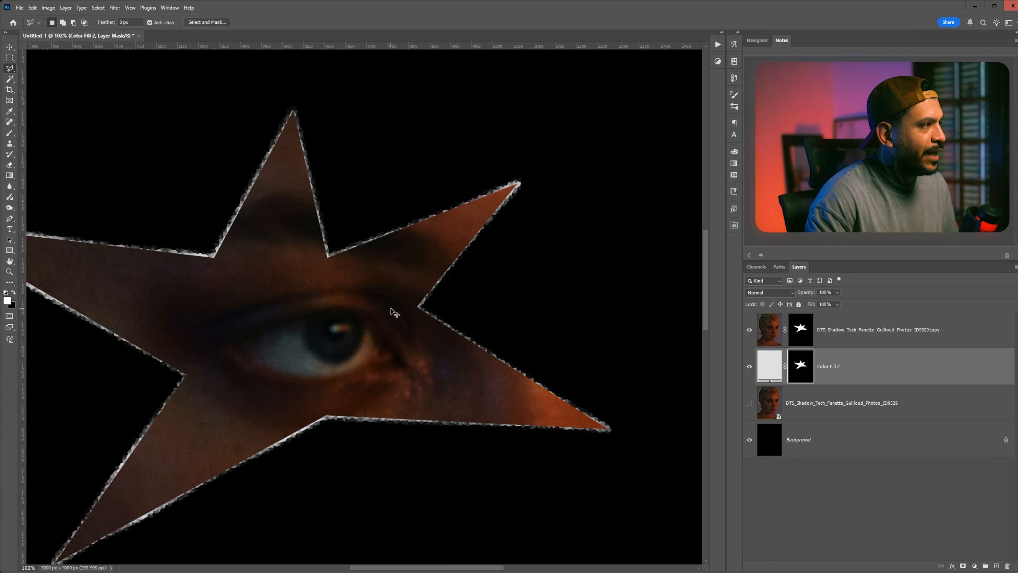
scroll(395, 313, down, 2)
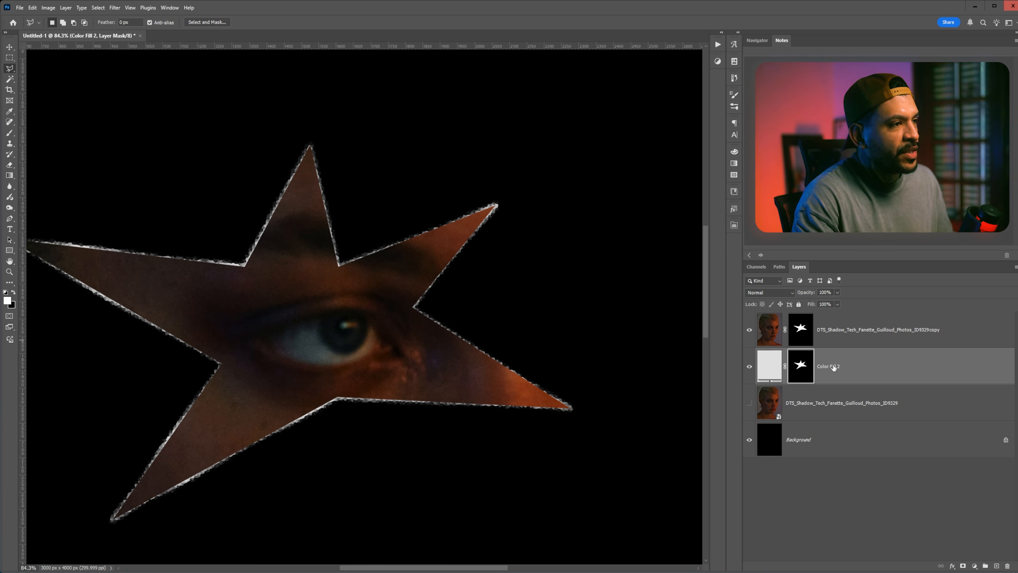
click(115, 7)
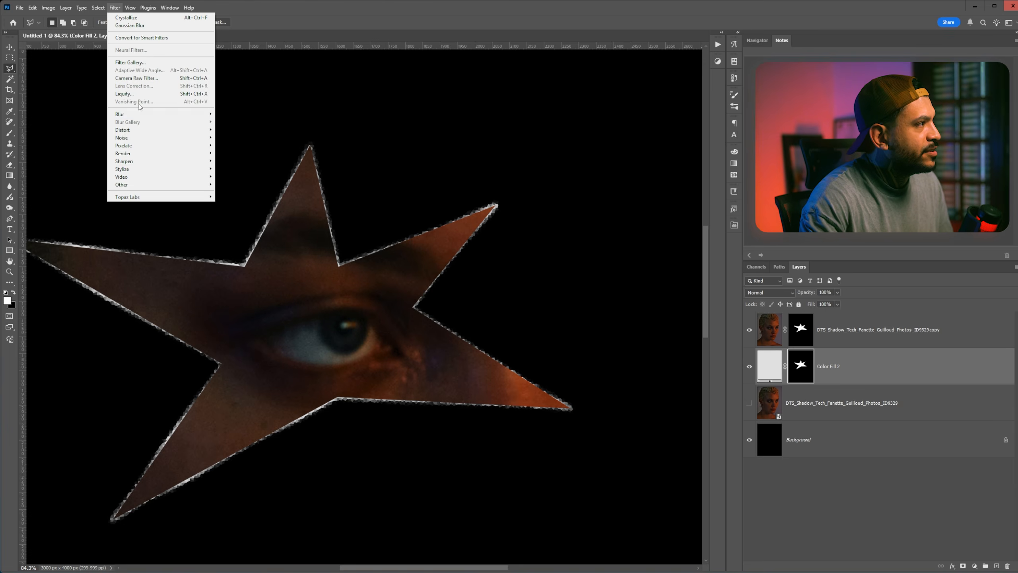
mouse_move(136, 116)
click(235, 145)
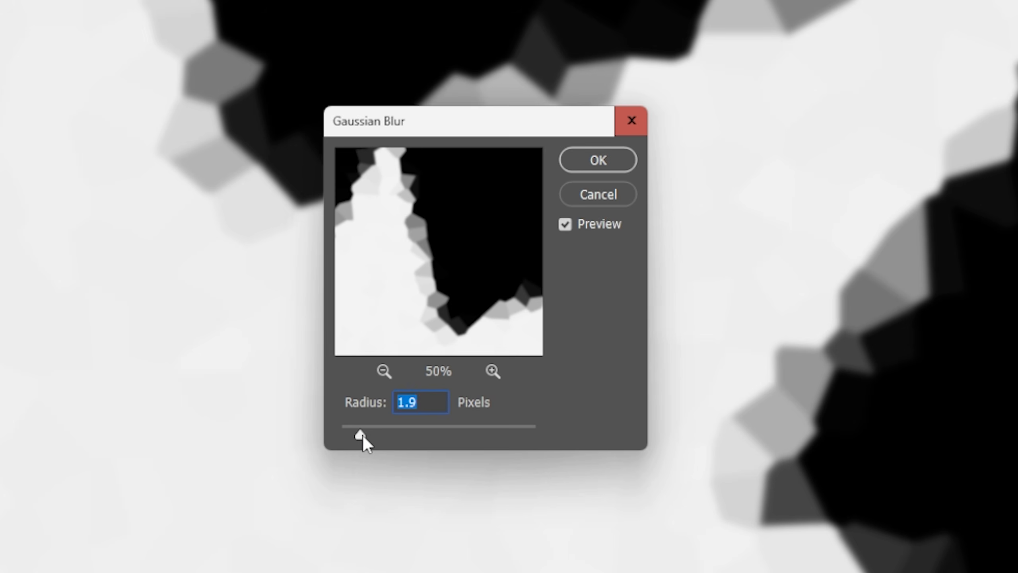
drag(499, 368, 529, 368)
drag(437, 434, 412, 435)
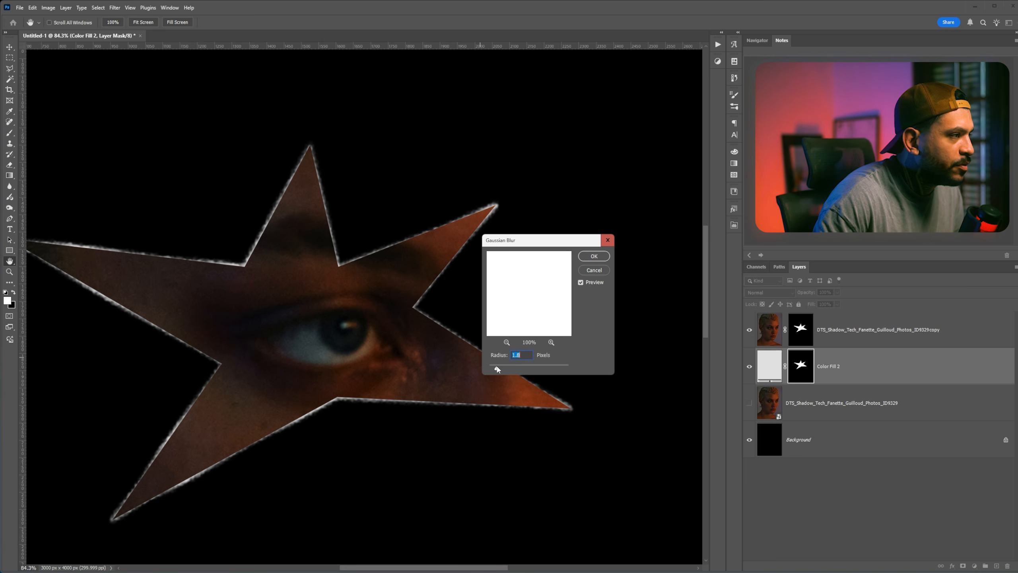
click(497, 369)
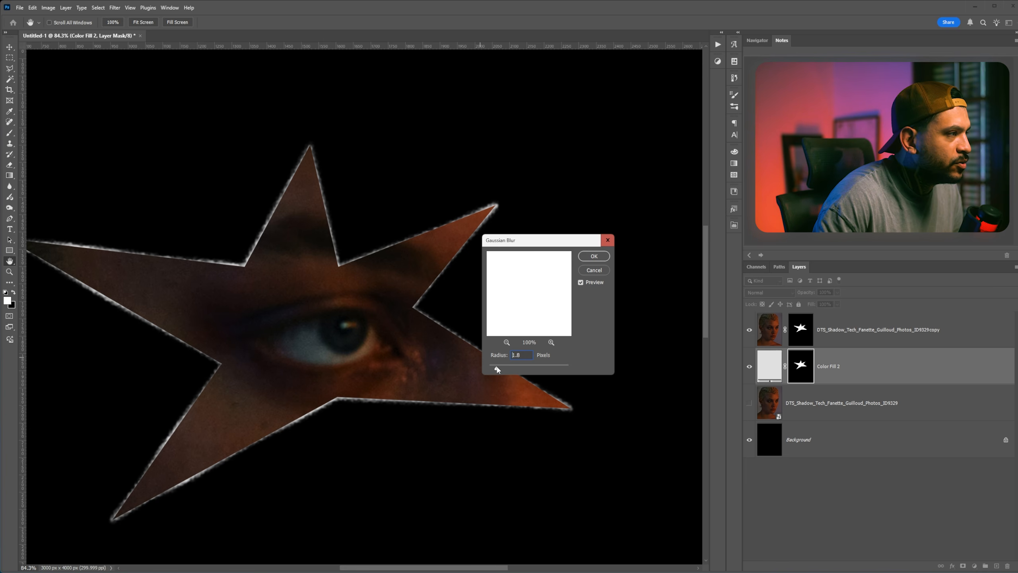
click(594, 256)
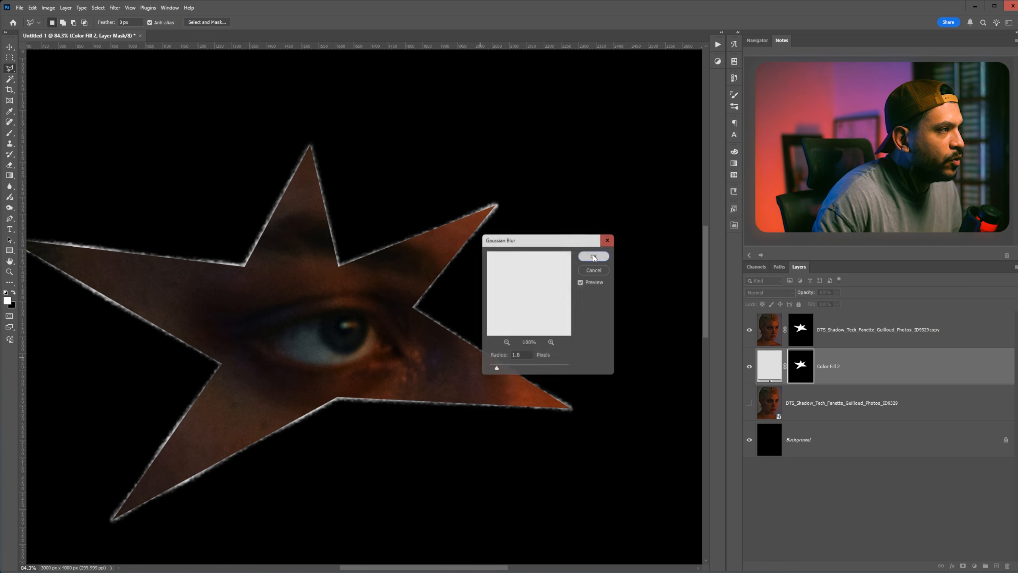
Crystallize the Color Fill 2 layer mask again with a cell size of 7
click(115, 8)
mouse_move(132, 145)
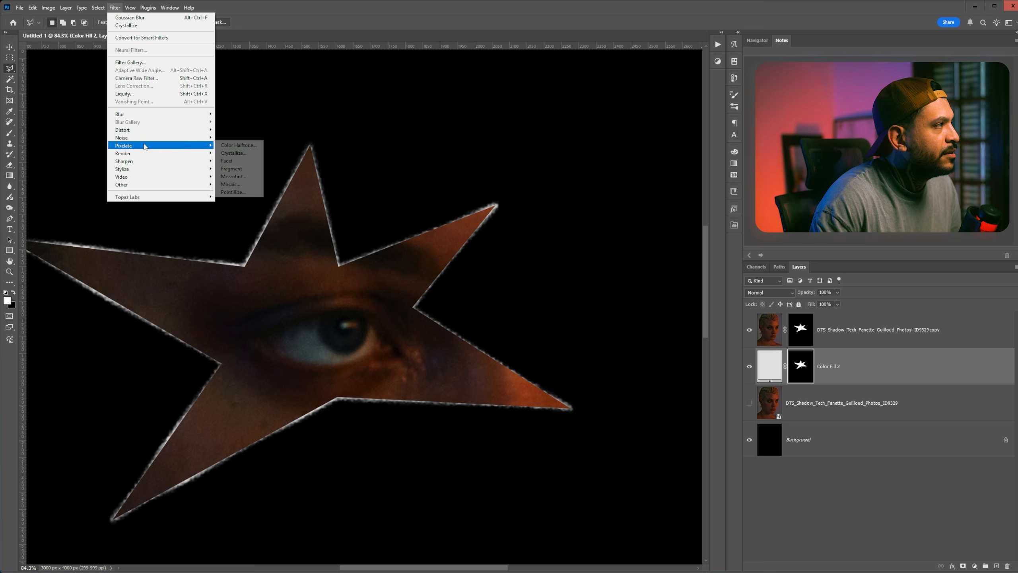
click(227, 153)
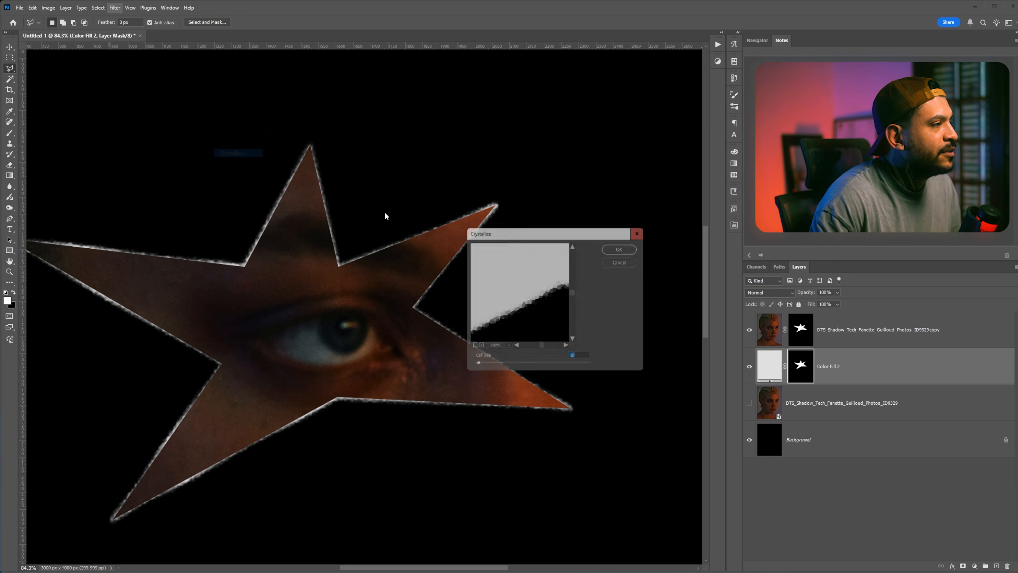
click(476, 368)
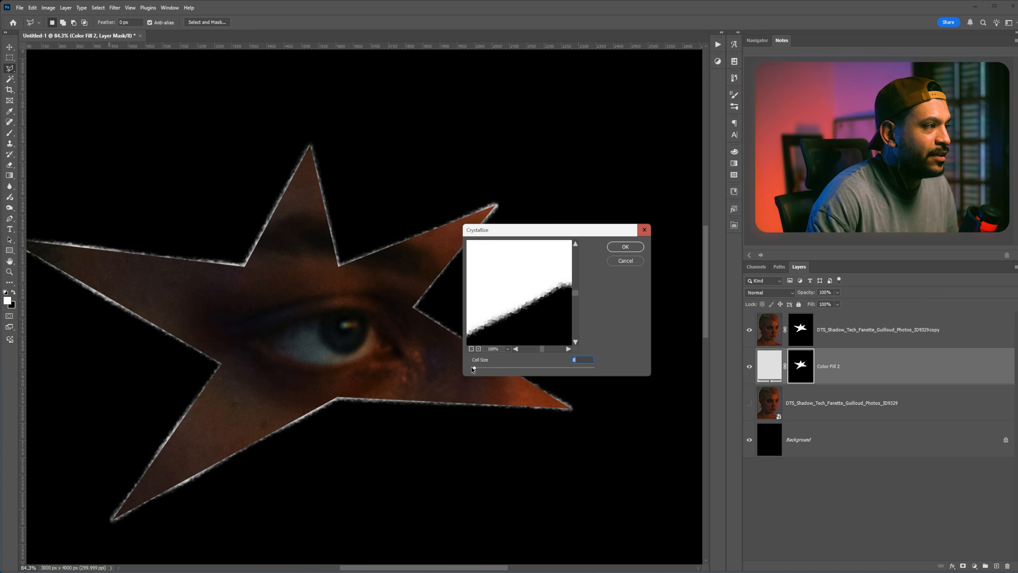
click(474, 368)
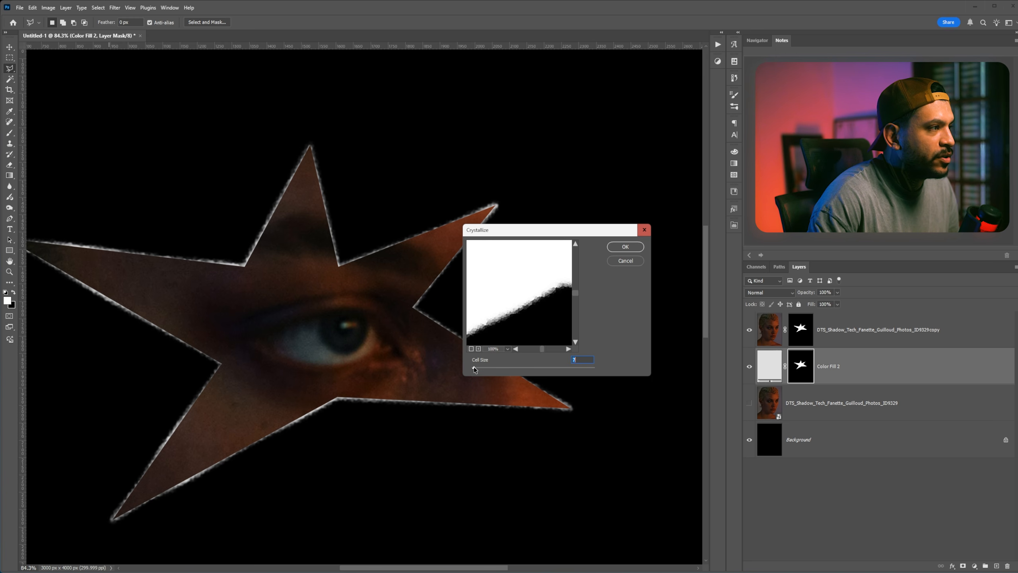
click(624, 246)
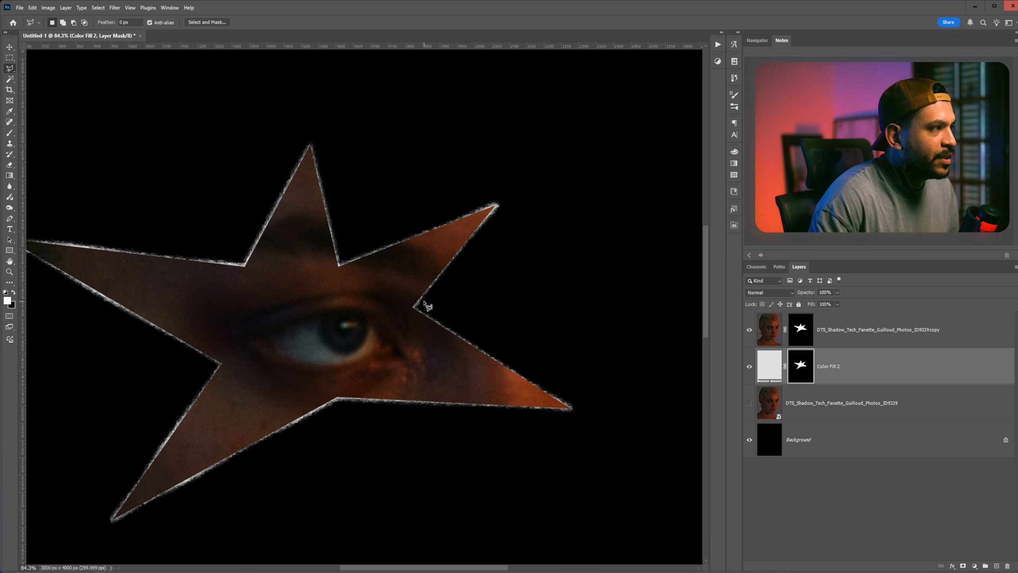
Try sharpening the Color Fill 2 mask edge with Levels, using input levels of 160, 0.86 and 241
scroll(425, 303, up, 5)
scroll(419, 302, down, 3)
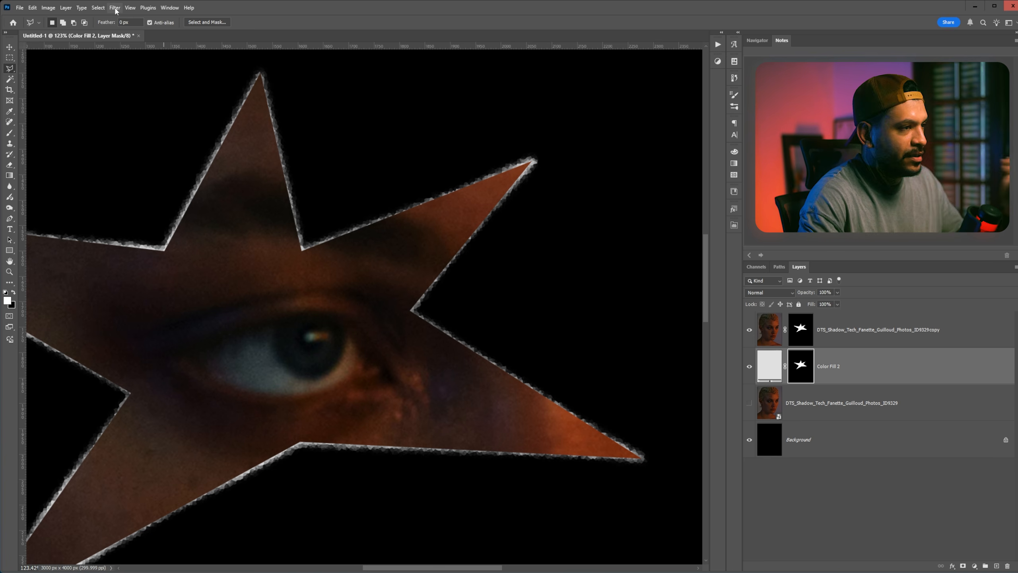
click(48, 7)
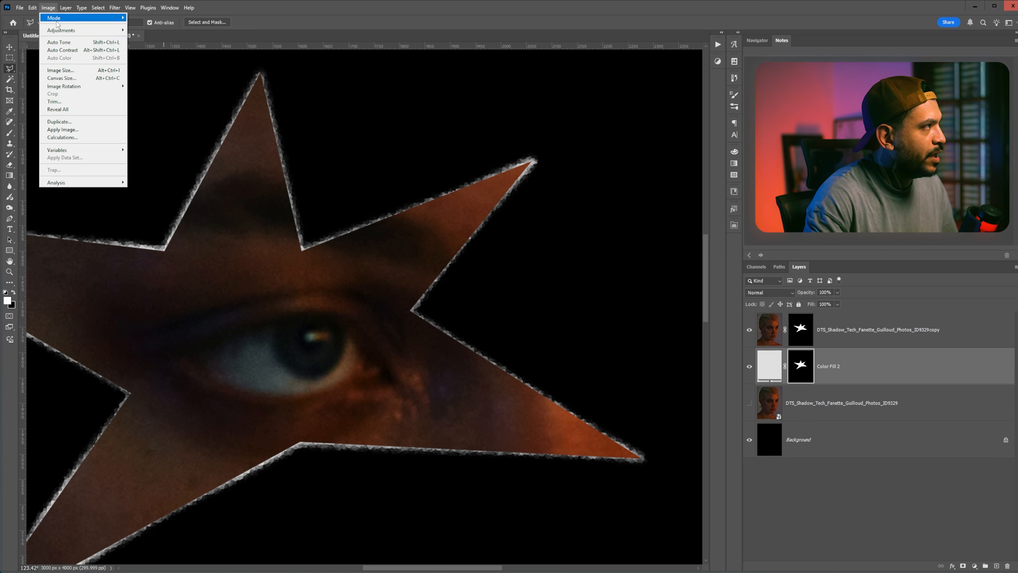
mouse_move(60, 32)
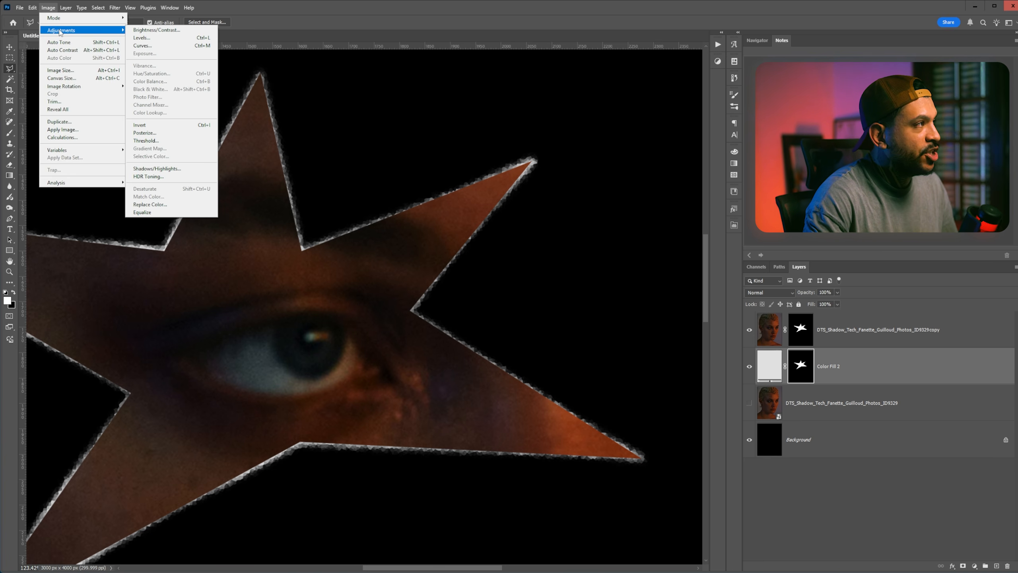
click(140, 38)
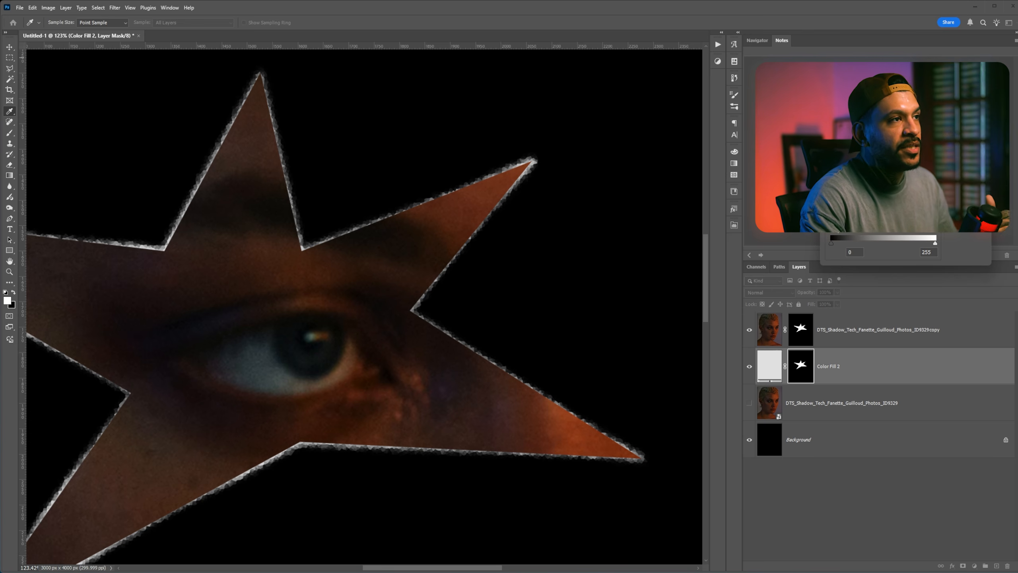
drag(490, 224, 511, 264)
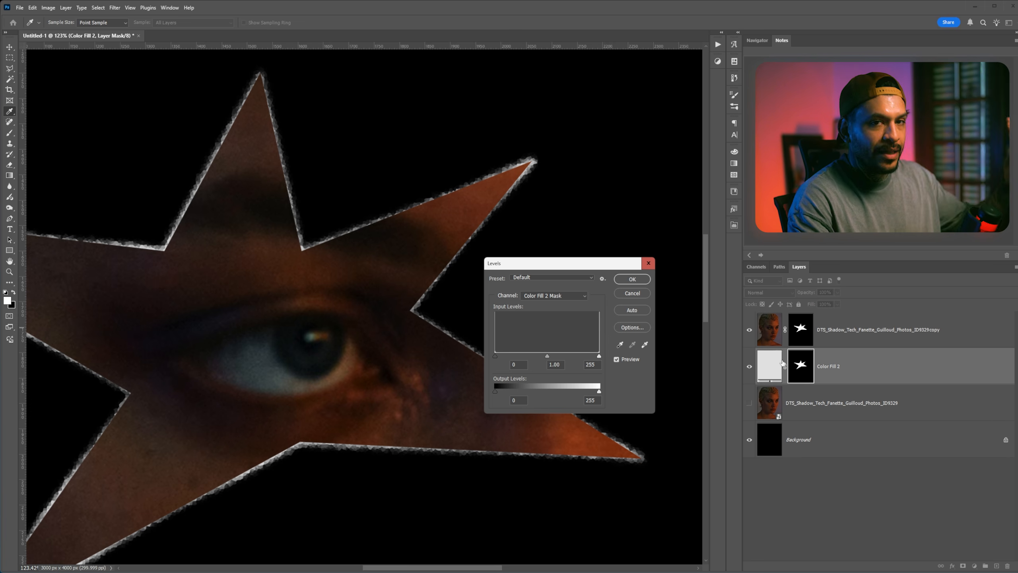
drag(579, 268, 567, 270)
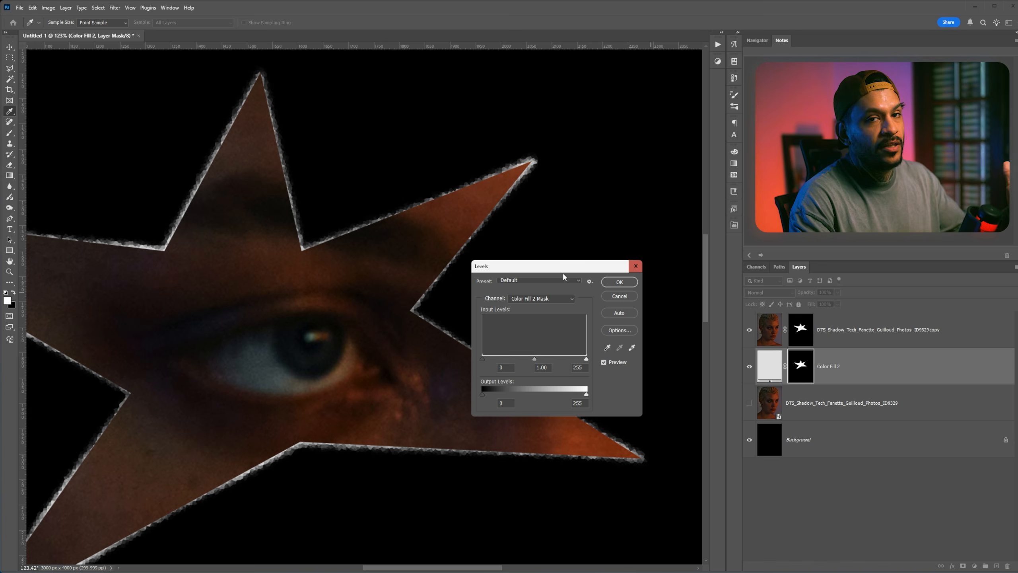
mouse_move(555, 275)
mouse_down()
mouse_move(605, 244)
mouse_move(557, 271)
mouse_move(557, 286)
mouse_up()
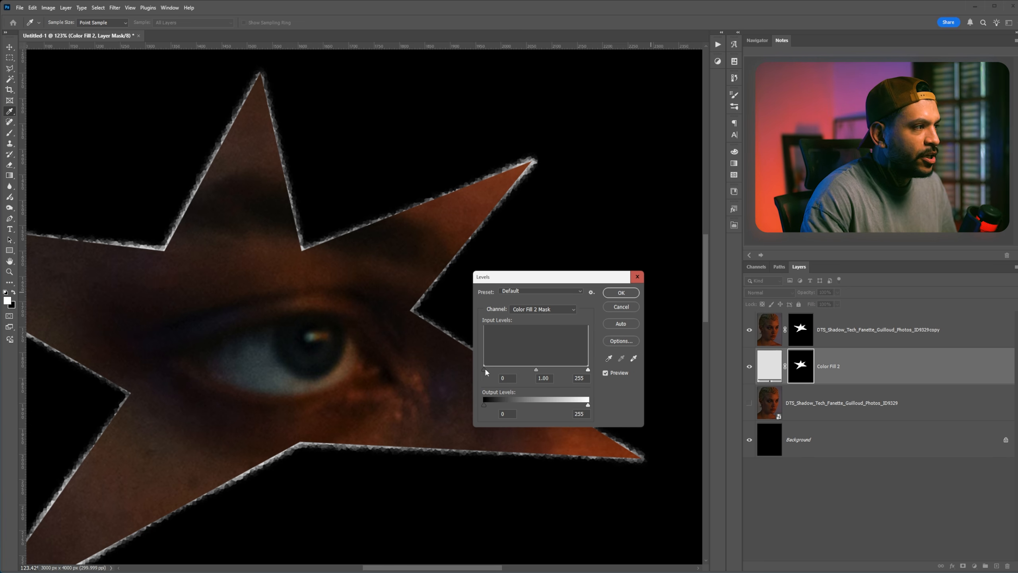
drag(484, 370, 504, 370)
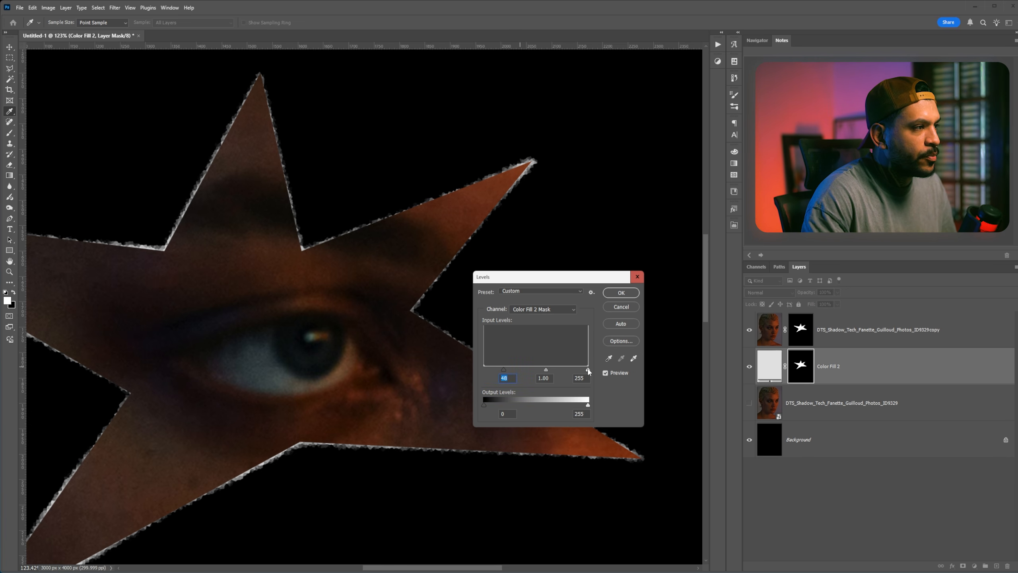
drag(588, 370, 581, 370)
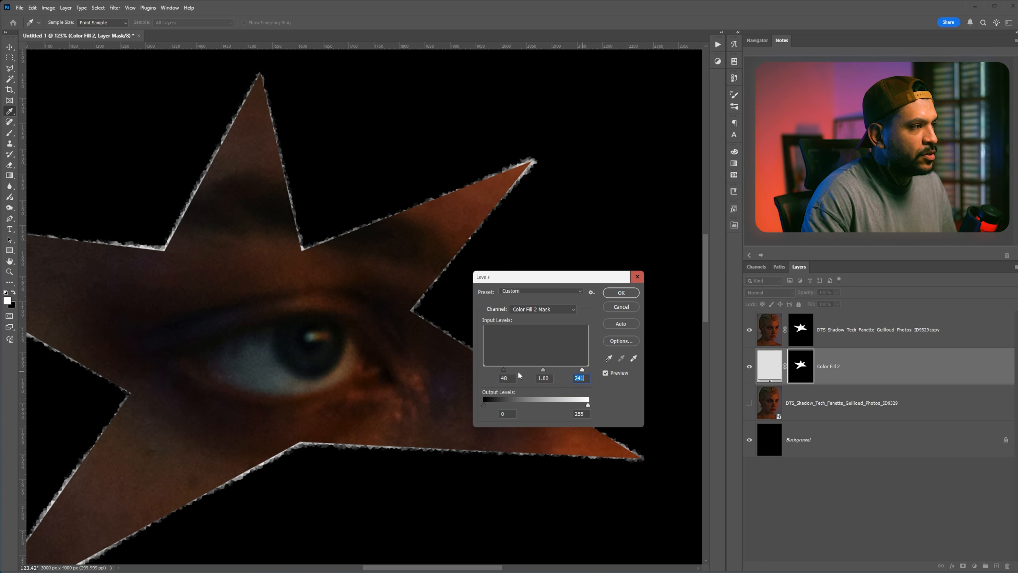
drag(504, 369, 567, 370)
scroll(279, 338, down, 3)
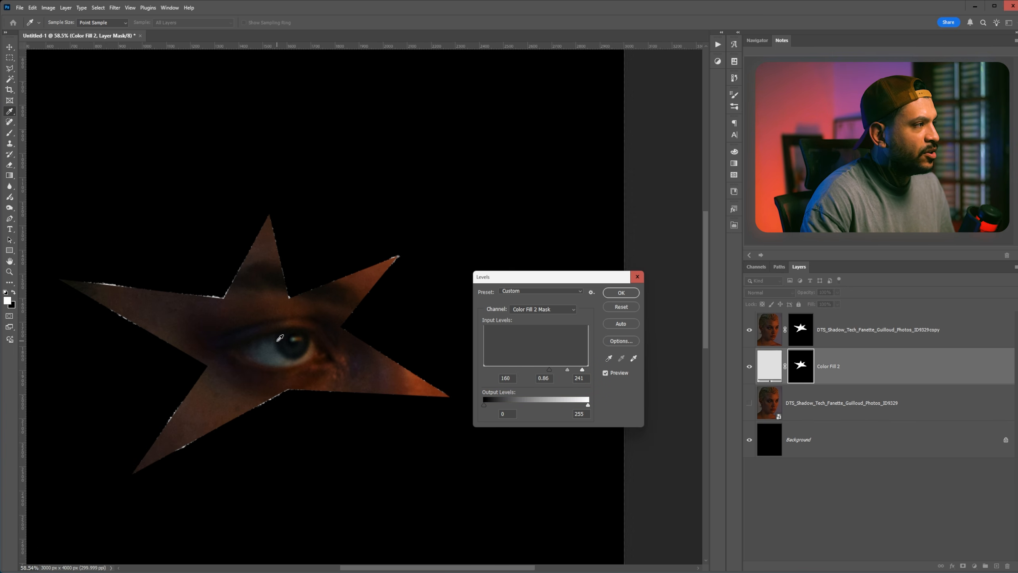
Try Levels input values of 106, 1.16 and 196 on the mask, inspect the star's edge, and discard the adjustment
scroll(280, 339, up, 4)
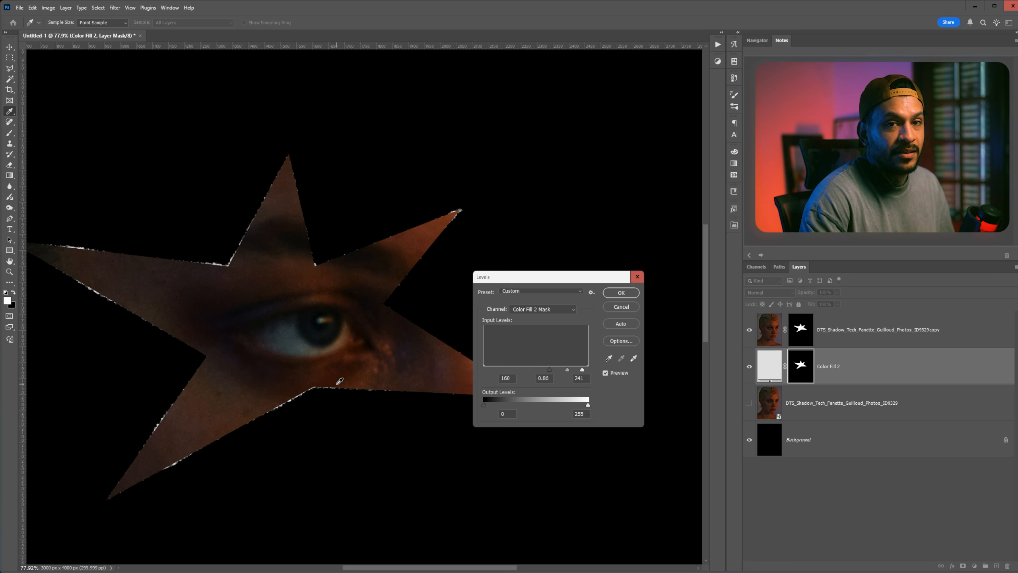
key(alt)
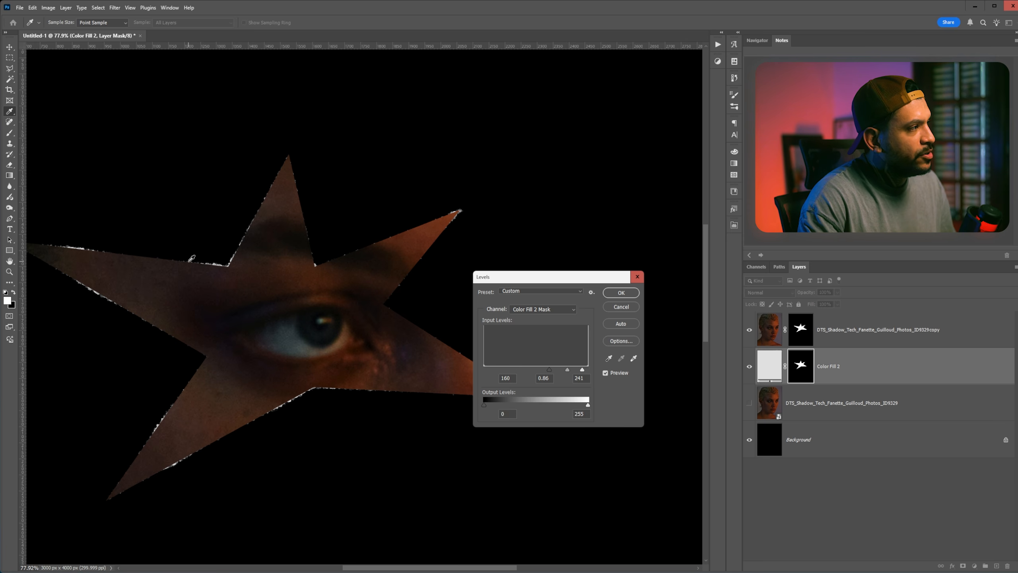
scroll(192, 258, left, 2)
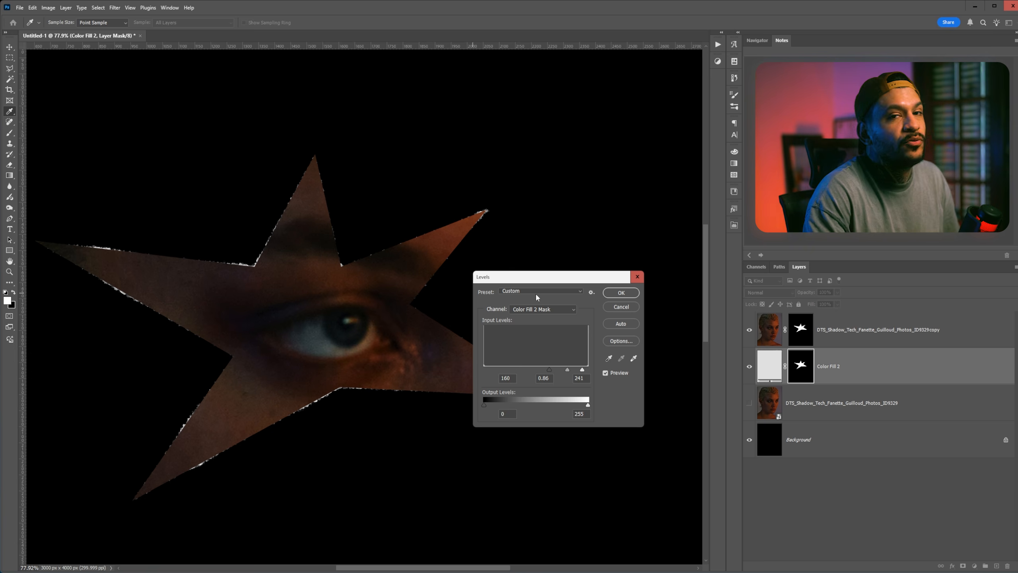
scroll(341, 263, up, 2)
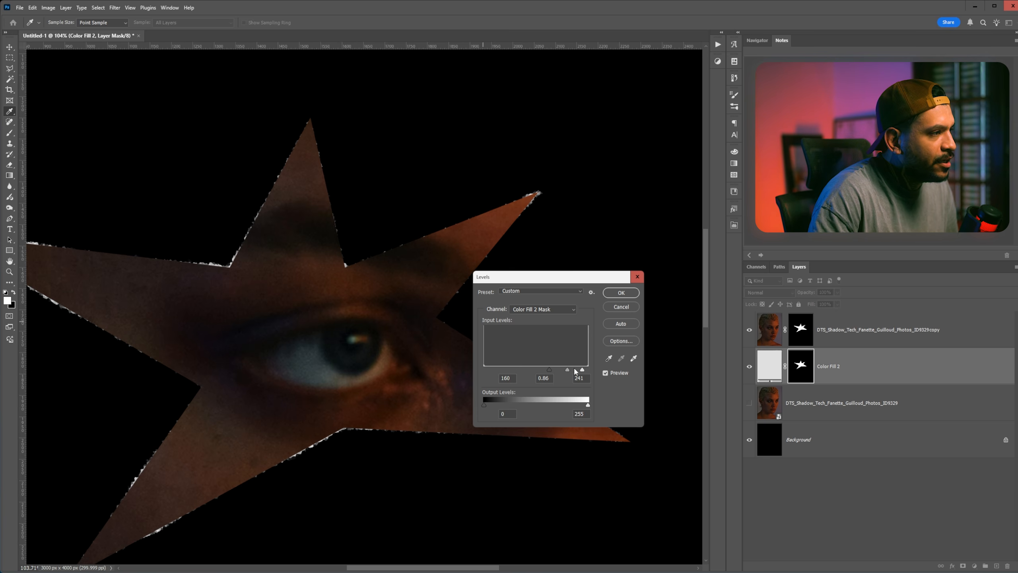
mouse_move(550, 371)
mouse_down()
mouse_move(528, 370)
mouse_move(563, 373)
mouse_up()
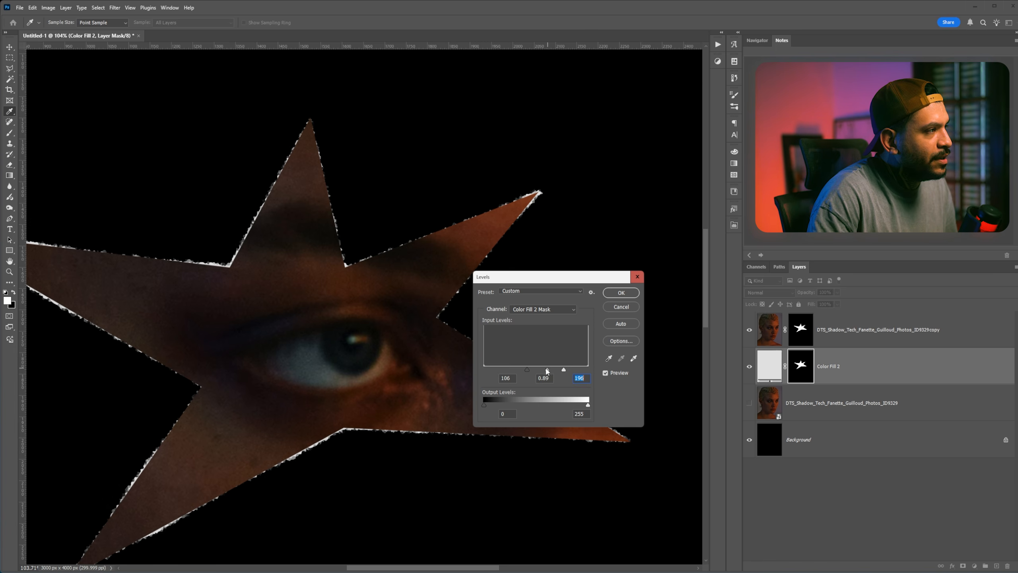
drag(546, 369, 544, 370)
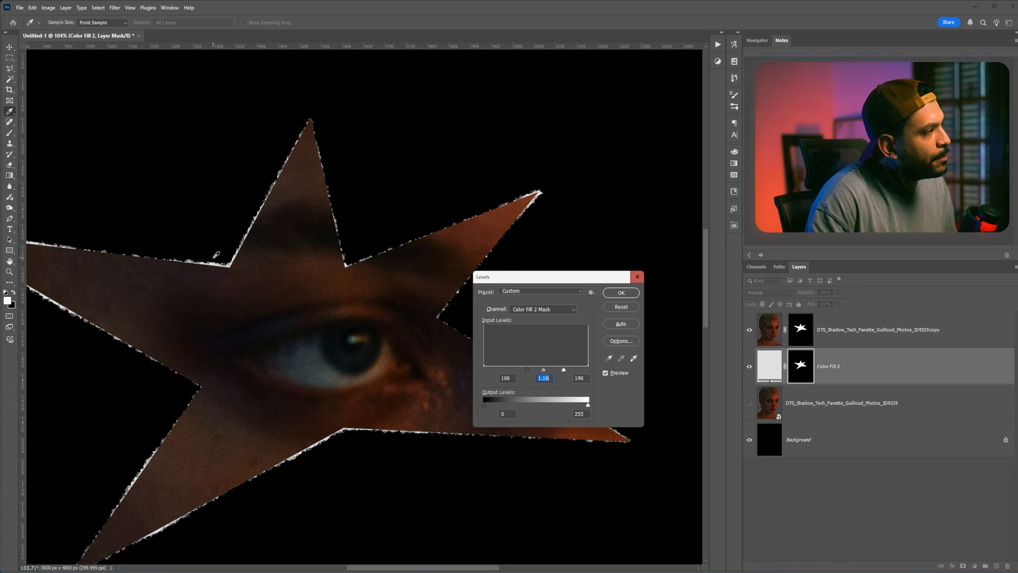
scroll(356, 269, up, 3)
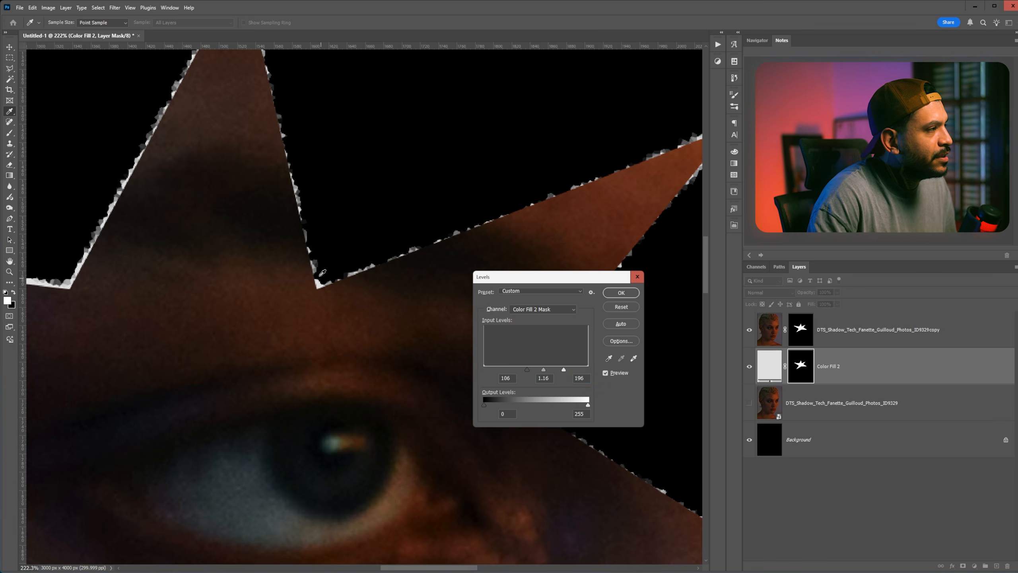
scroll(322, 273, down, 2)
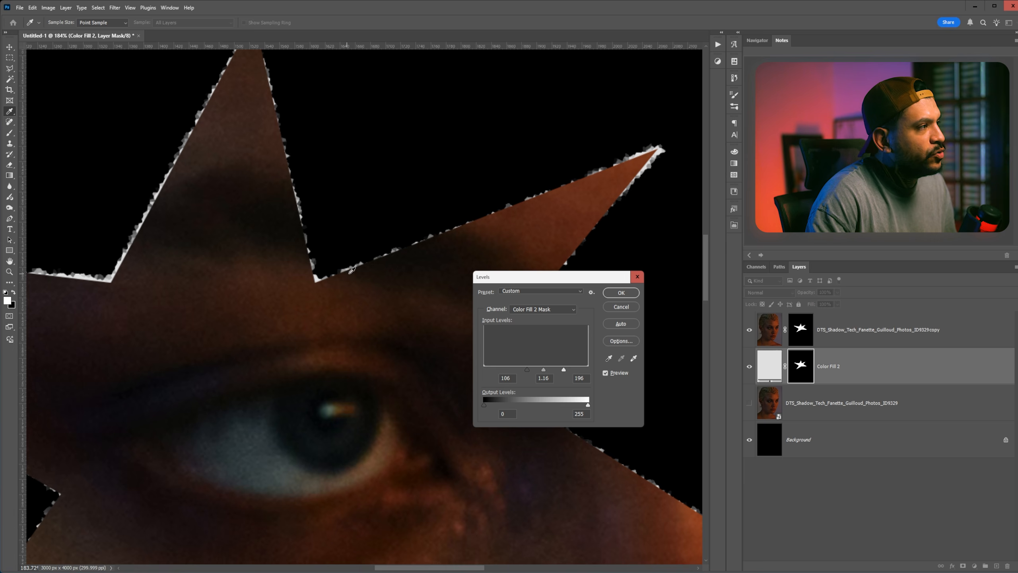
scroll(391, 270, down, 2)
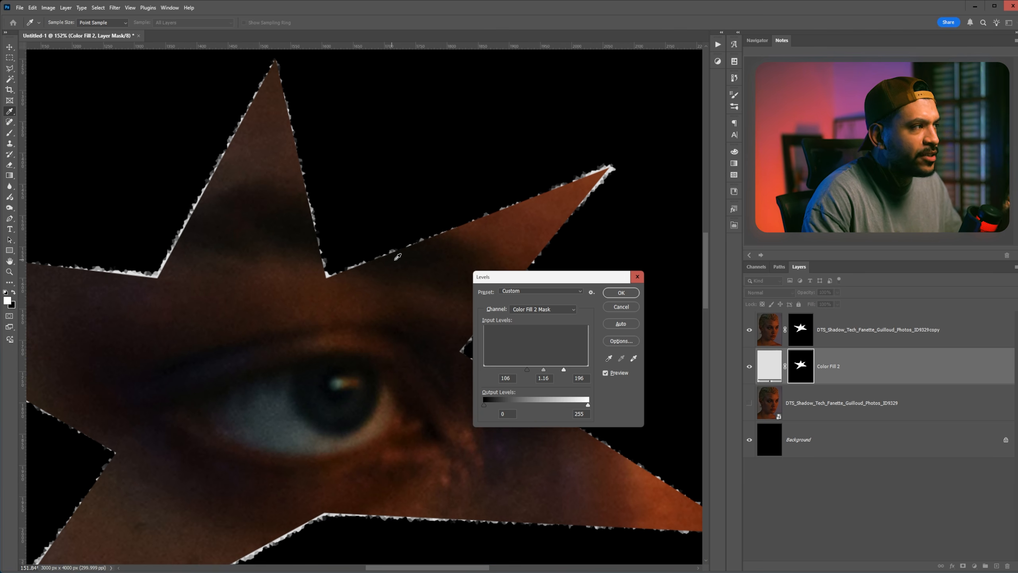
click(622, 306)
key(l)
scroll(642, 312, down, 4)
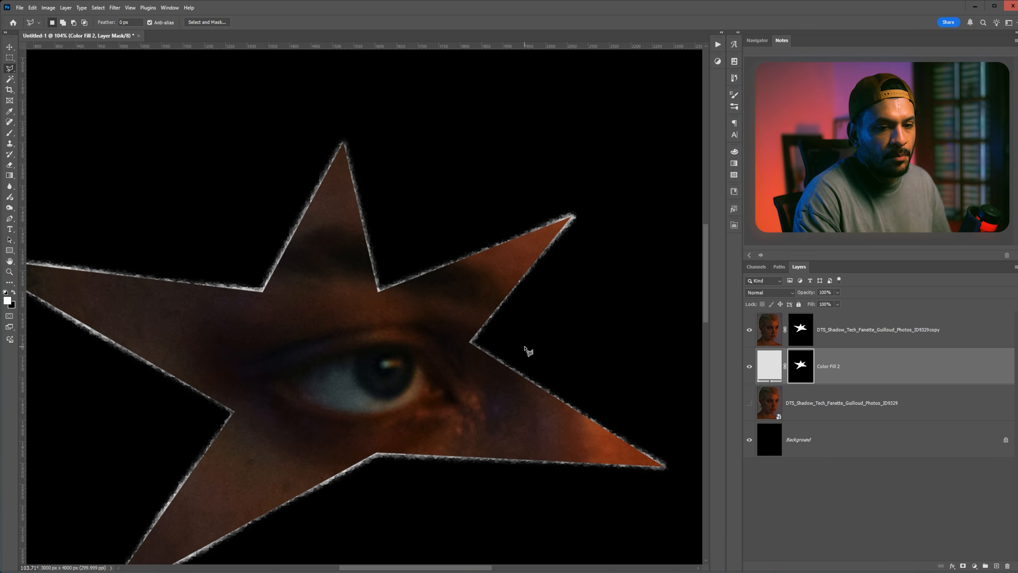
Soften the Color Fill 2 layer mask with a Gaussian Blur of 1.4 pixels radius
scroll(521, 351, down, 1)
scroll(513, 345, left, 1)
scroll(517, 337, up, 1)
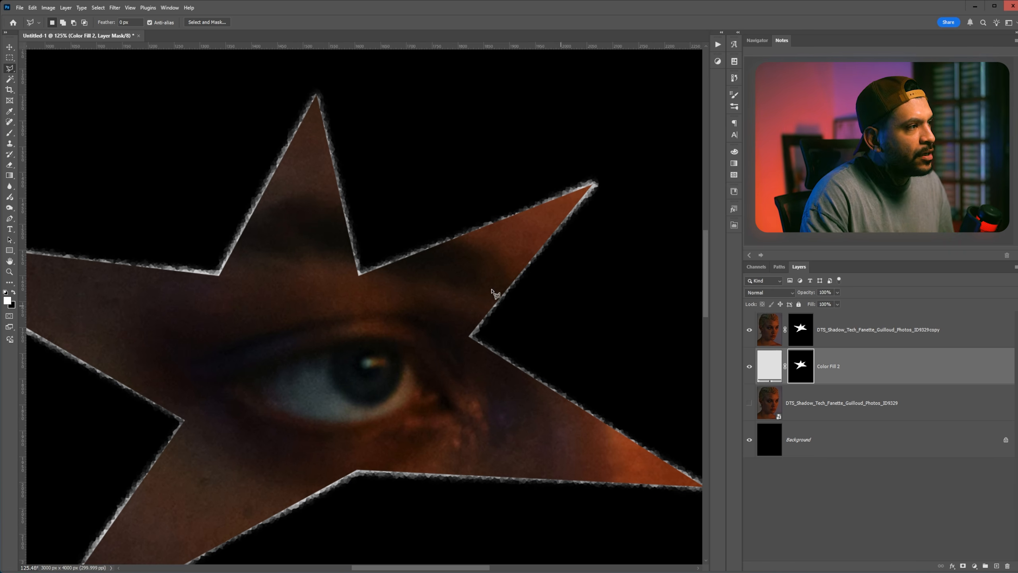
click(115, 8)
mouse_move(209, 114)
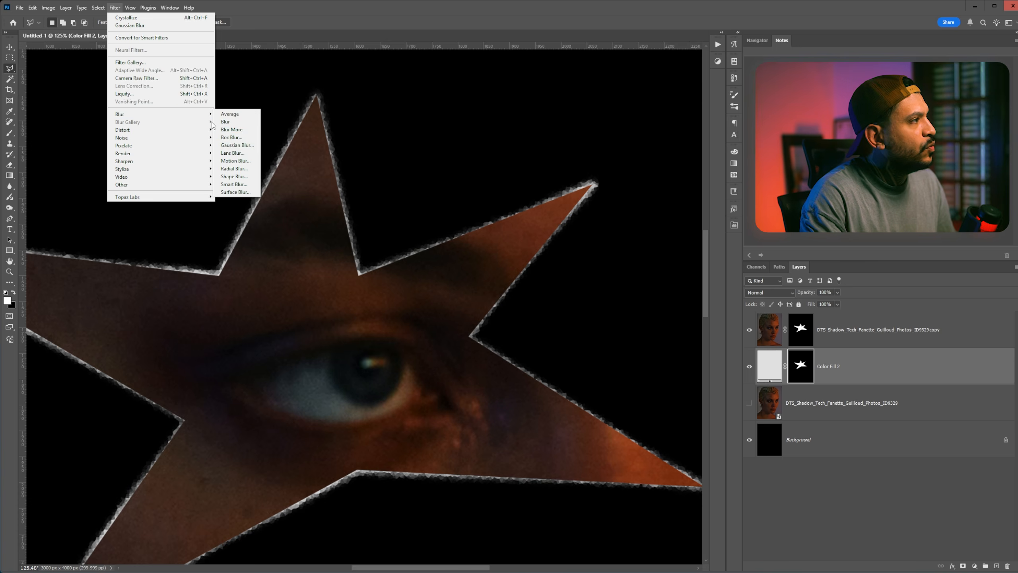
click(237, 146)
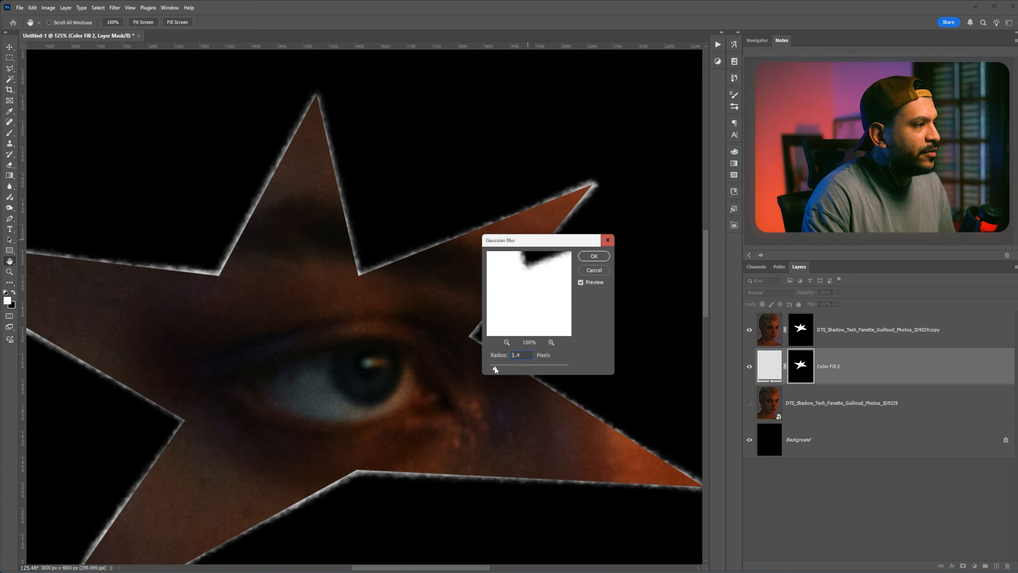
click(593, 257)
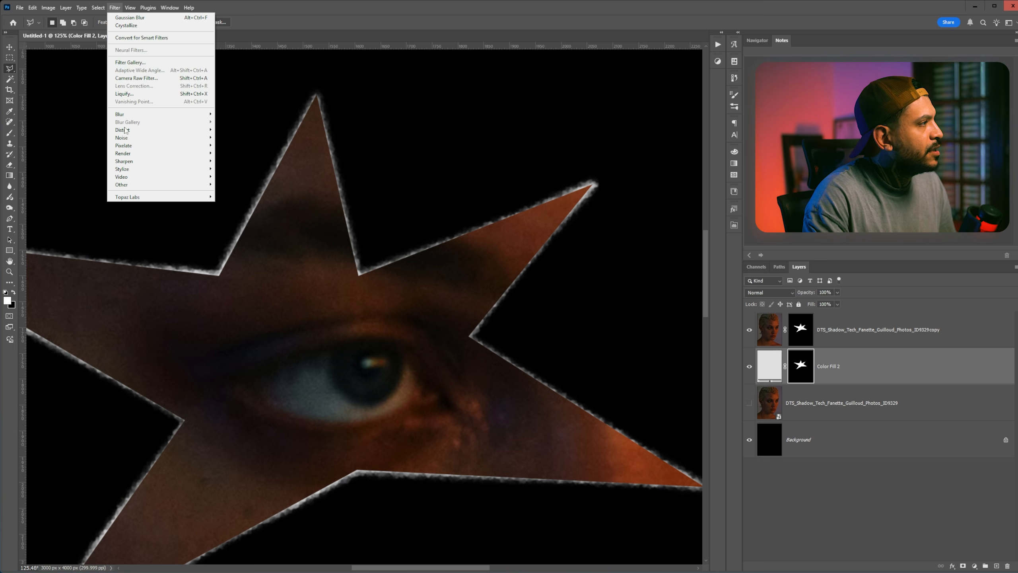
Roughen the blurred Color Fill 2 mask edge with the Crystallize filter at cell size 5
mouse_move(124, 145)
click(235, 152)
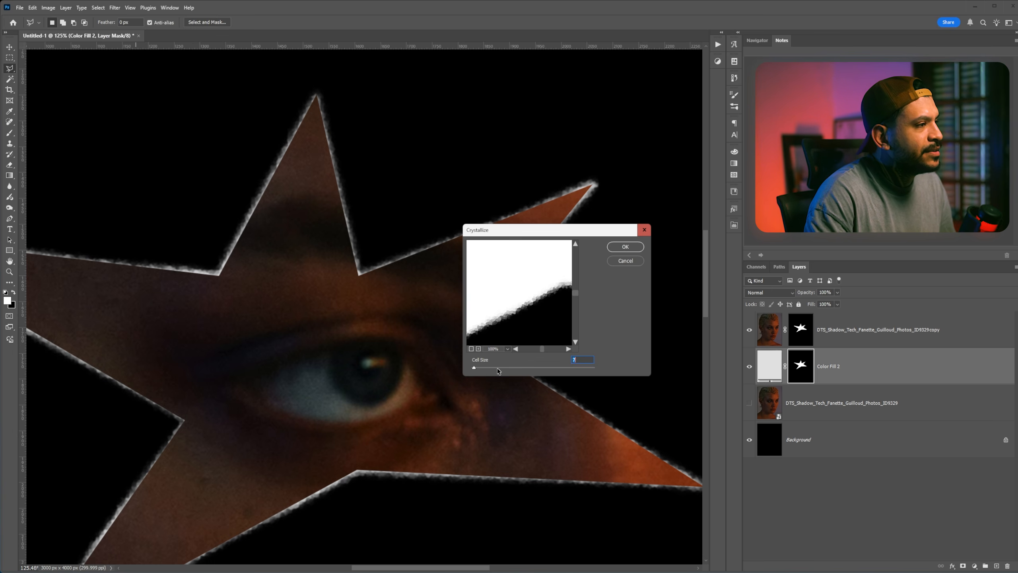
drag(475, 369, 473, 368)
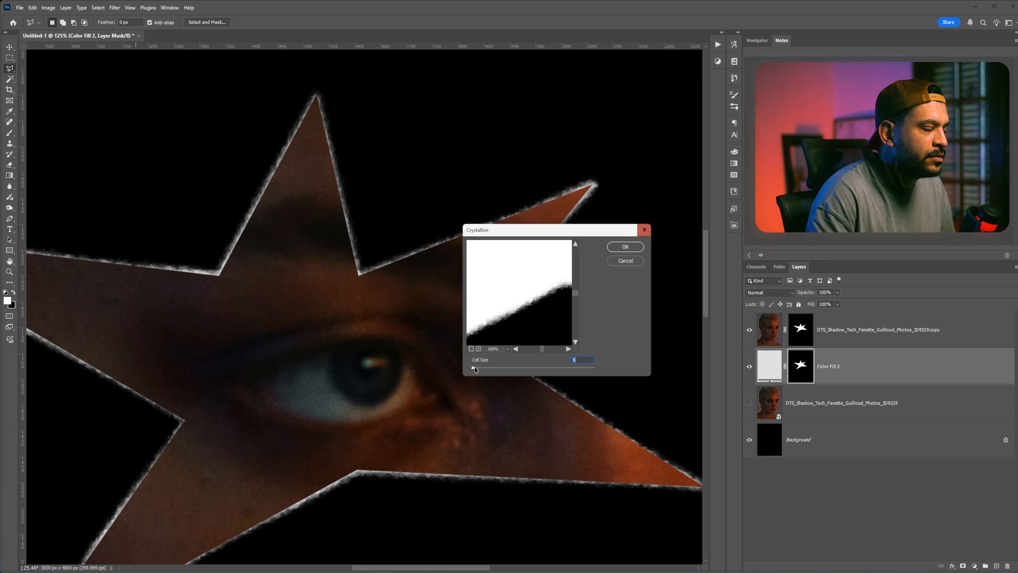
click(622, 248)
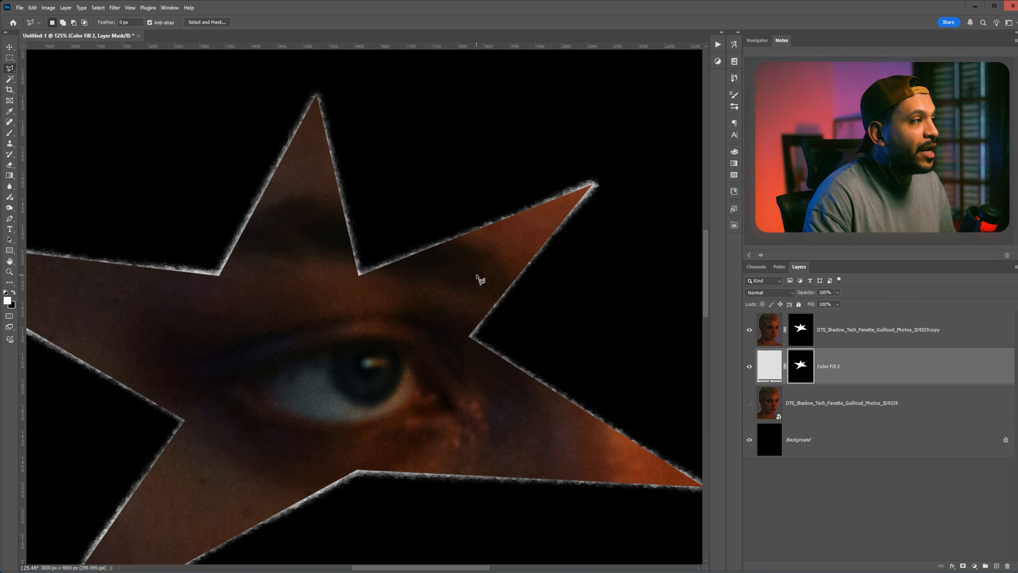
Add 15% noise with uniform distribution to the Color Fill 2 layer mask and inspect the star's edge up close
click(115, 8)
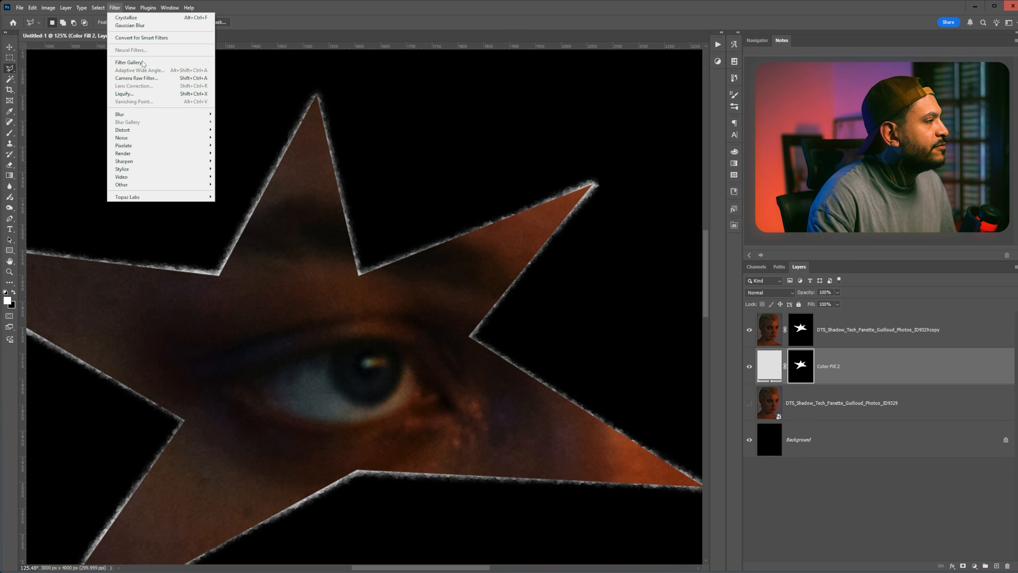
mouse_move(136, 137)
click(234, 137)
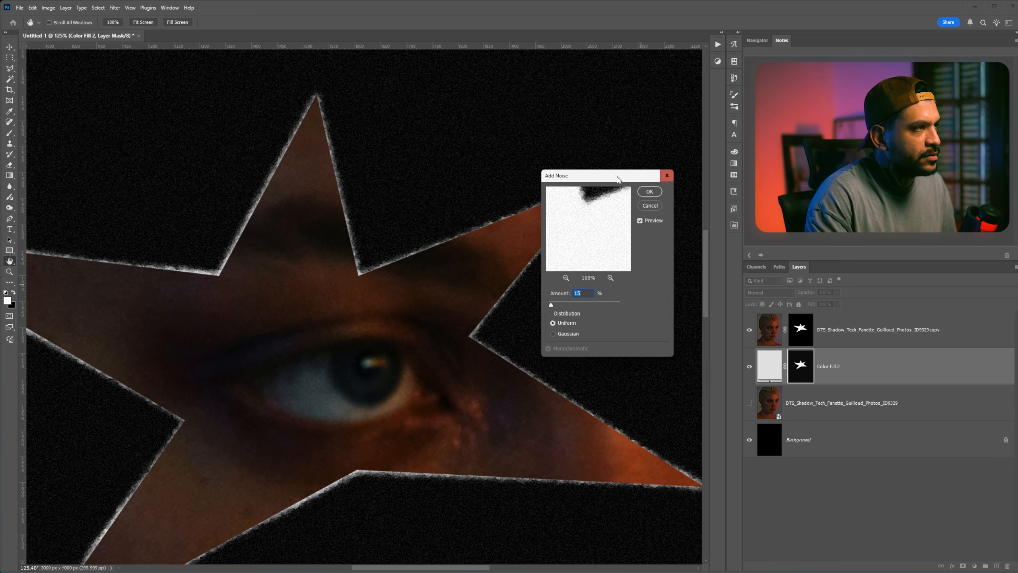
click(646, 195)
key(l)
scroll(486, 317, up, 3)
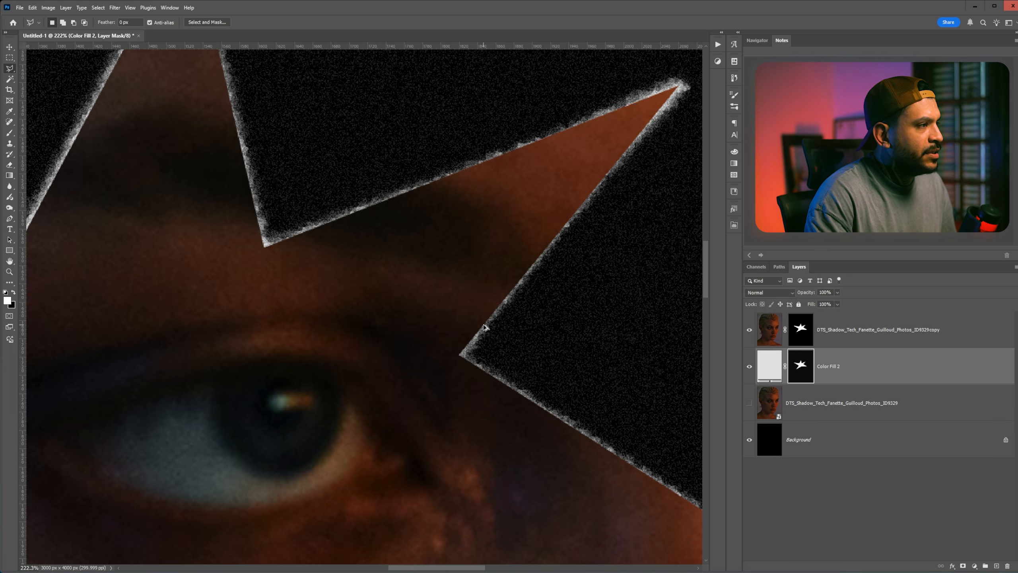
Start a Levels adjustment on the Color Fill 2 mask with input values 47, 0.24 and 196, and check the whole star's edge
click(55, 9)
mouse_move(60, 30)
click(164, 39)
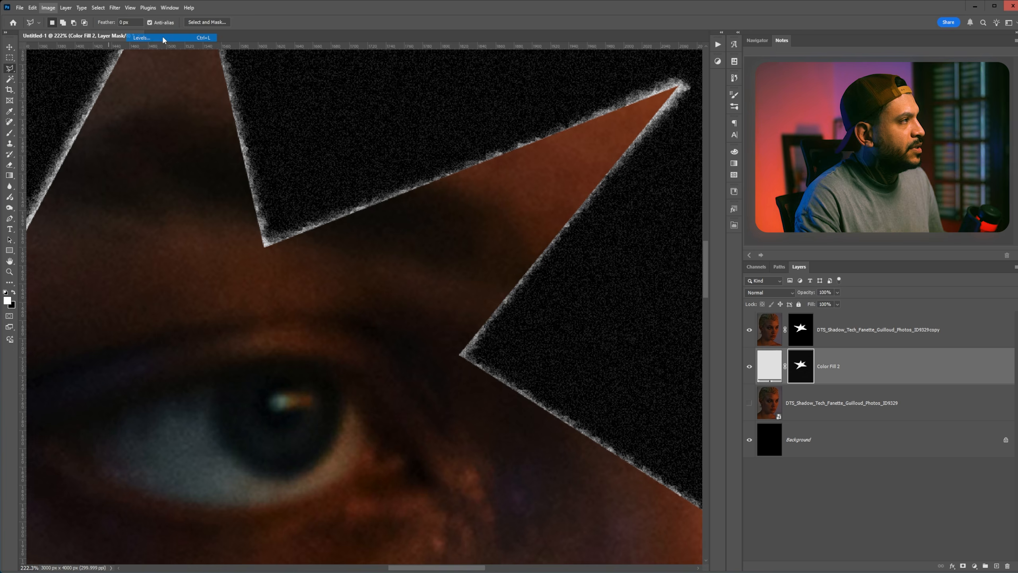
drag(485, 368, 495, 369)
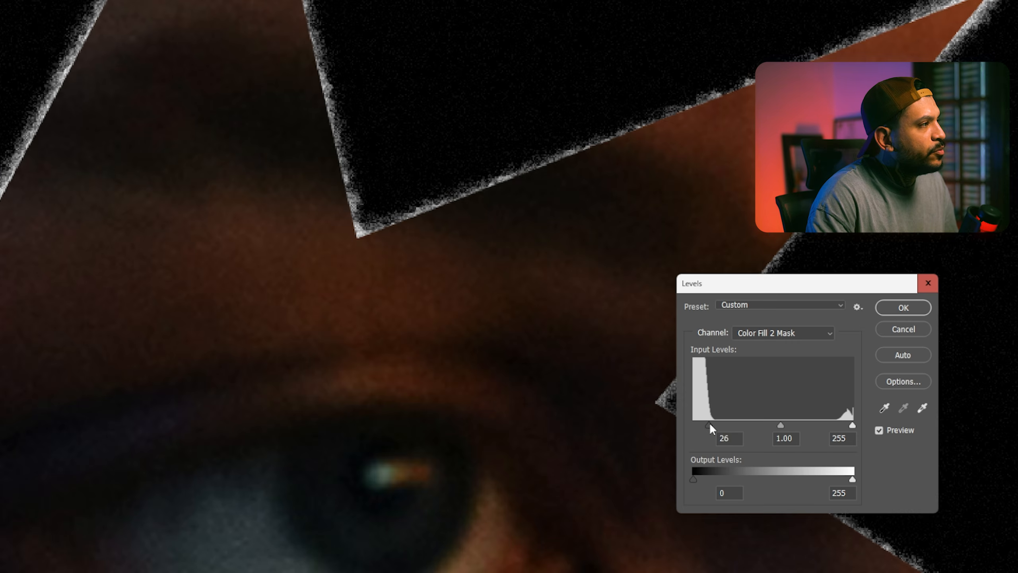
drag(720, 425, 708, 423)
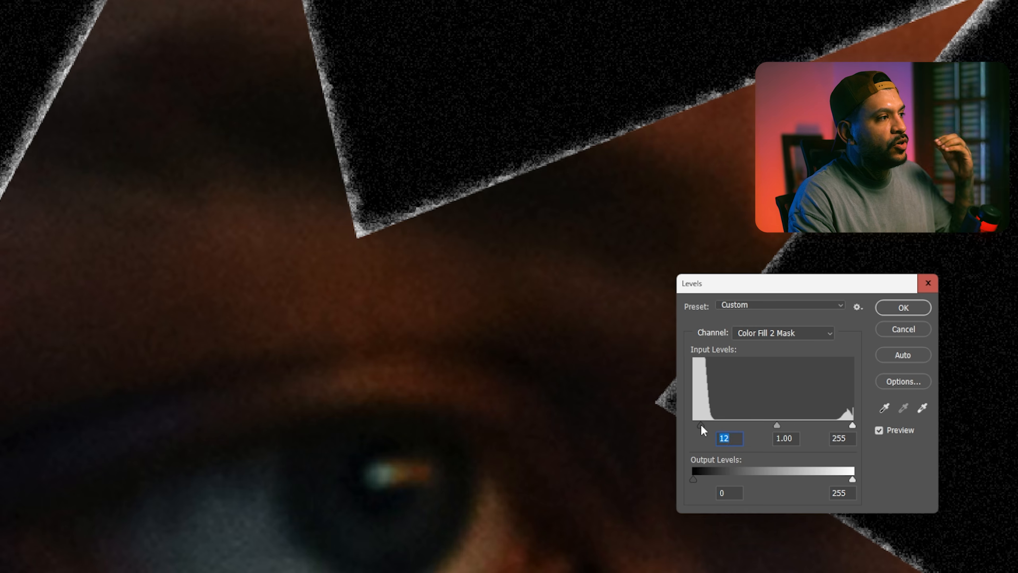
drag(700, 426, 723, 430)
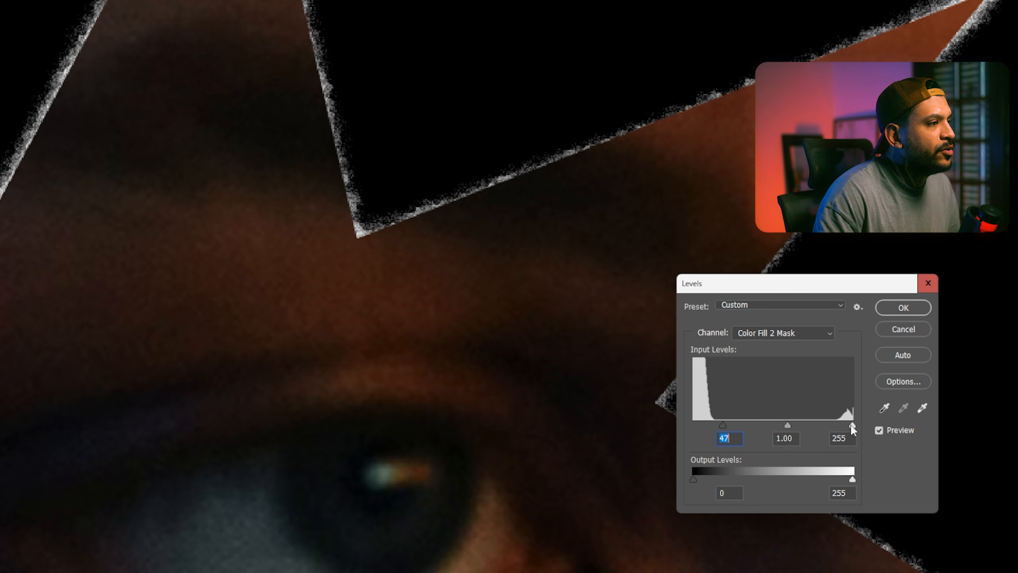
drag(852, 429, 801, 426)
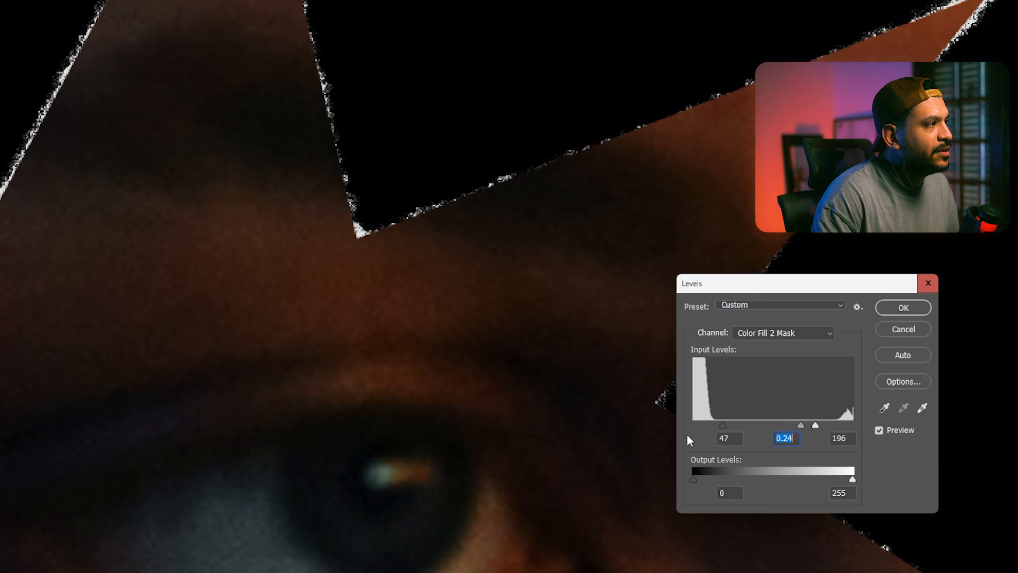
scroll(413, 334, down, 5)
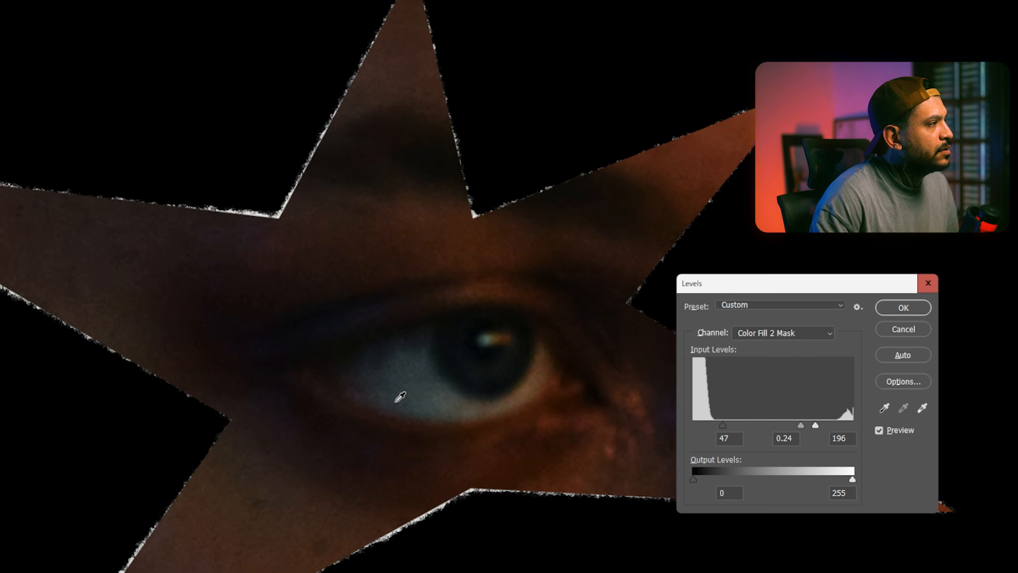
scroll(401, 393, down, 5)
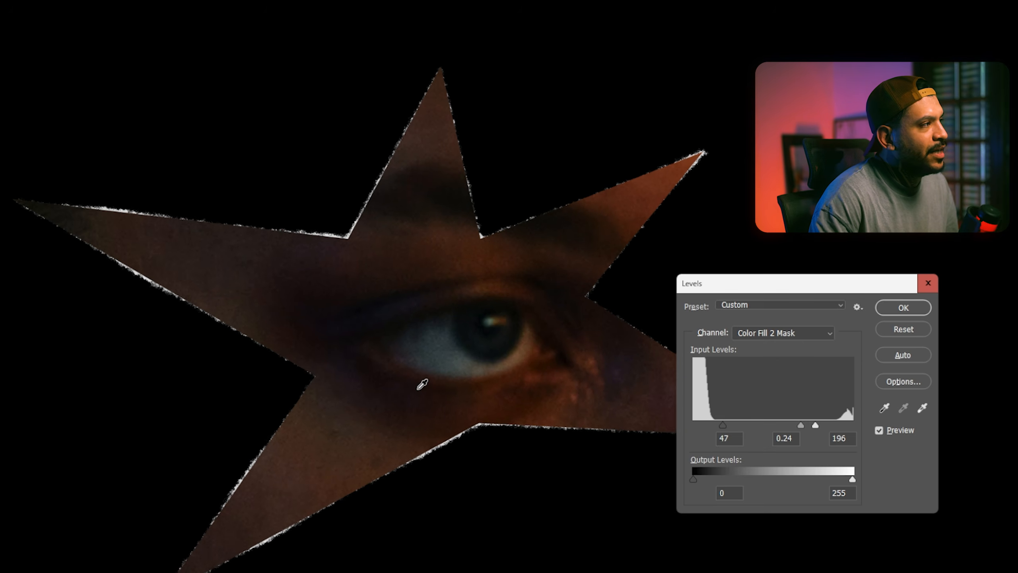
Refine the Color Fill 2 mask's Levels input values to 41, 0.45 and 225 and apply the adjustment
scroll(418, 389, up, 2)
drag(815, 426, 833, 422)
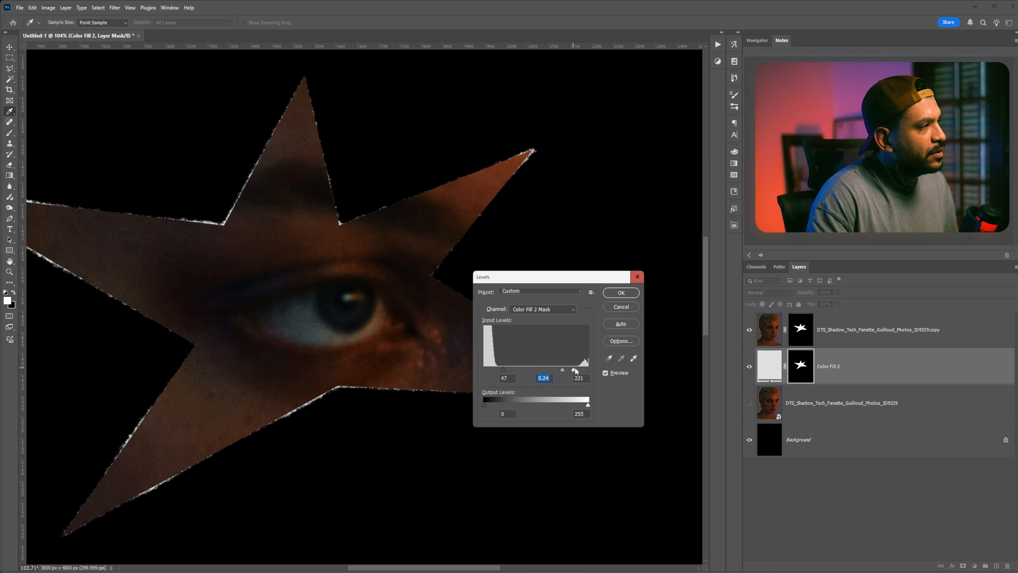
drag(576, 370, 563, 371)
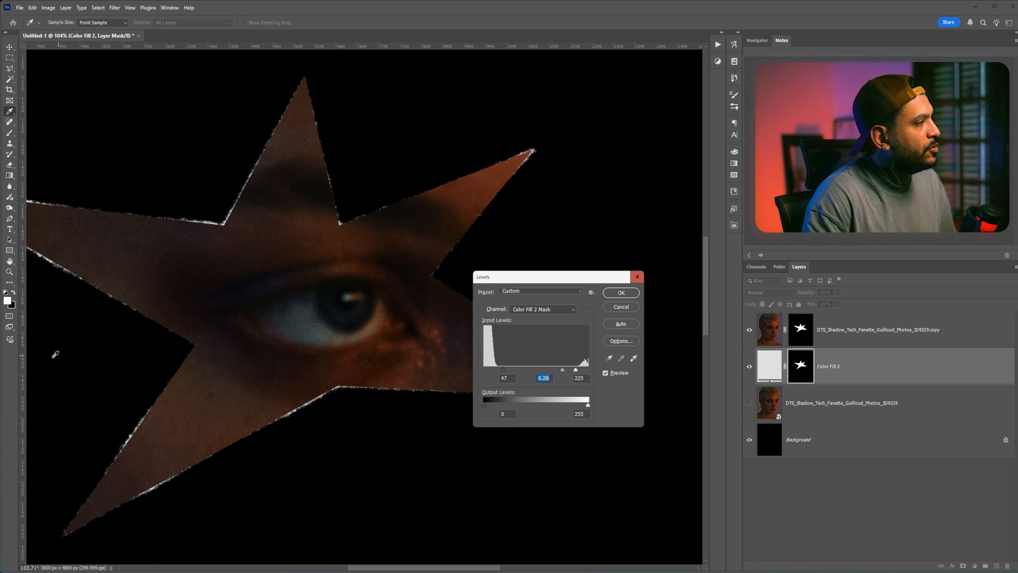
alt+scroll(305, 399, up, 6)
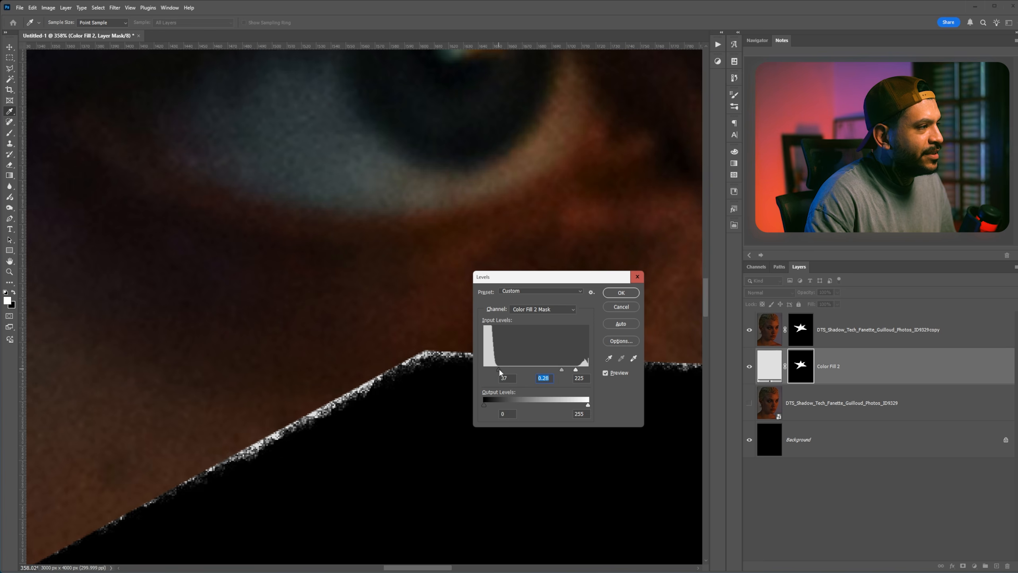
drag(498, 370, 501, 371)
drag(563, 372, 557, 373)
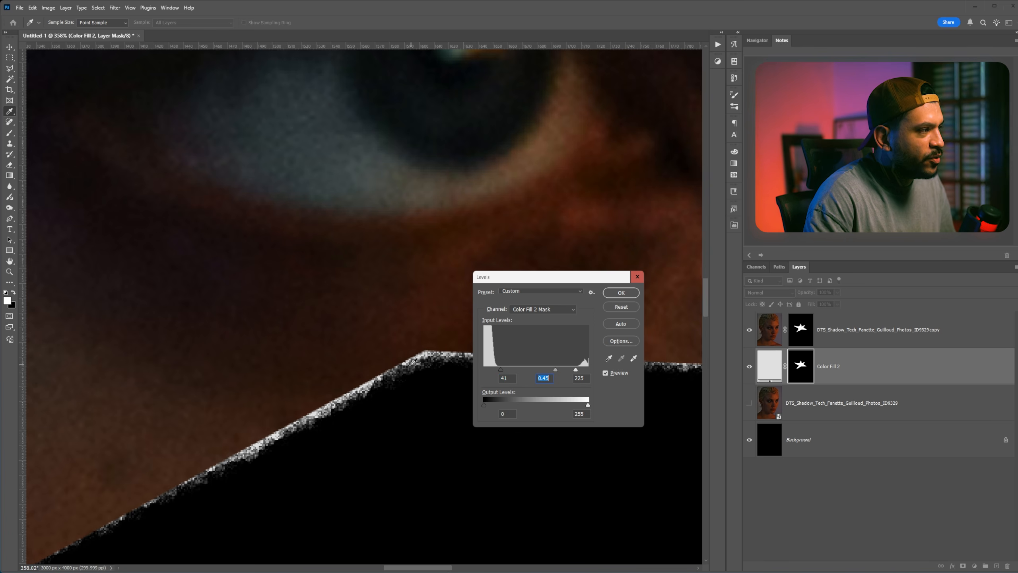
alt+scroll(353, 321, down, 6)
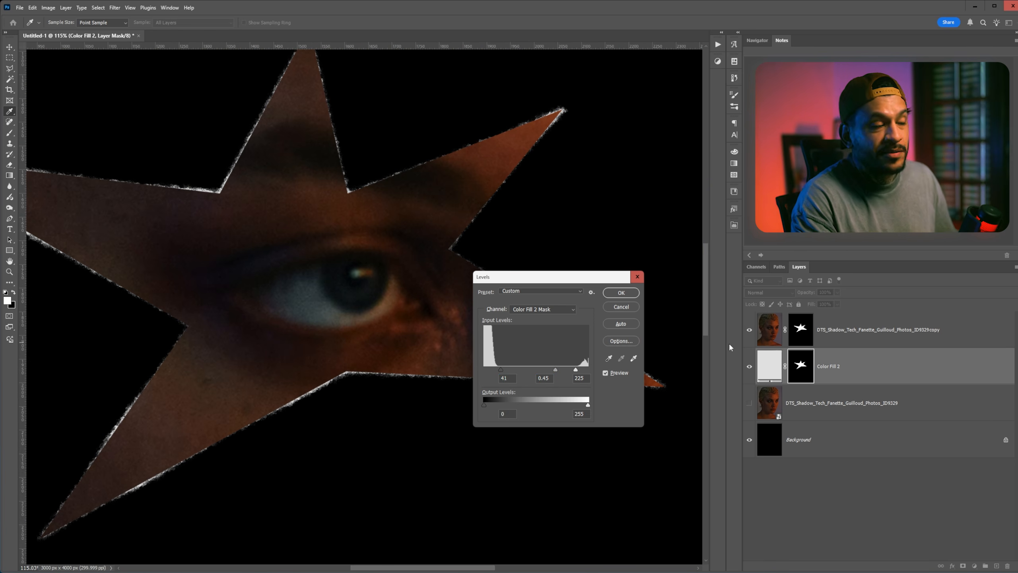
click(621, 292)
alt+scroll(709, 308, down, 2)
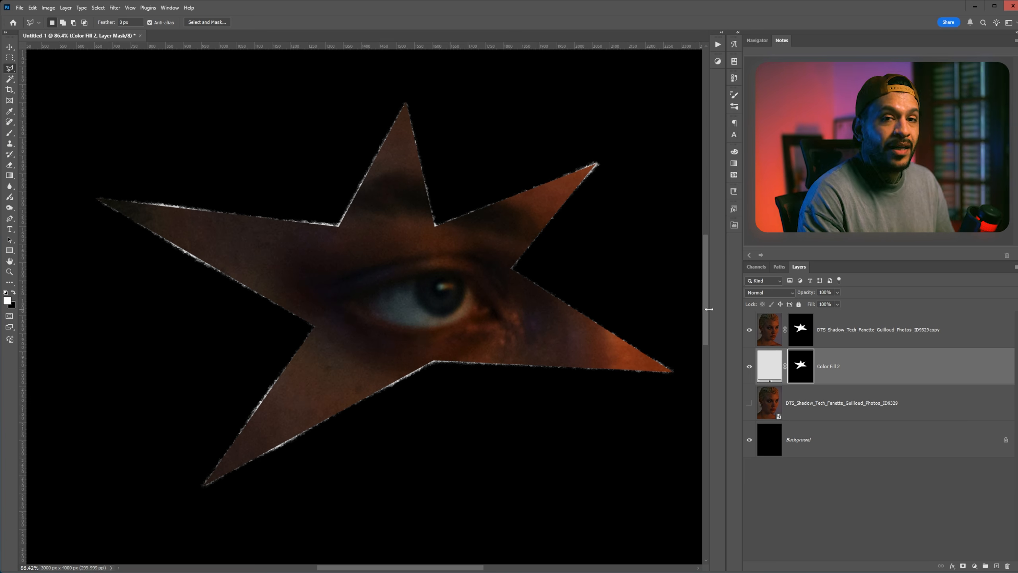
Soften the layer mask of the top portrait copy with a Gaussian Blur of 2.9 pixels radius
click(851, 341)
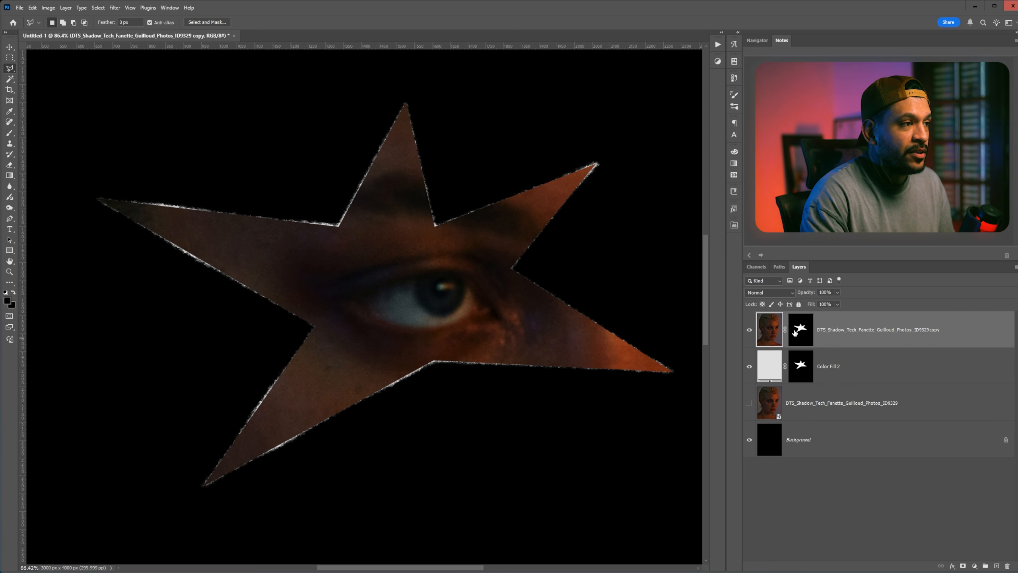
click(801, 330)
alt+scroll(464, 216, up, 2)
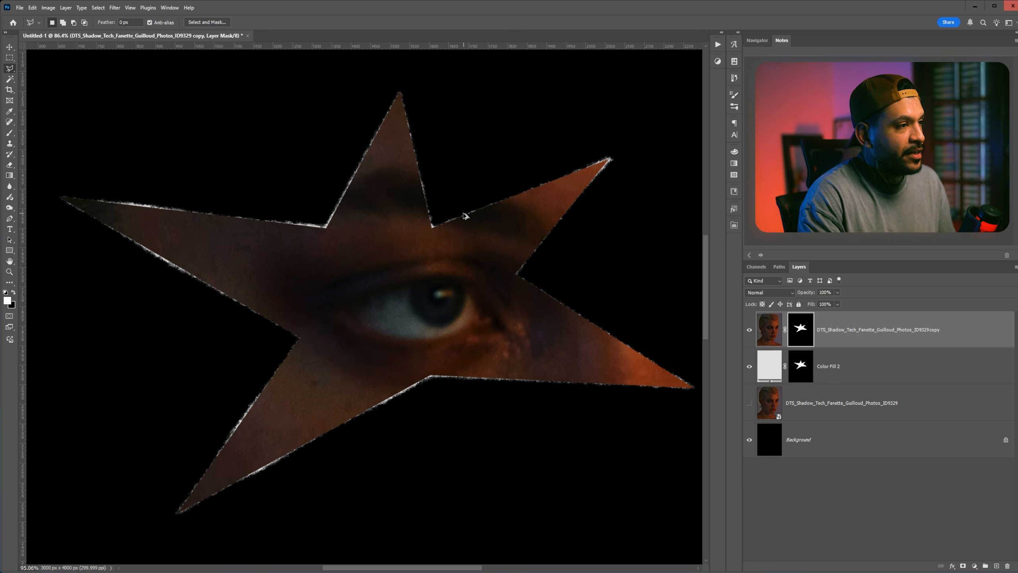
click(115, 7)
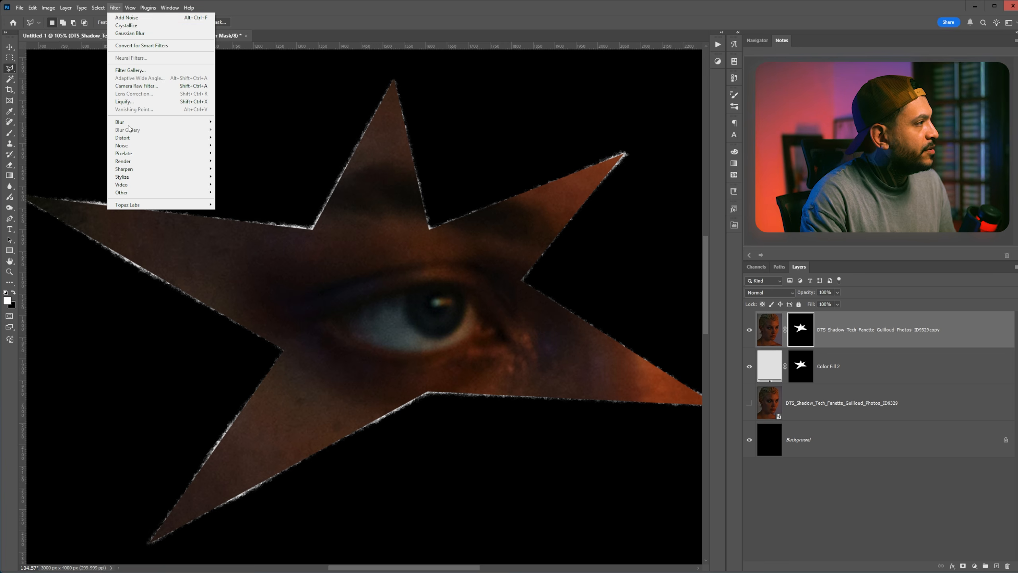
mouse_move(131, 124)
click(228, 154)
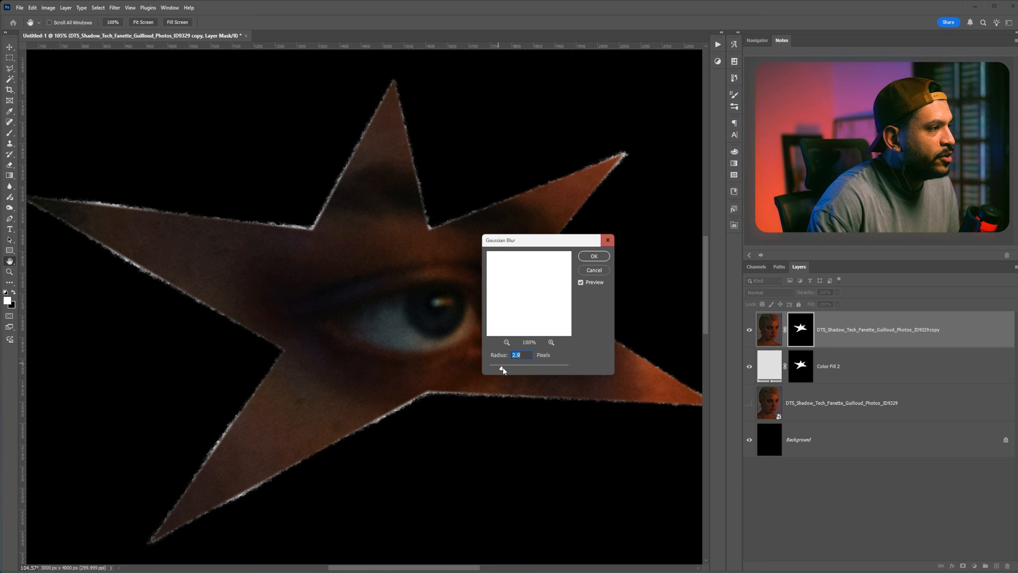
click(585, 258)
key(l)
Roughen the portrait copy's mask edge with the Crystallize filter at cell size 14
click(114, 8)
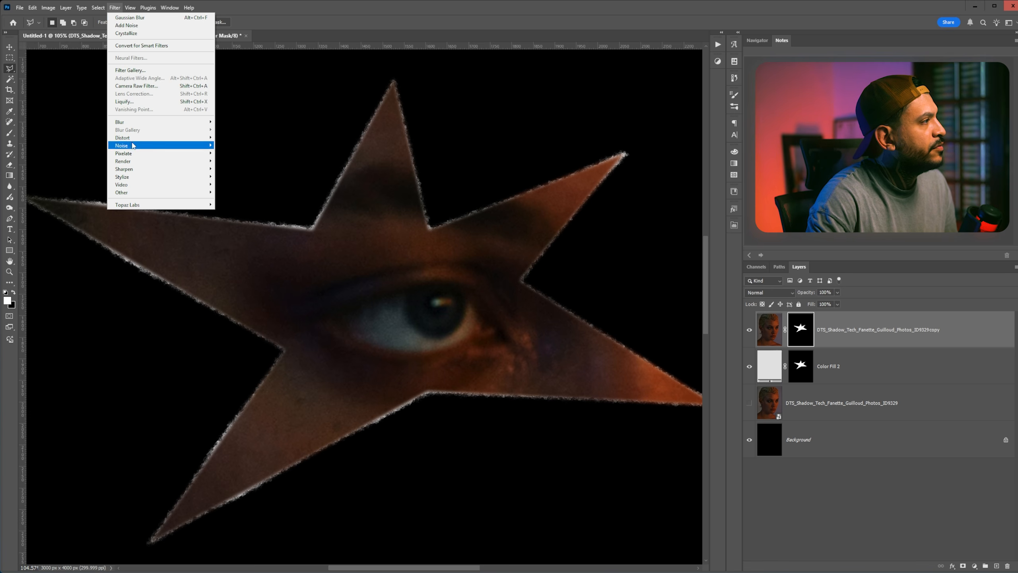
mouse_move(142, 155)
click(238, 162)
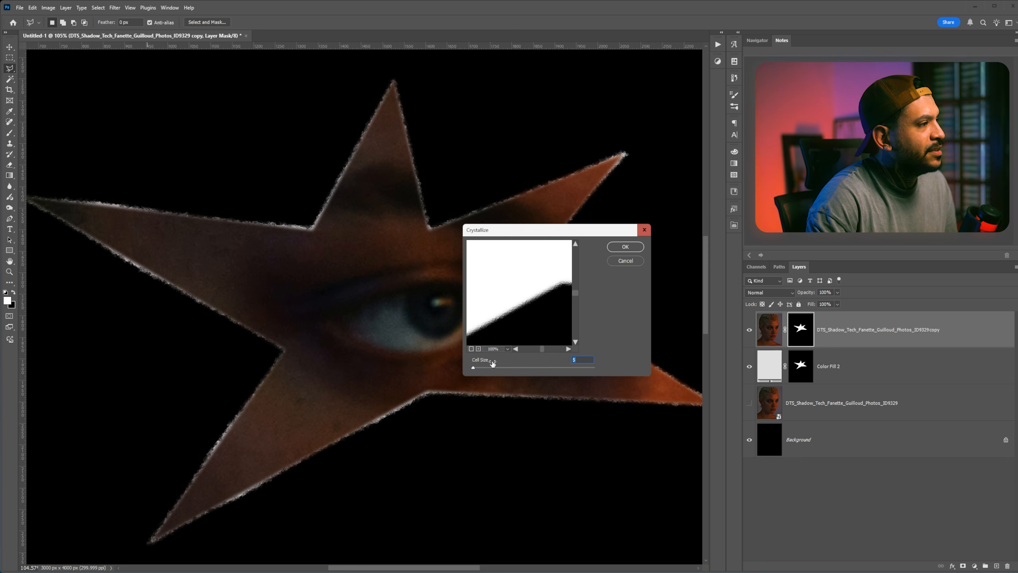
drag(473, 371, 476, 369)
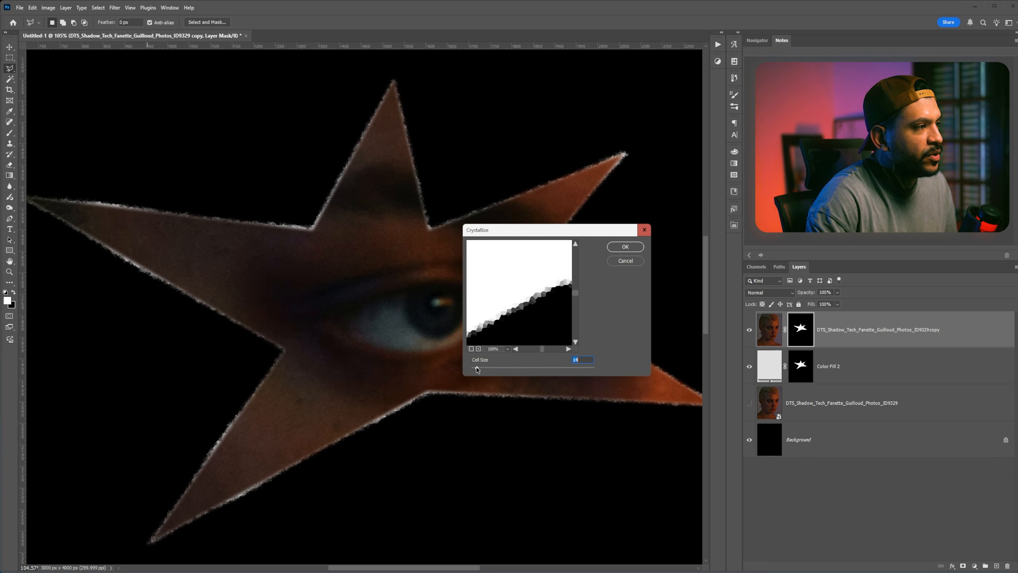
click(625, 247)
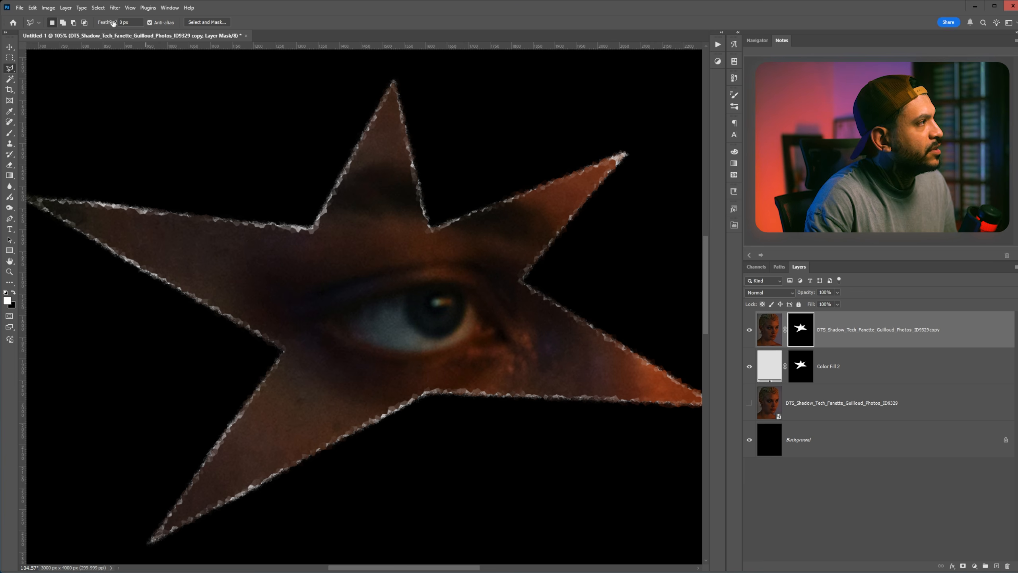
Blur the crystallized mask of the portrait copy with a Gaussian Blur of 2.4 pixels radius
click(114, 8)
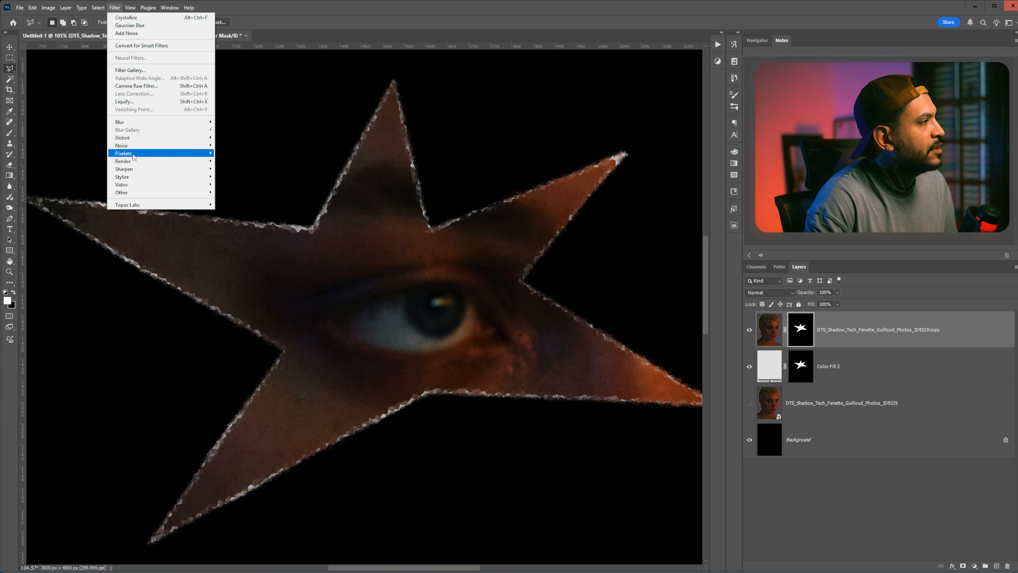
mouse_move(131, 123)
click(235, 153)
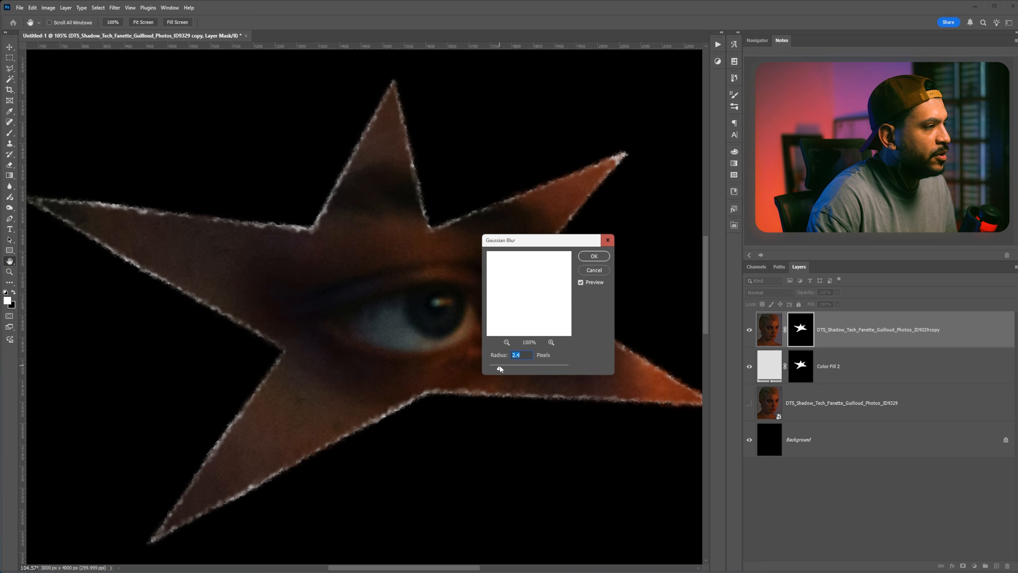
click(588, 257)
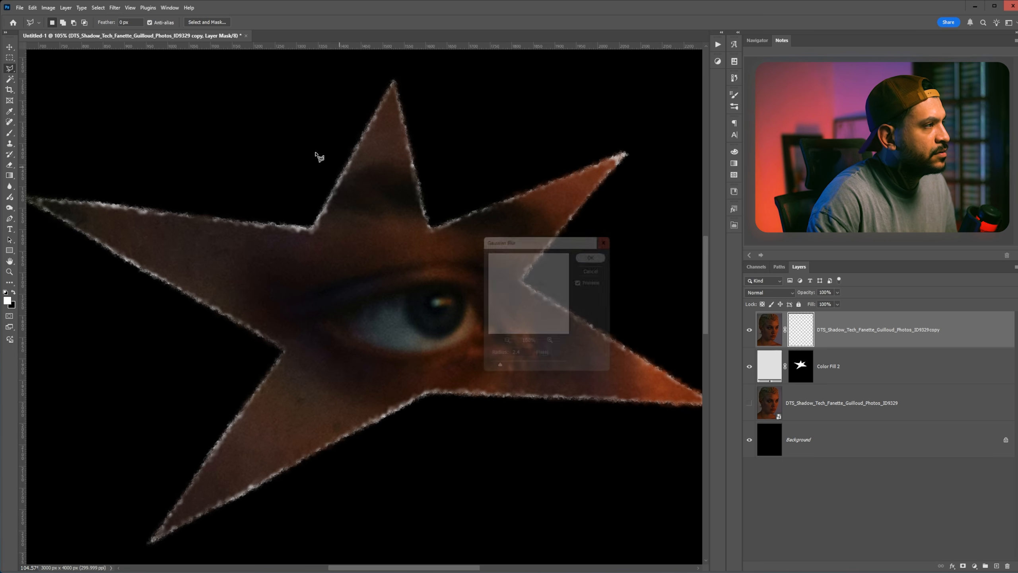
Crystallize the portrait copy's mask again with a smaller cell size of 7
click(114, 7)
click(233, 160)
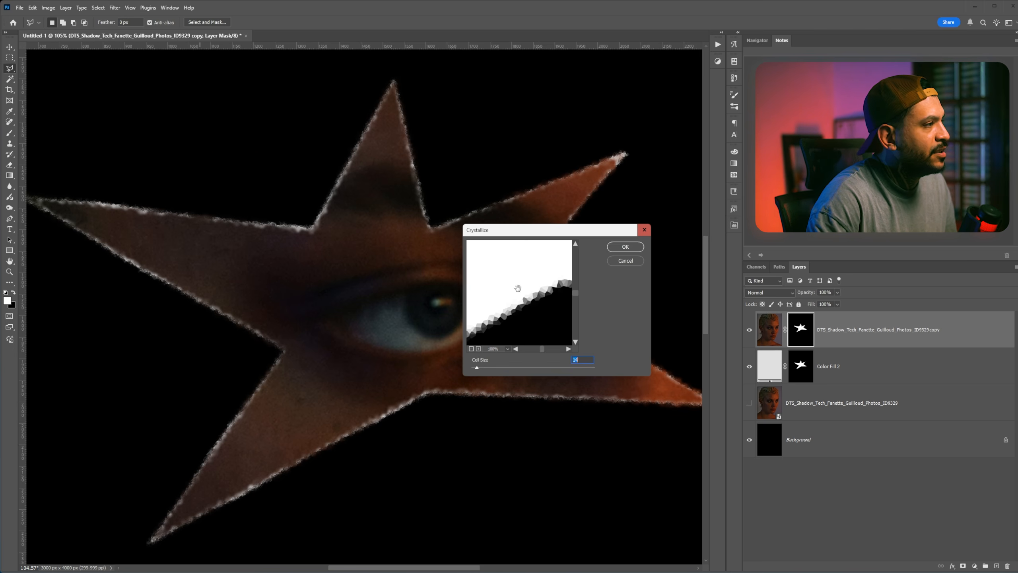
drag(475, 369, 474, 367)
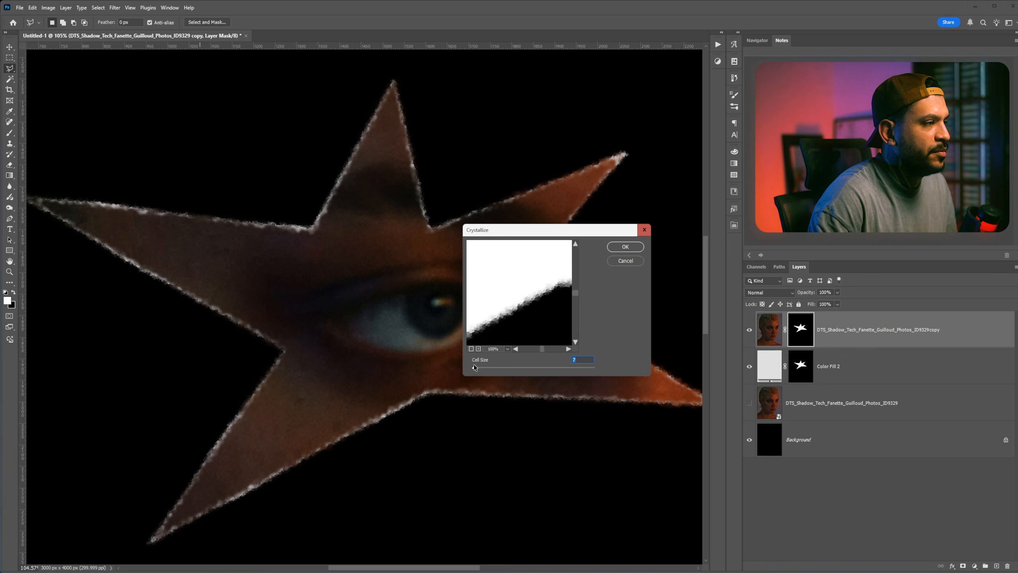
click(624, 247)
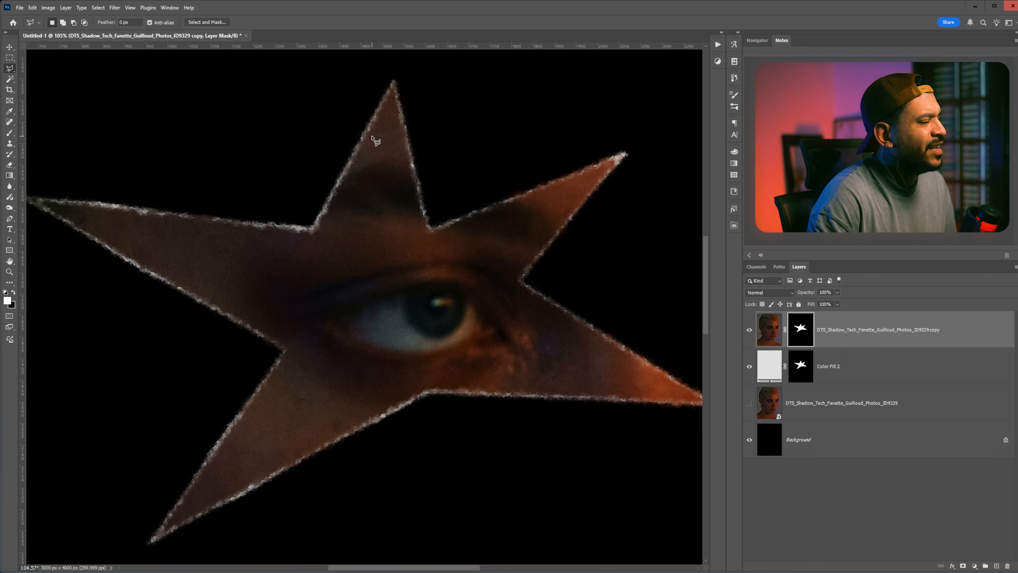
Add 15% noise with uniform distribution to the portrait copy's layer mask
click(115, 7)
mouse_move(130, 147)
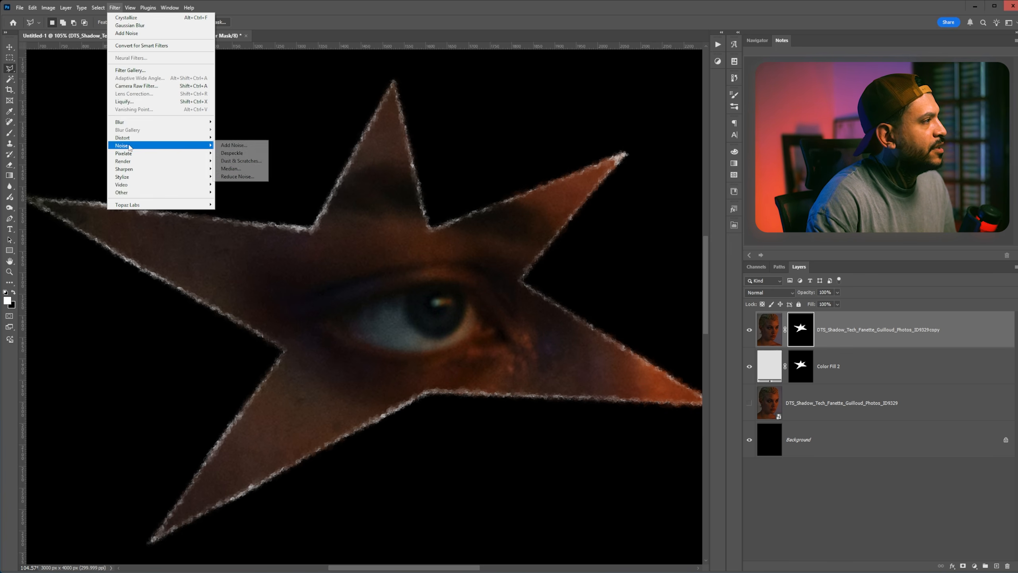
click(235, 145)
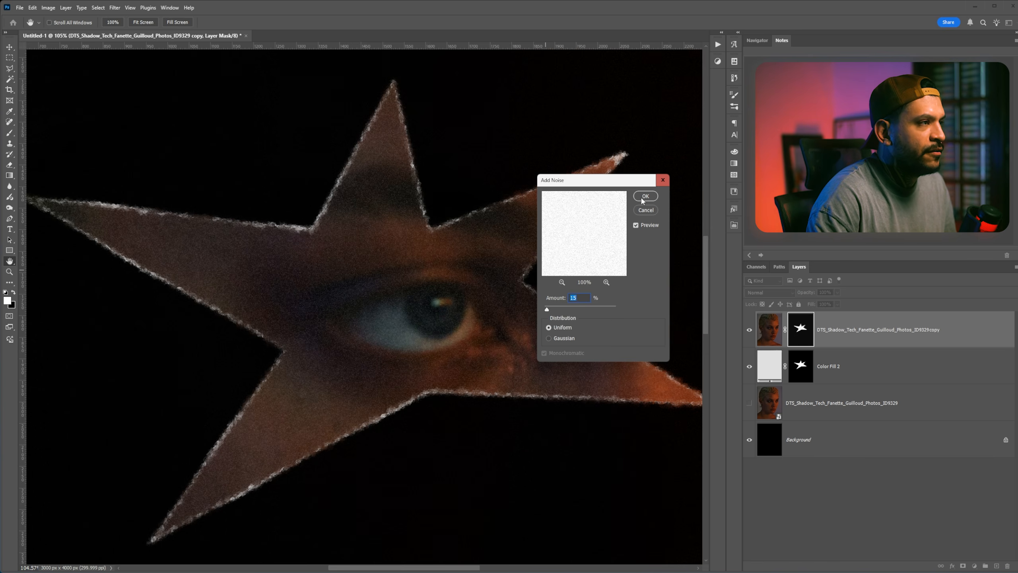
click(644, 197)
key(l)
scroll(453, 272, up, 2)
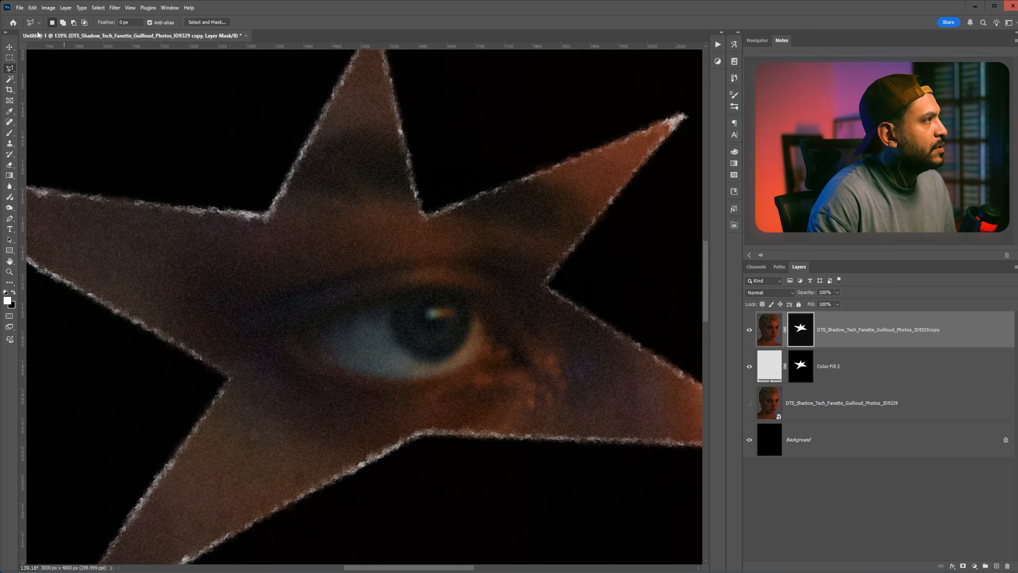
Sharpen the torn edge of the portrait copy's mask with Levels, setting the input levels to 88, 2.12 and 177
click(48, 8)
mouse_move(69, 33)
click(145, 44)
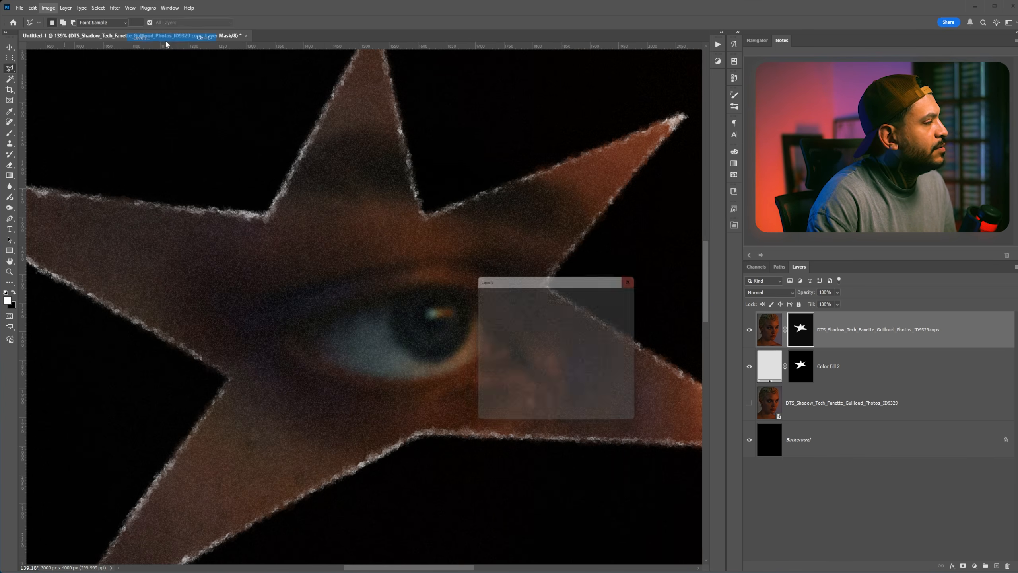
scroll(416, 264, up, 2)
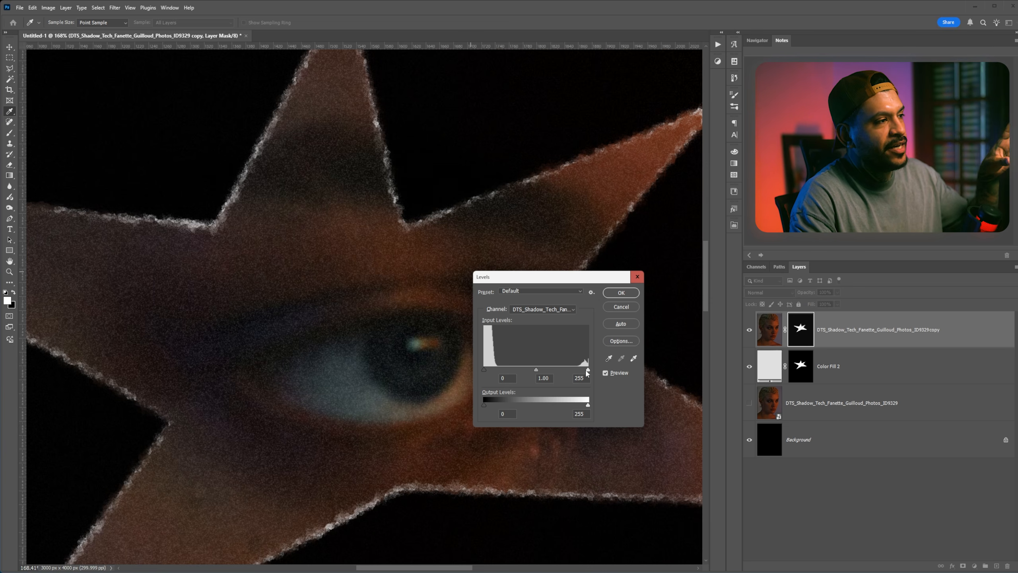
drag(587, 370, 572, 370)
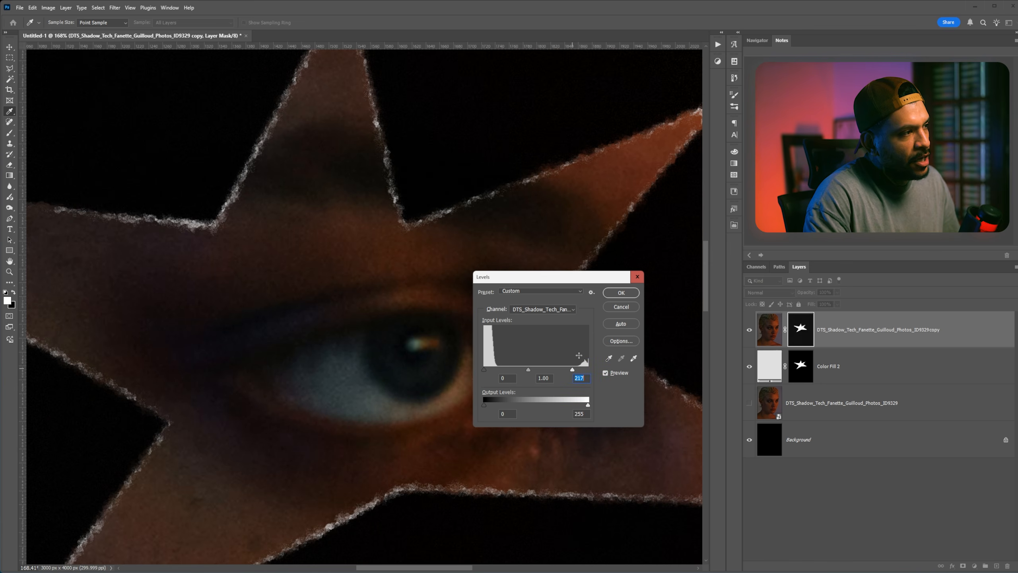
drag(485, 370, 505, 370)
mouse_move(539, 369)
mouse_down()
mouse_move(583, 370)
mouse_move(547, 371)
mouse_move(559, 373)
mouse_up()
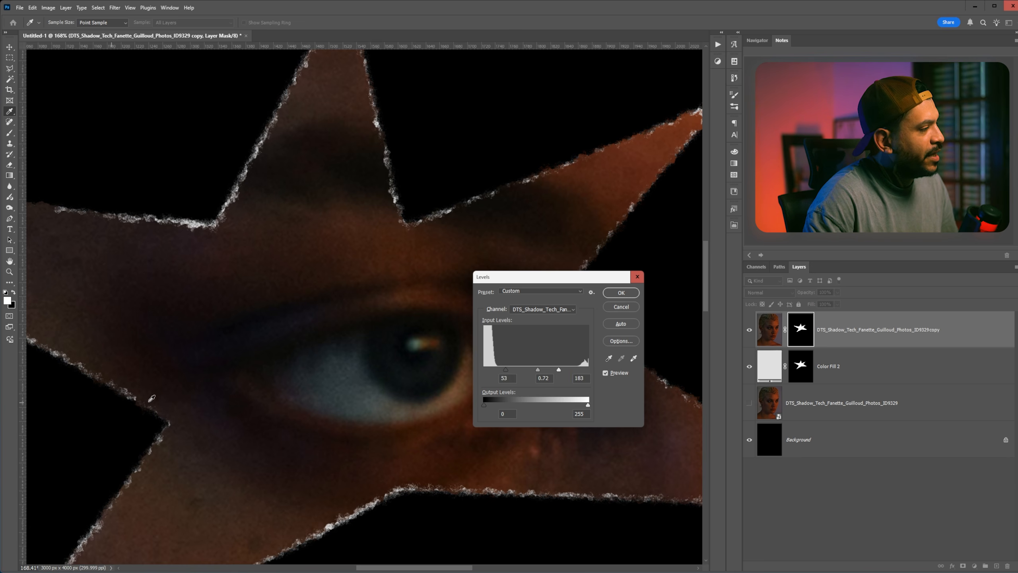
scroll(151, 398, down, 5)
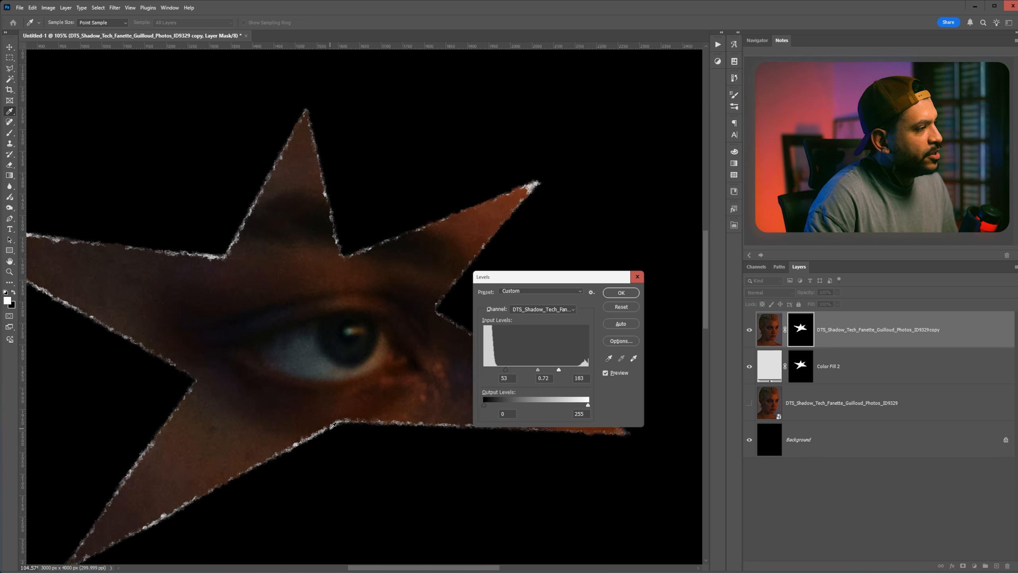
scroll(332, 425, up, 3)
mouse_move(559, 370)
mouse_down()
mouse_move(574, 370)
mouse_move(499, 371)
mouse_move(556, 370)
mouse_up()
scroll(365, 385, down, 4)
scroll(365, 384, up, 1)
scroll(365, 384, down, 1)
scroll(366, 384, up, 3)
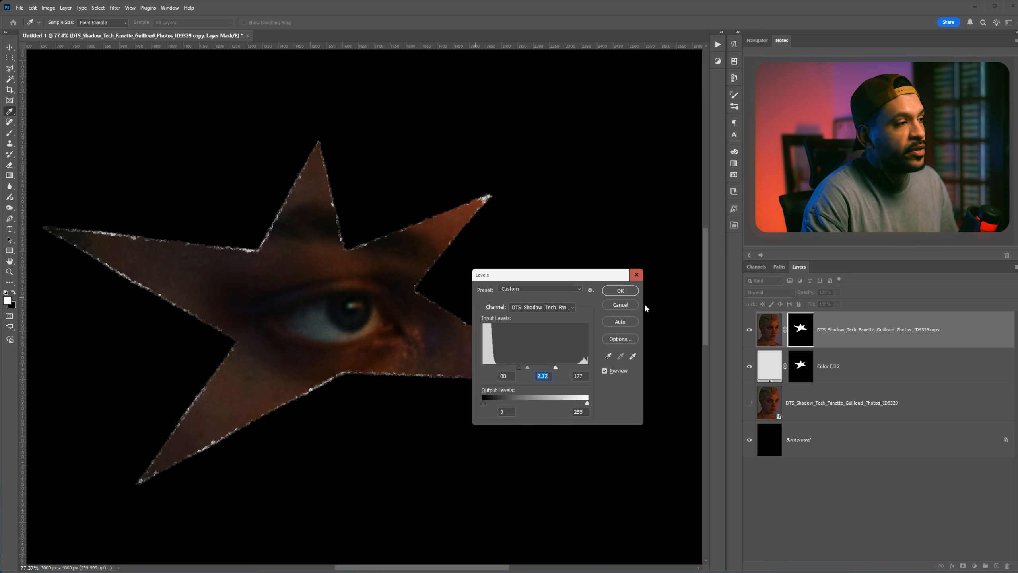
key(Return)
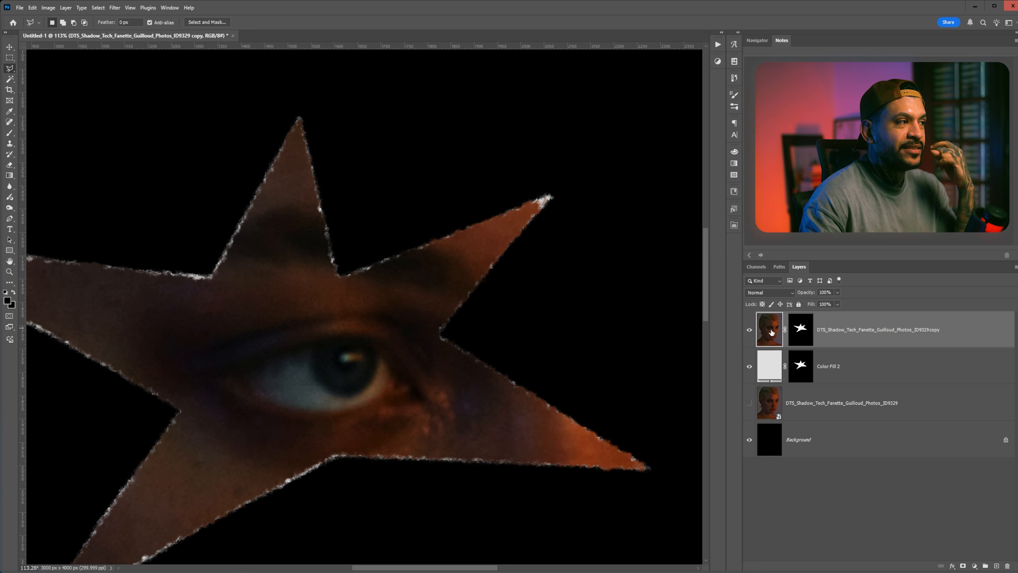
Target the portrait copy's image instead of its mask and soften it with a Gaussian Blur of 1.0 pixel radius
key(ctrl+backslash)
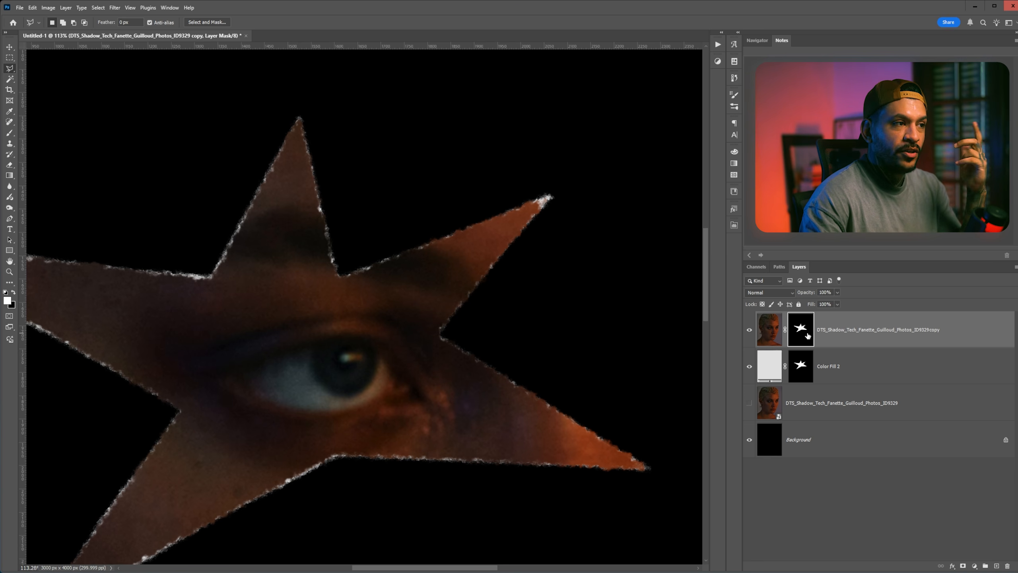
key(x)
click(772, 337)
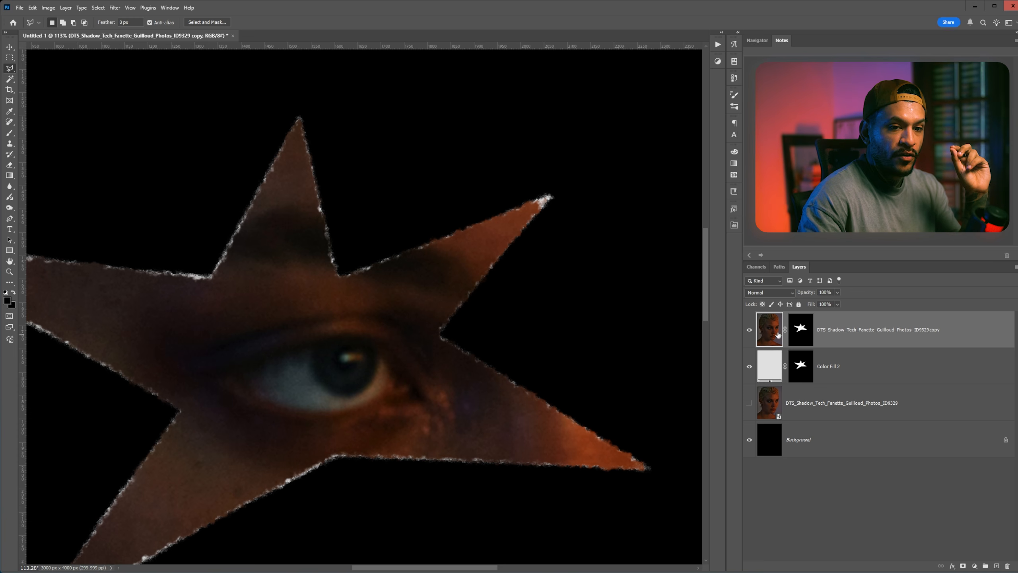
scroll(633, 334, down, 1)
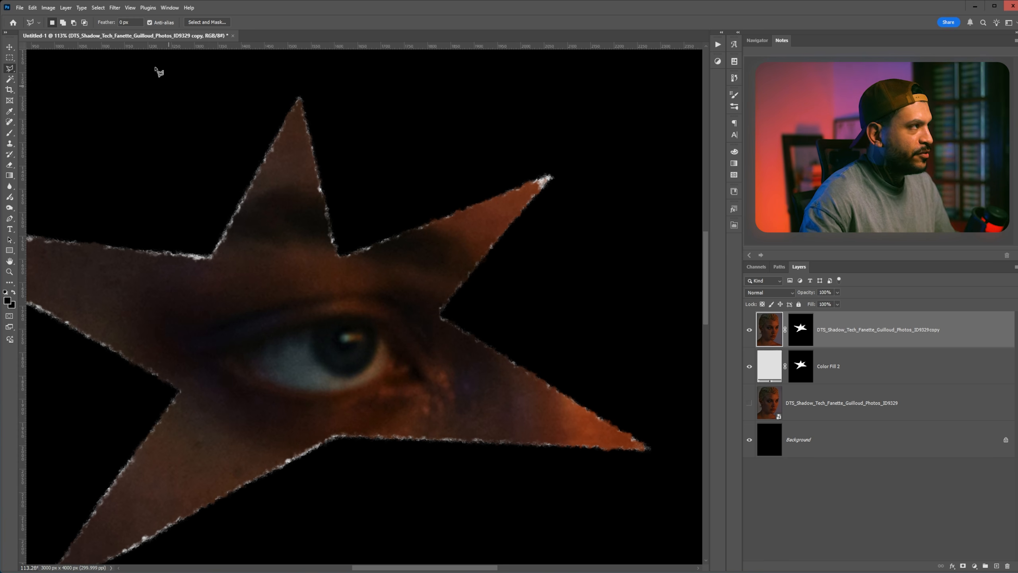
click(115, 7)
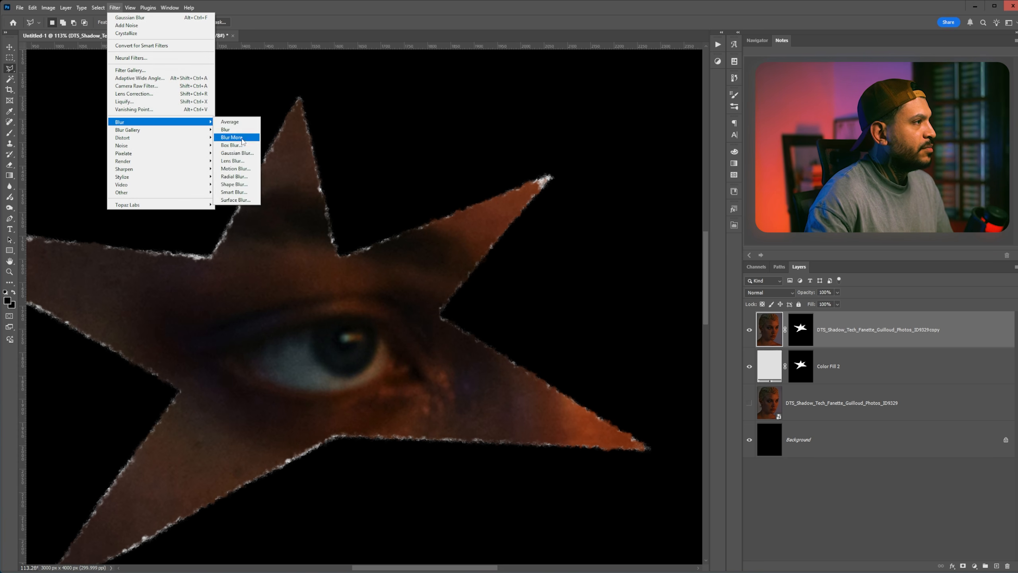
click(237, 152)
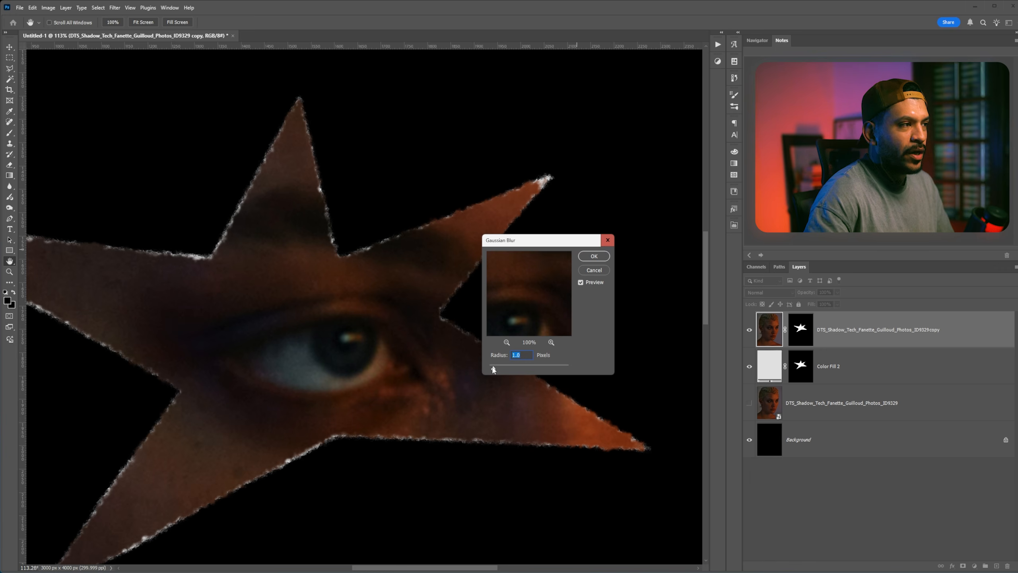
key(Return)
scroll(358, 319, down, 2)
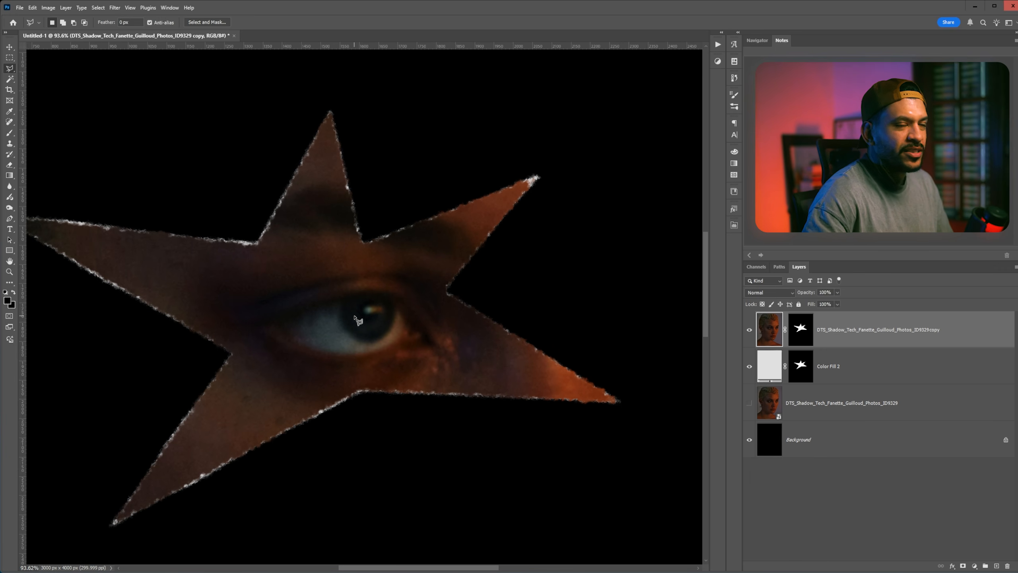
Show the original portrait layer beneath the star cut-out
click(751, 404)
scroll(623, 382, down, 3)
scroll(493, 362, up, 2)
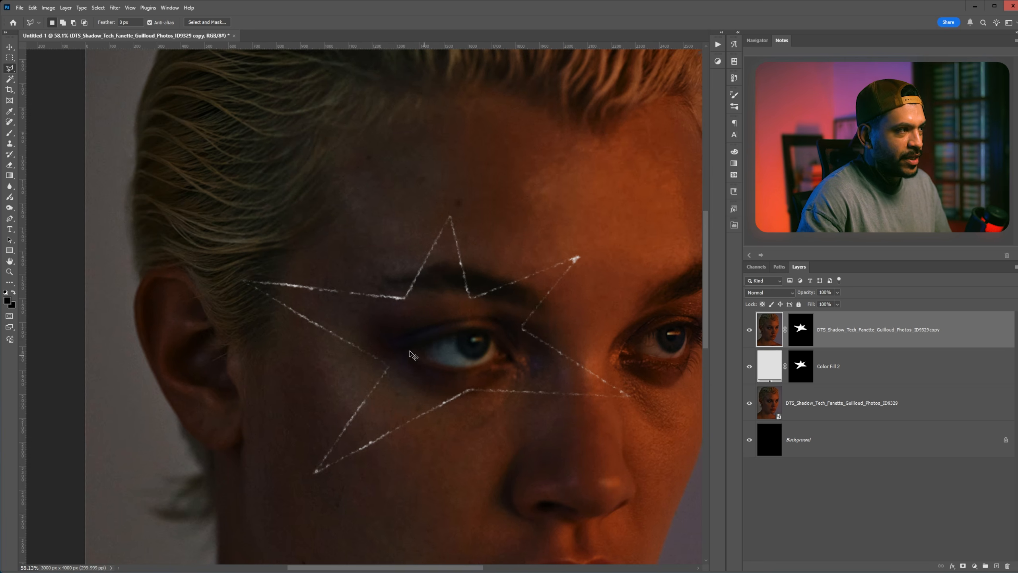
scroll(511, 361, up, 3)
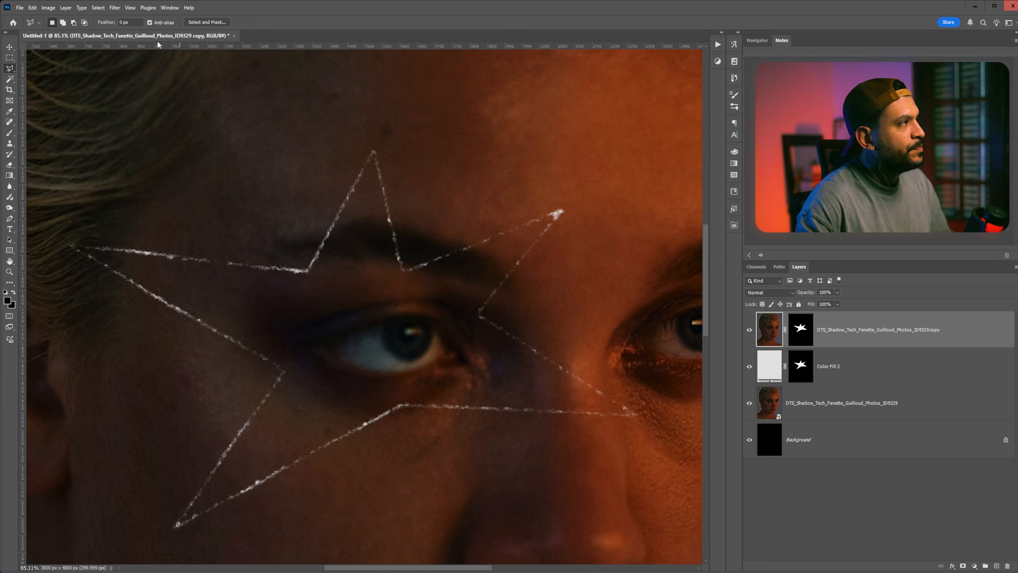
Brighten the portrait copy's image with Curves, raising the midtones and adding a shadow point at input 43, output 50
click(47, 8)
mouse_move(60, 30)
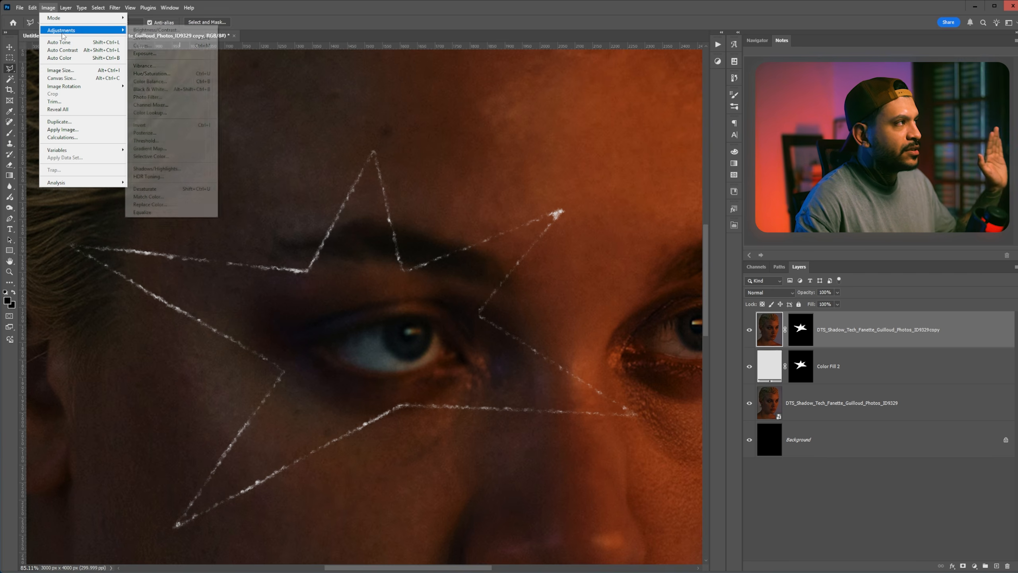
click(48, 7)
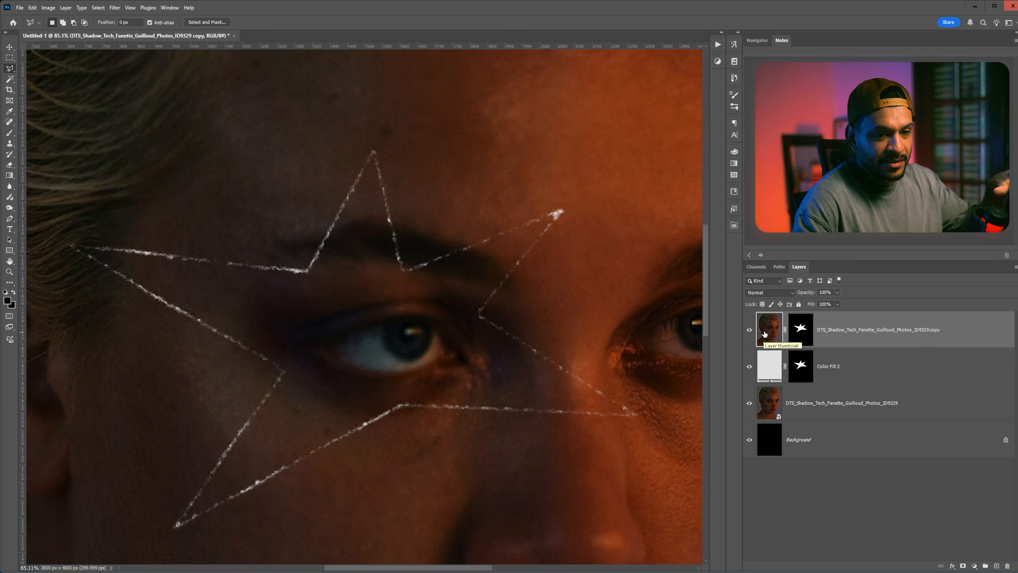
click(48, 8)
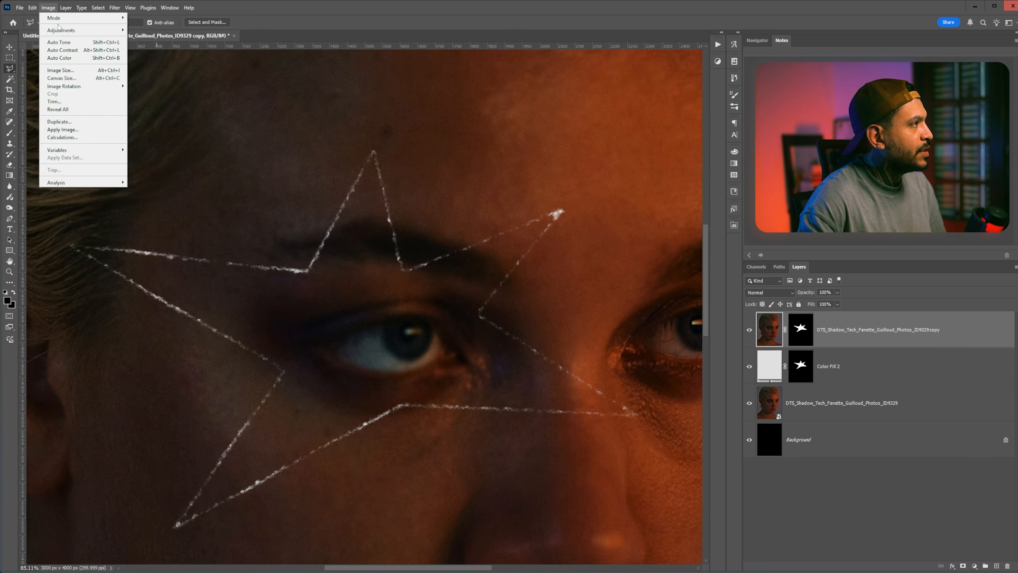
mouse_move(64, 29)
click(144, 48)
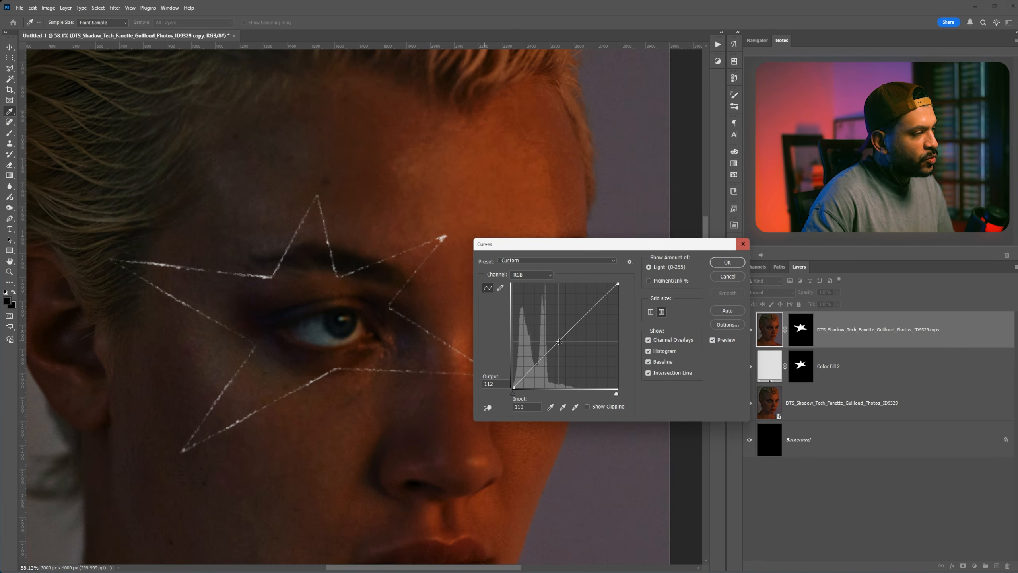
click(557, 339)
click(546, 353)
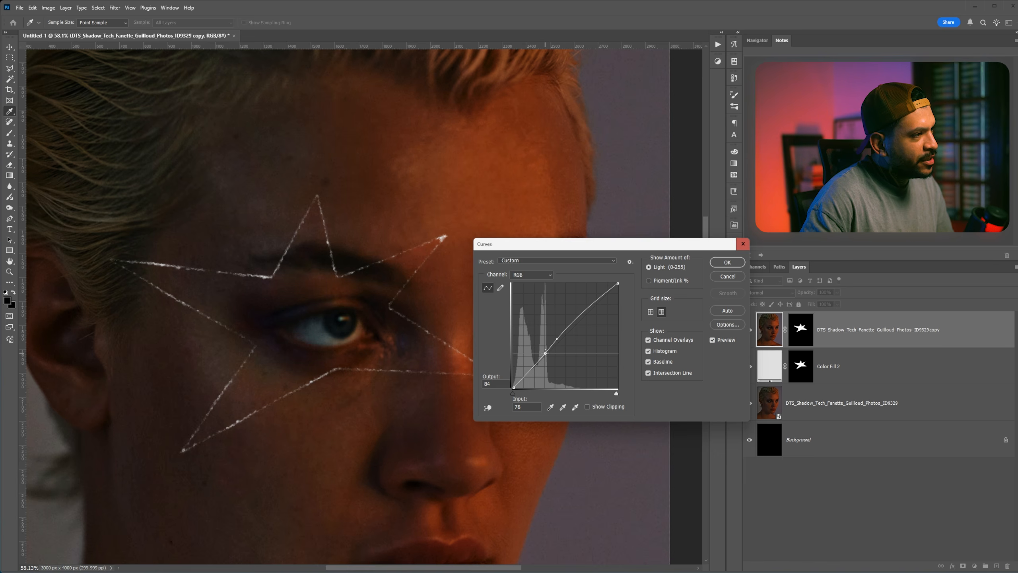
click(533, 367)
drag(533, 366, 531, 366)
Lower the shadow point of the curve to input 51, output 49 and apply the Curves adjustment
scroll(365, 334, up, 2)
scroll(366, 334, down, 1)
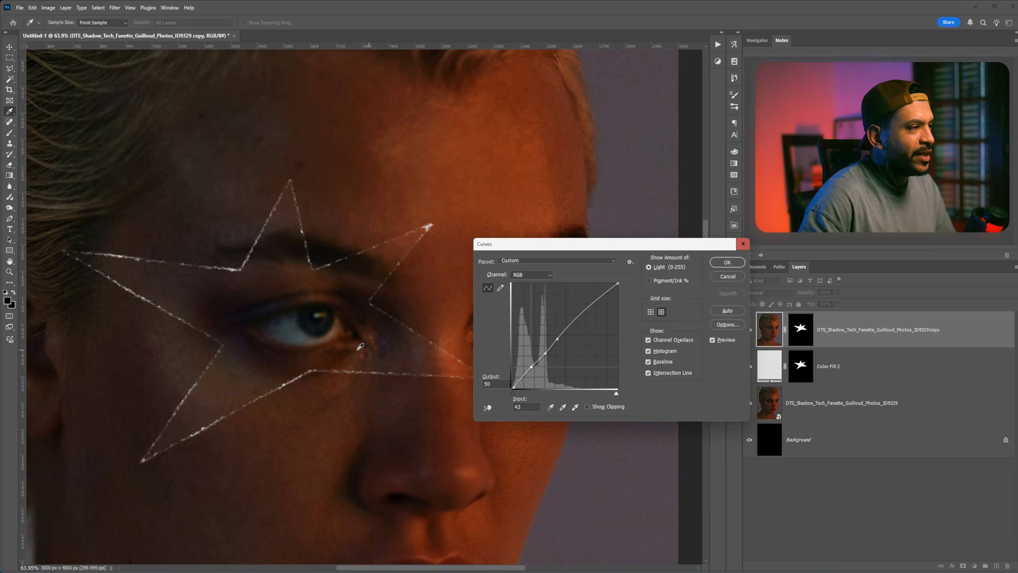
scroll(361, 343, down, 2)
scroll(360, 343, up, 1)
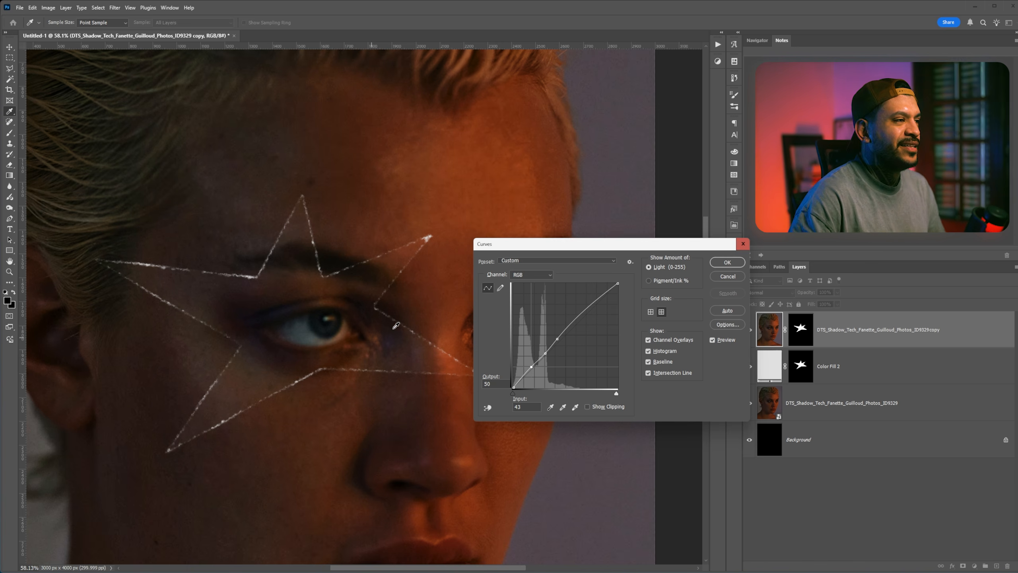
drag(530, 366, 535, 367)
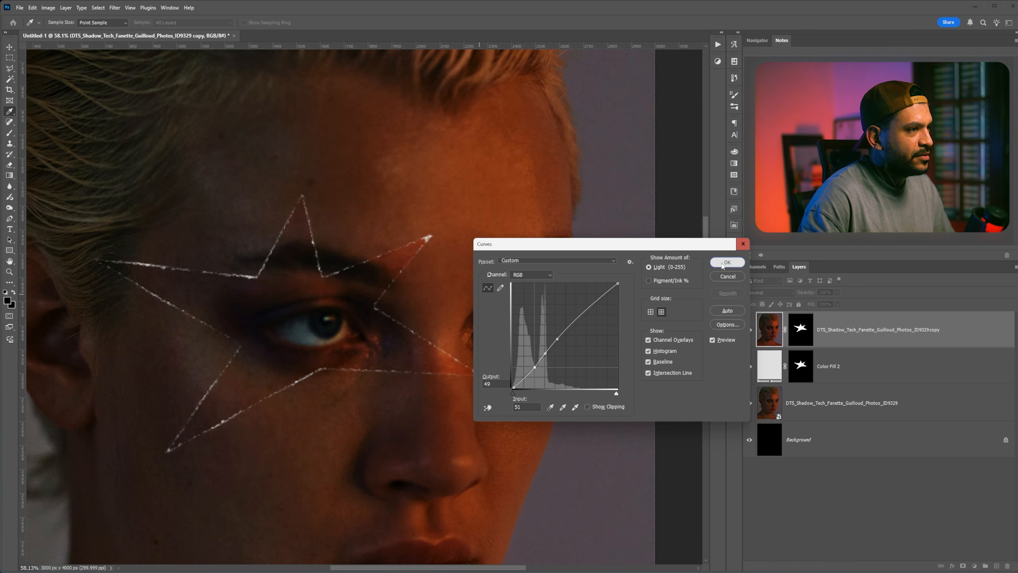
click(727, 262)
scroll(413, 316, down, 6)
key(l)
scroll(412, 316, up, 5)
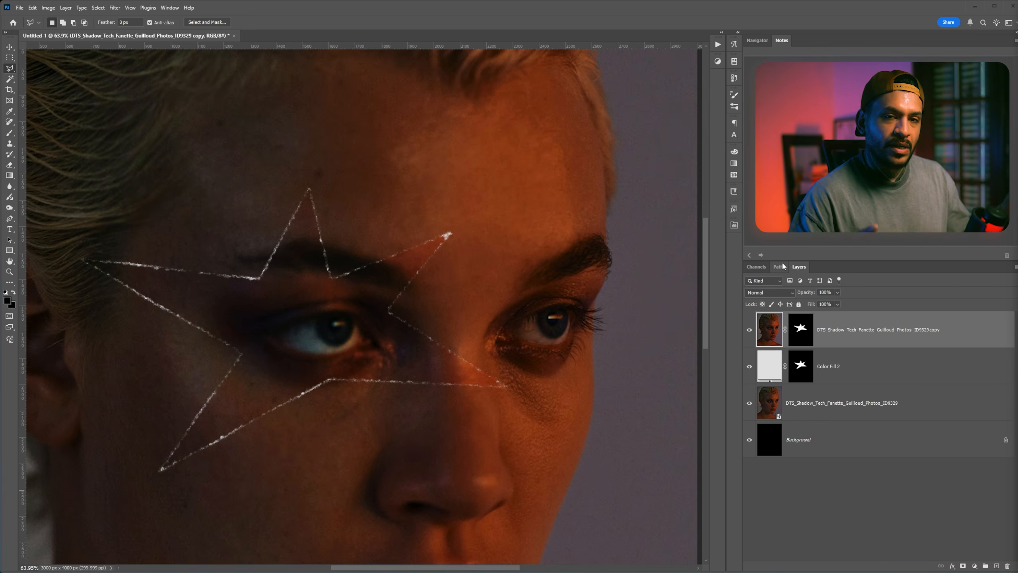
Switch to the TRANSPARENT PNG folder and place paper texture T96 into the document above the portrait copy
key(alt+Tab)
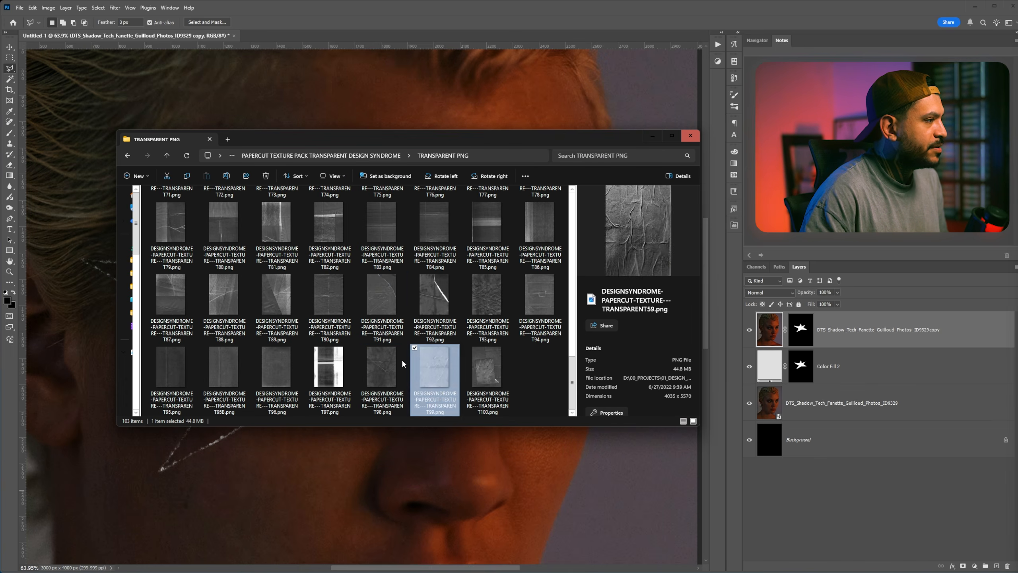
click(291, 369)
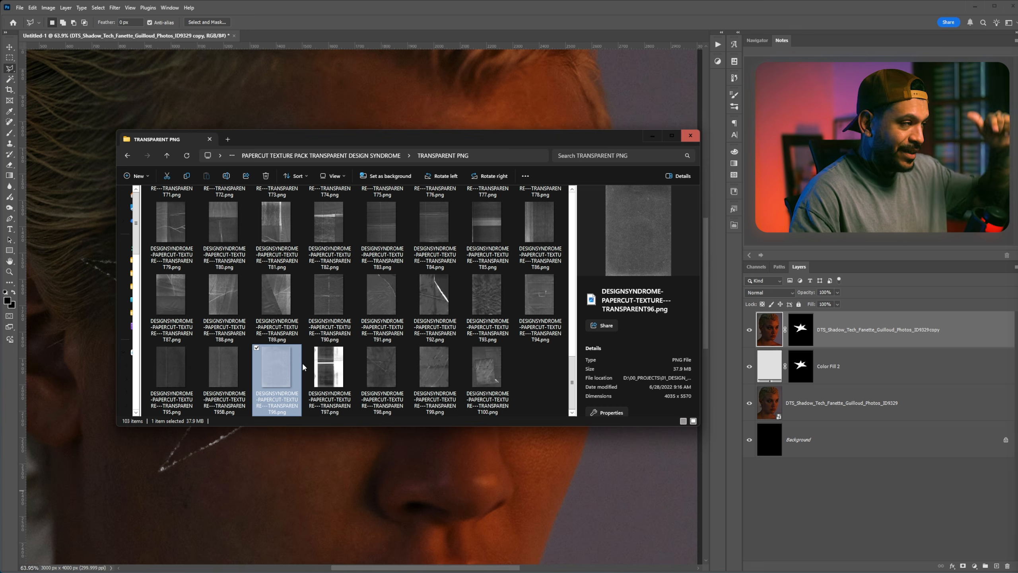
drag(281, 373, 361, 188)
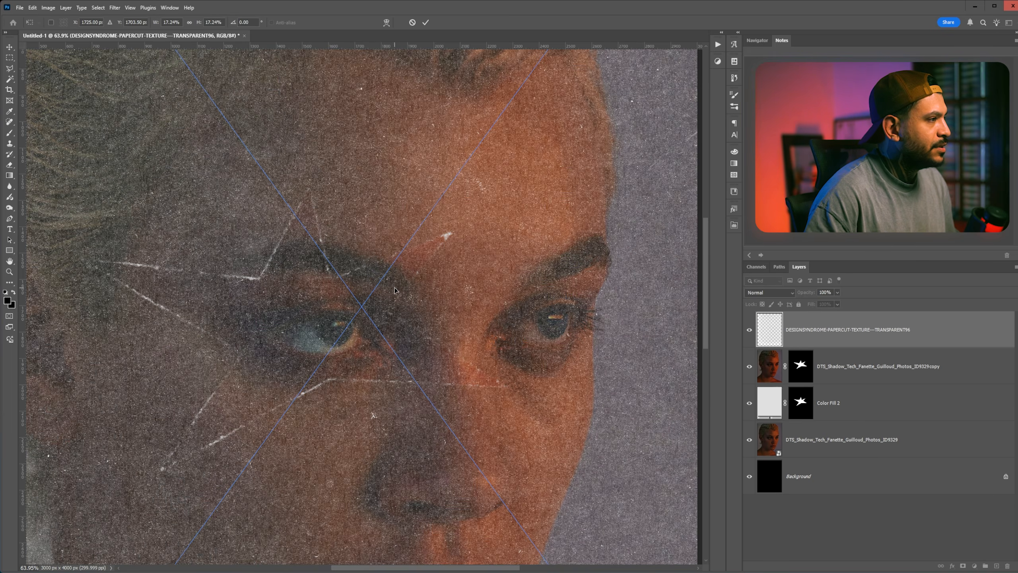
scroll(396, 289, down, 3)
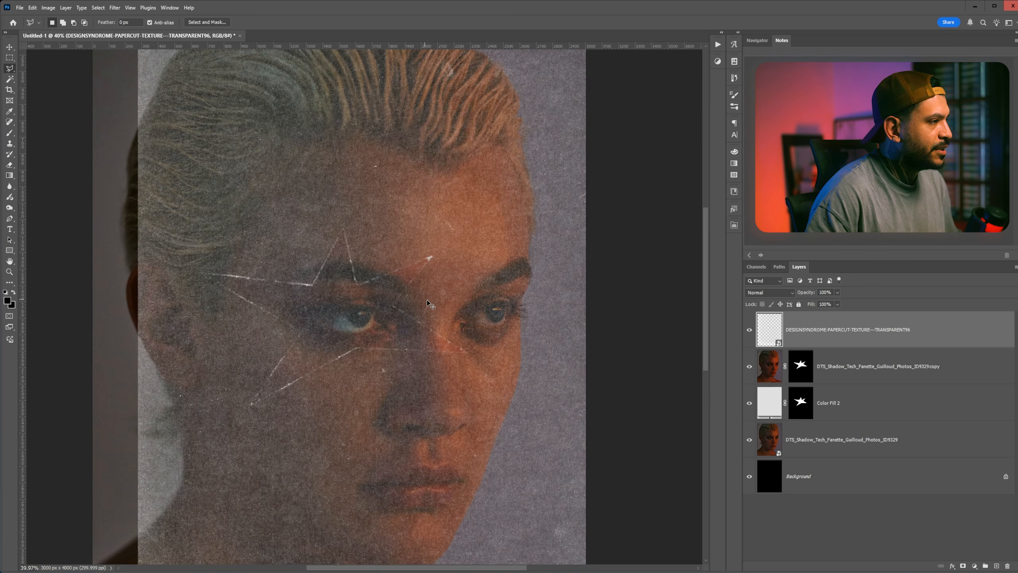
Scale the placed paper texture down and position it so it covers the star cut-out around the eye
drag(442, 304, 409, 311)
mouse_move(587, 307)
mouse_down()
mouse_move(503, 315)
mouse_move(465, 333)
mouse_up()
key(Return)
key(l)
scroll(383, 321, up, 3)
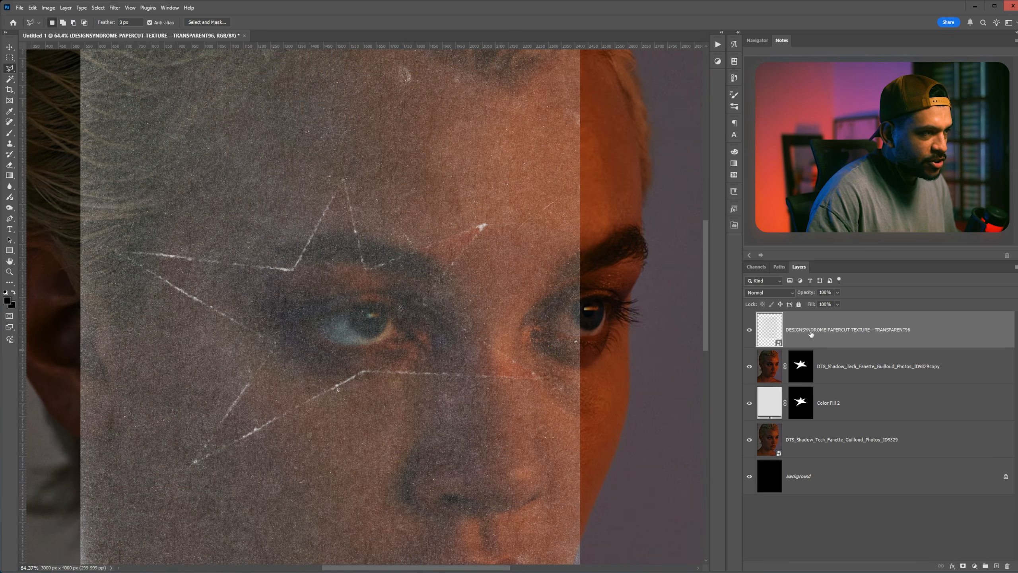
Clip the paper texture layer to the star-masked portrait copy, keeping its fill at 100%
right_click(810, 334)
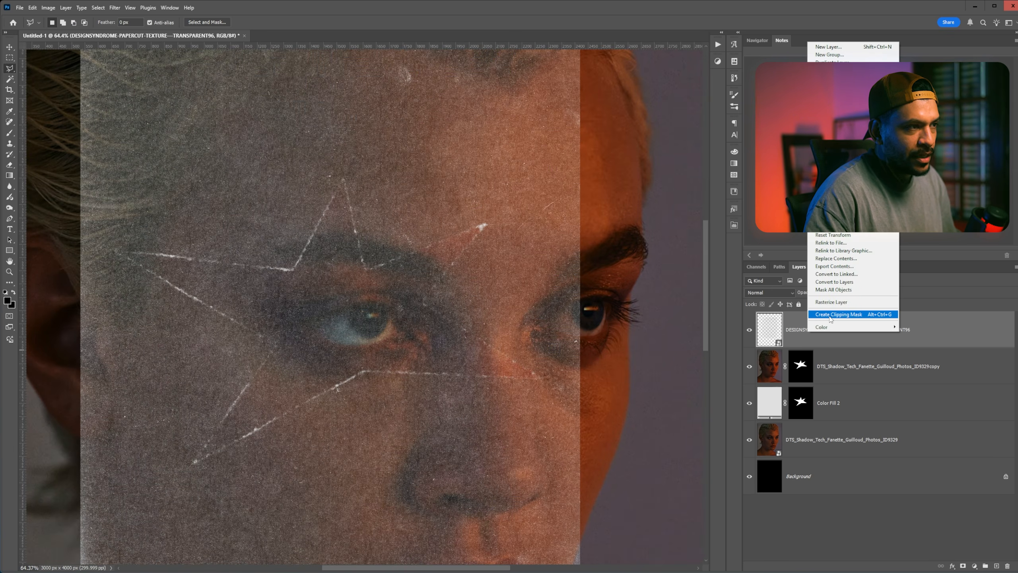
click(830, 315)
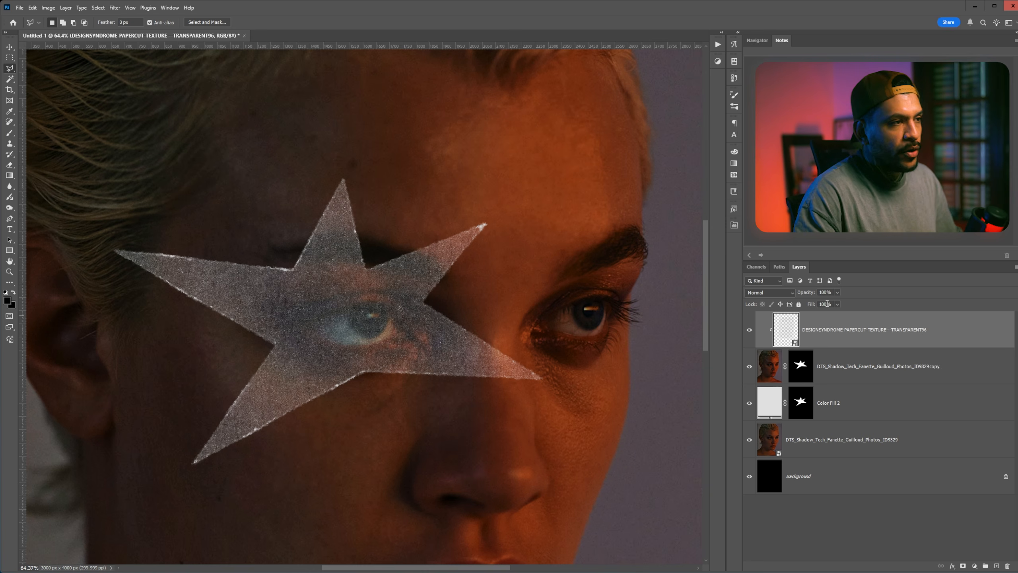
click(837, 304)
click(869, 327)
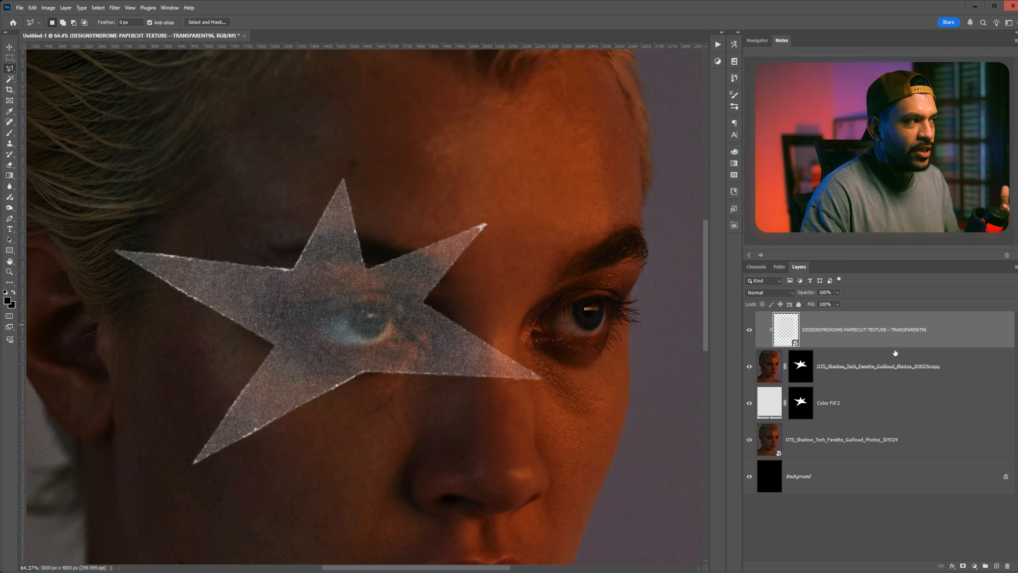
Blend the paper texture into the portrait with Blend If, splitting the underlying layer's shadows to 0/43 and its highlights to 70/186
click(953, 566)
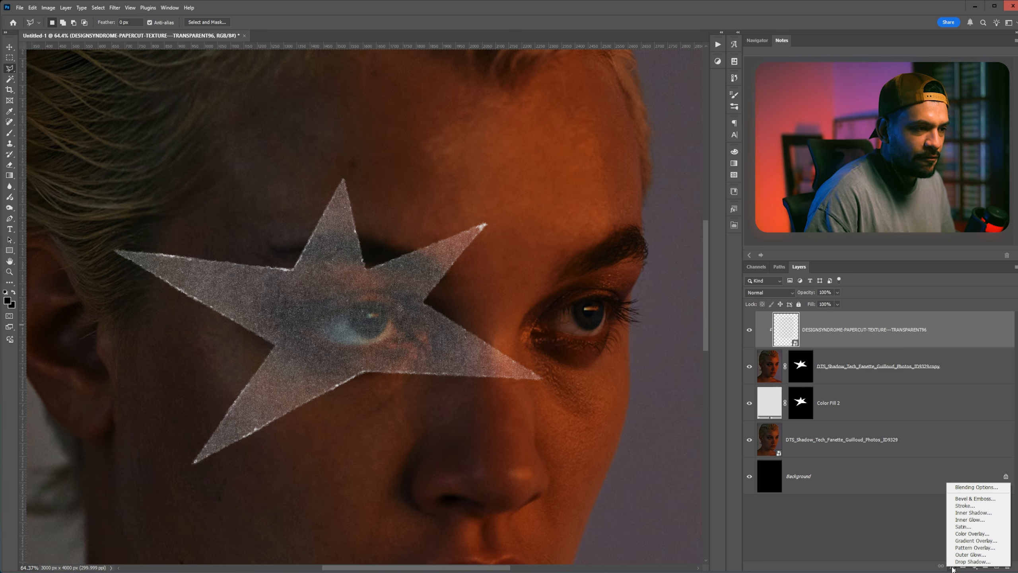
click(999, 486)
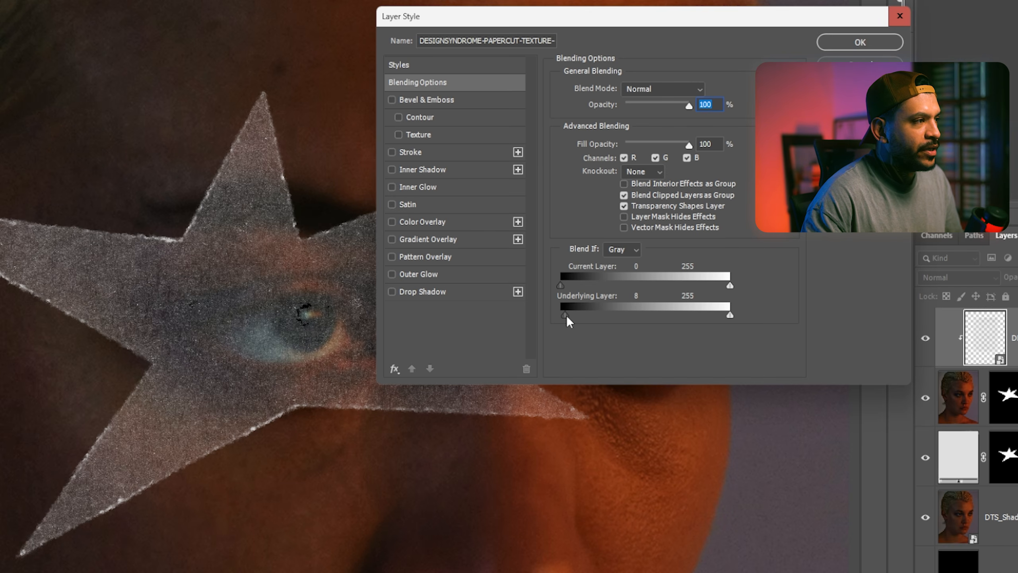
mouse_move(567, 317)
mouse_down()
mouse_move(584, 320)
mouse_move(566, 321)
mouse_up()
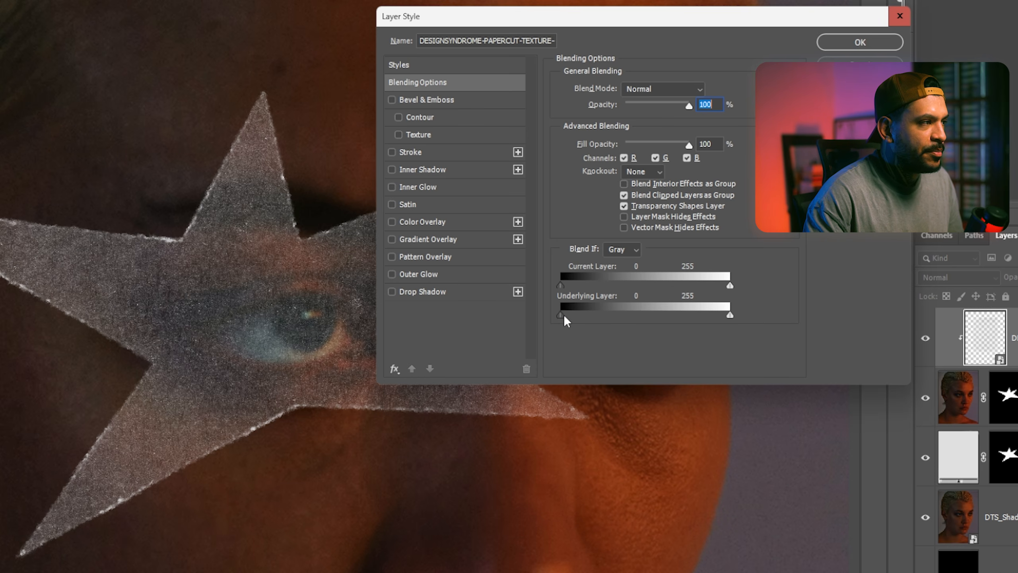
drag(565, 321, 592, 321)
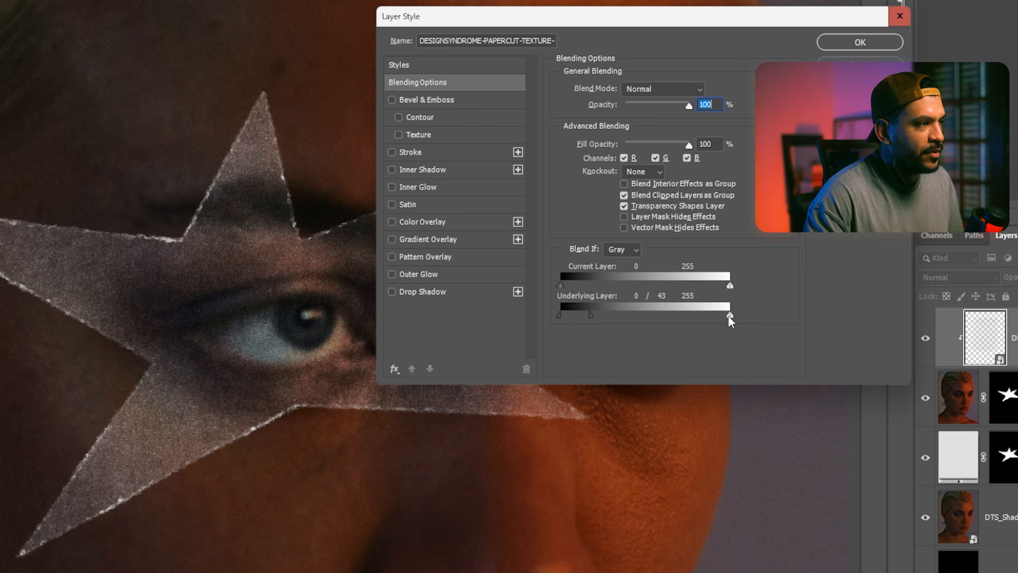
drag(729, 319, 561, 320)
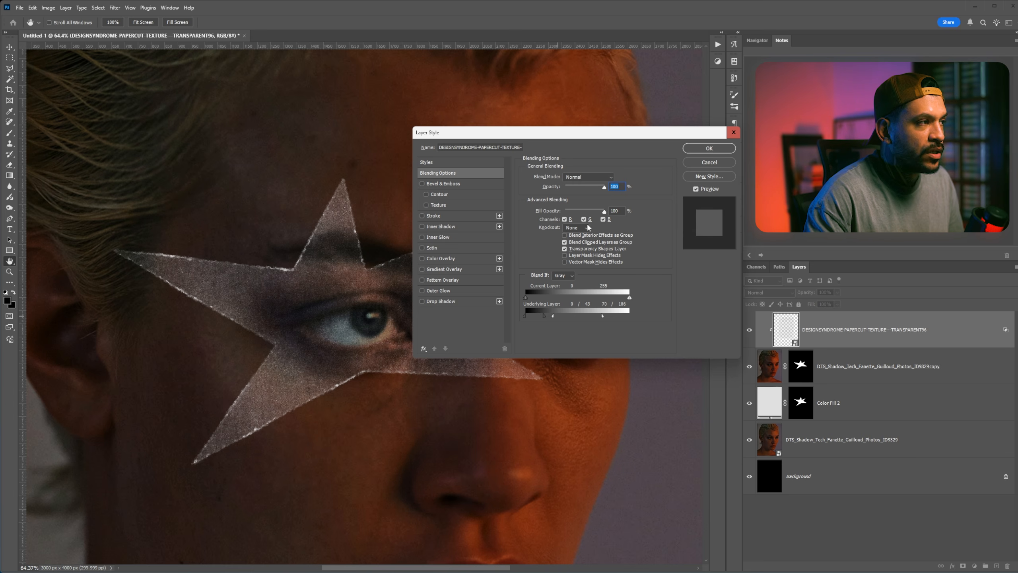
Lower the paper texture's fill opacity to 54% and apply the blending options
drag(605, 211, 583, 212)
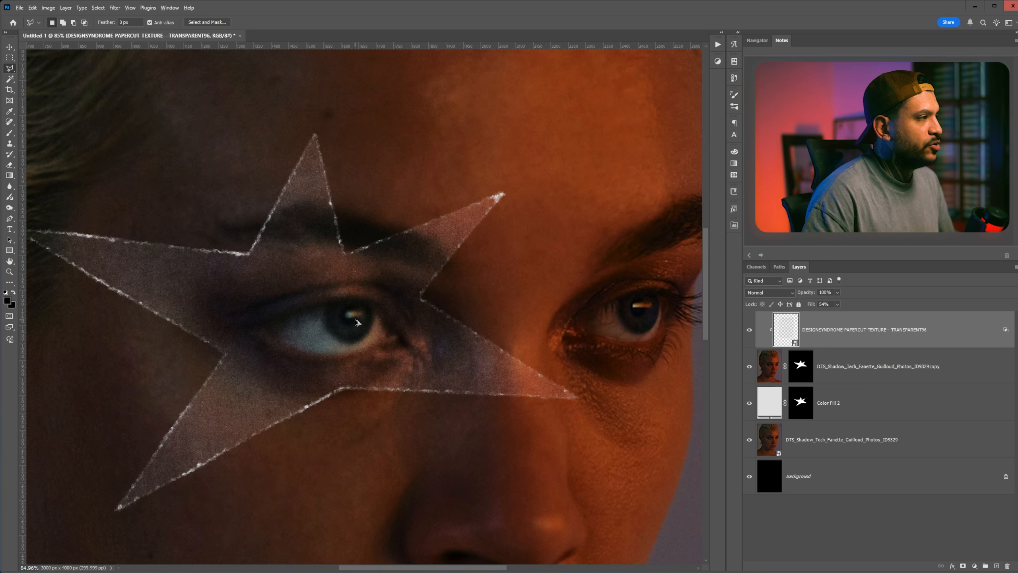
scroll(353, 317, down, 2)
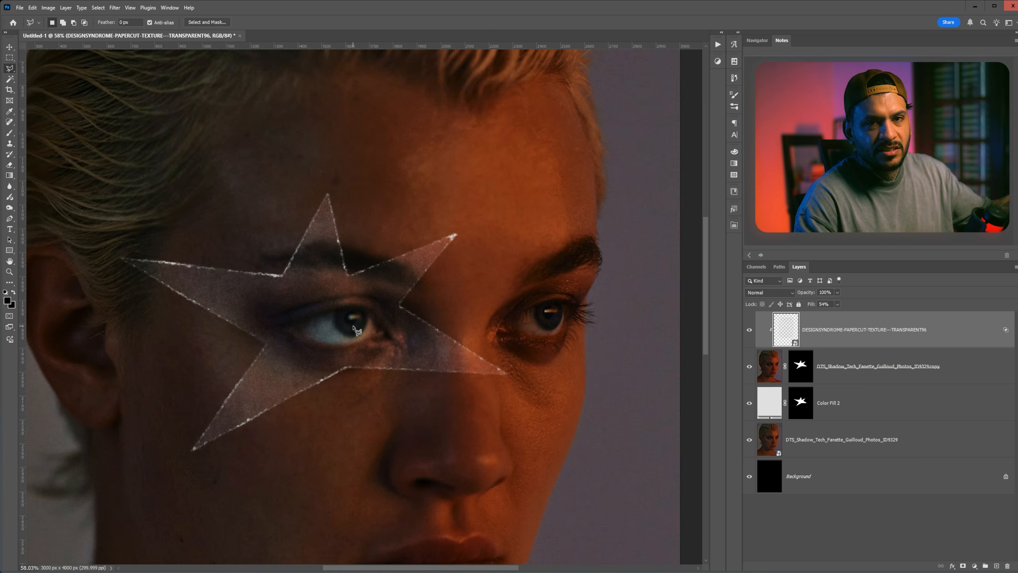
scroll(315, 332, down, 1)
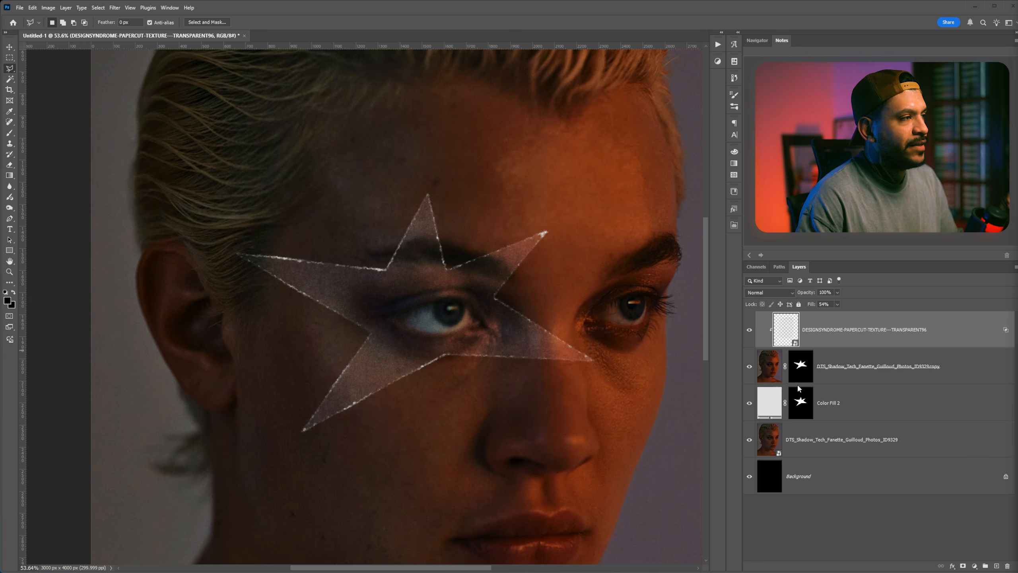
Add a black Inner Glow in Linear Burn mode to the star-masked portrait copy and set the glow's opacity to 15%
click(772, 367)
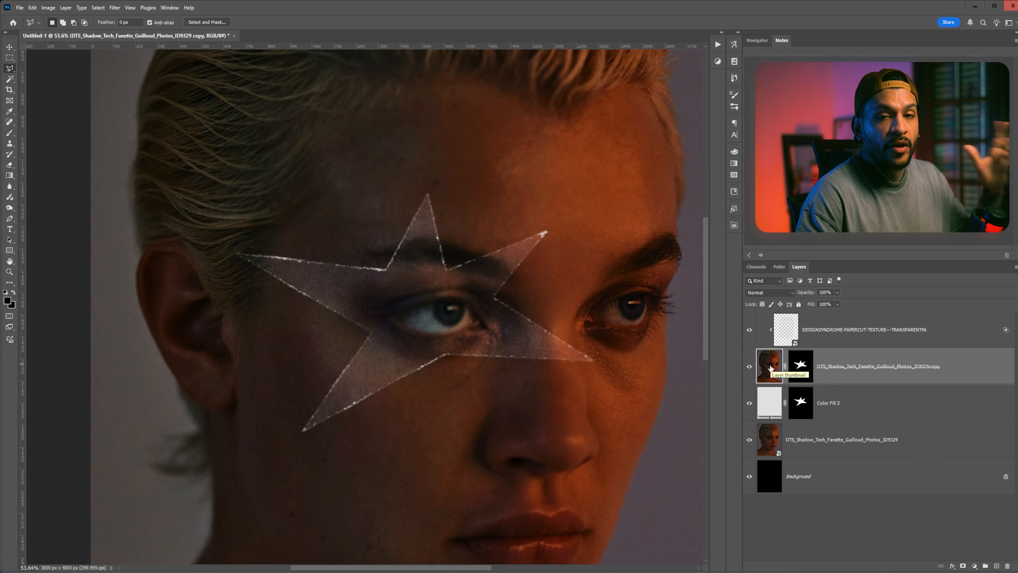
click(953, 566)
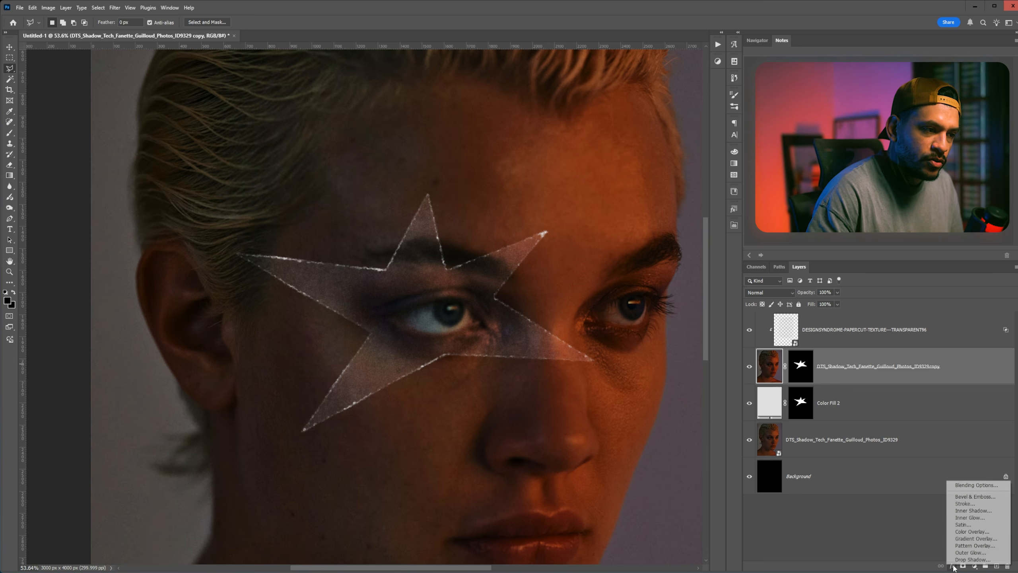
click(965, 518)
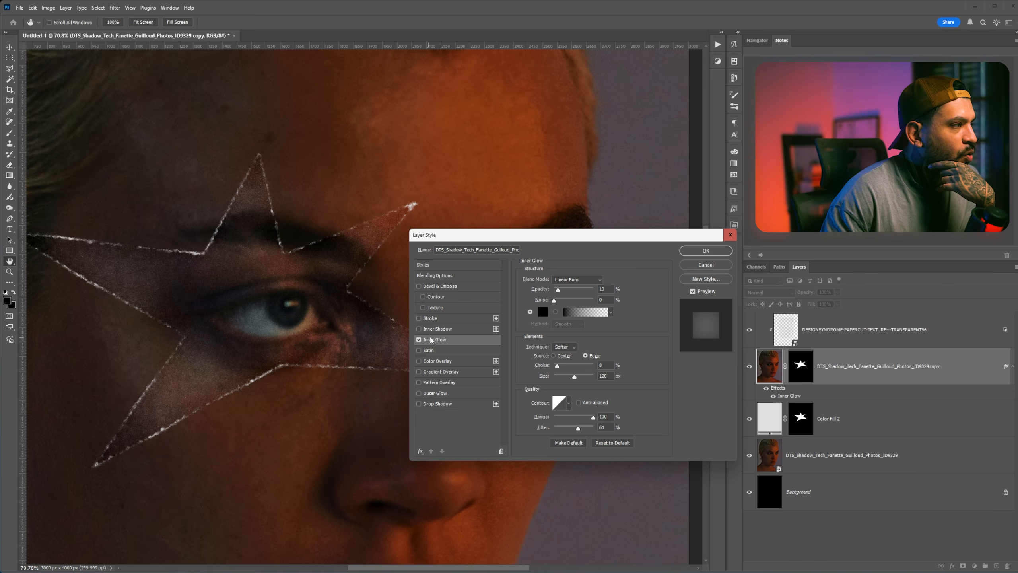
click(575, 280)
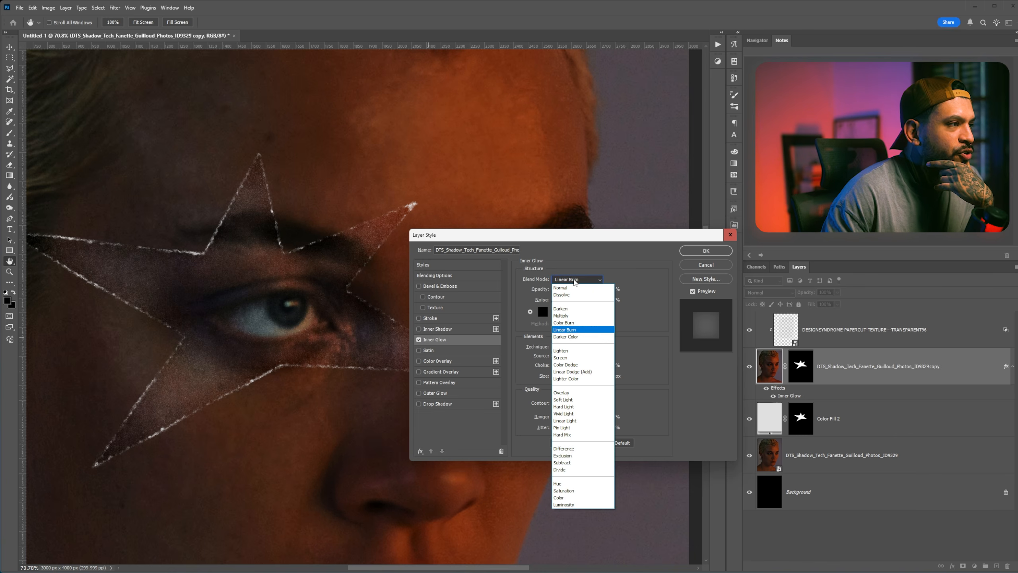
click(569, 331)
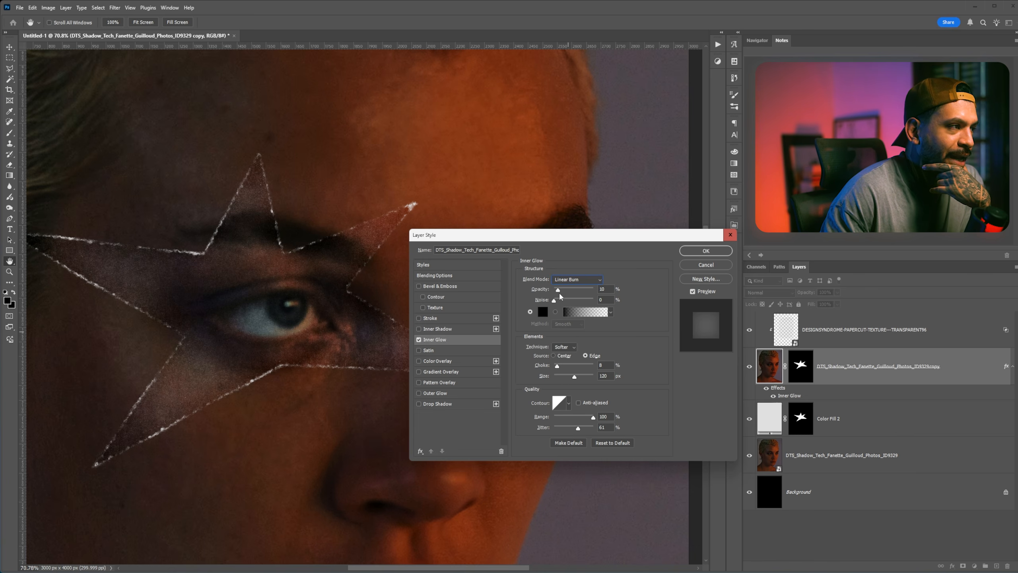
drag(559, 290, 557, 294)
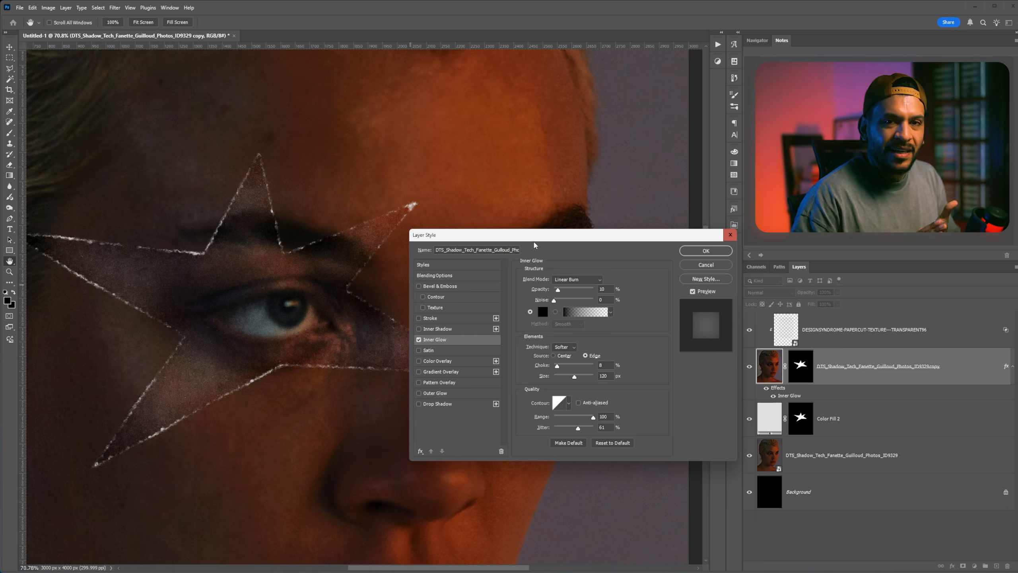
drag(534, 245, 569, 244)
scroll(289, 309, down, 3)
drag(288, 308, 314, 310)
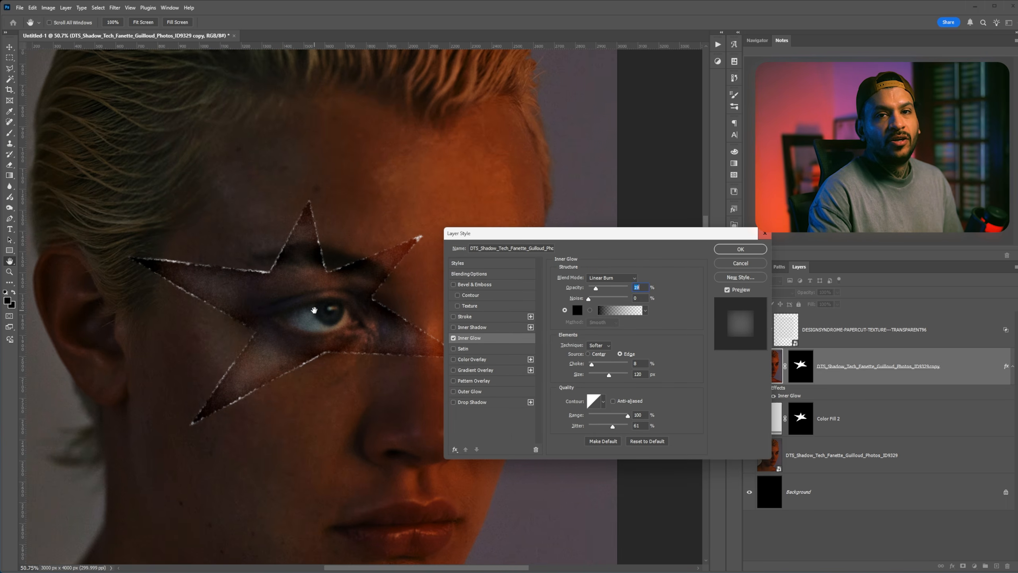
scroll(362, 314, up, 3)
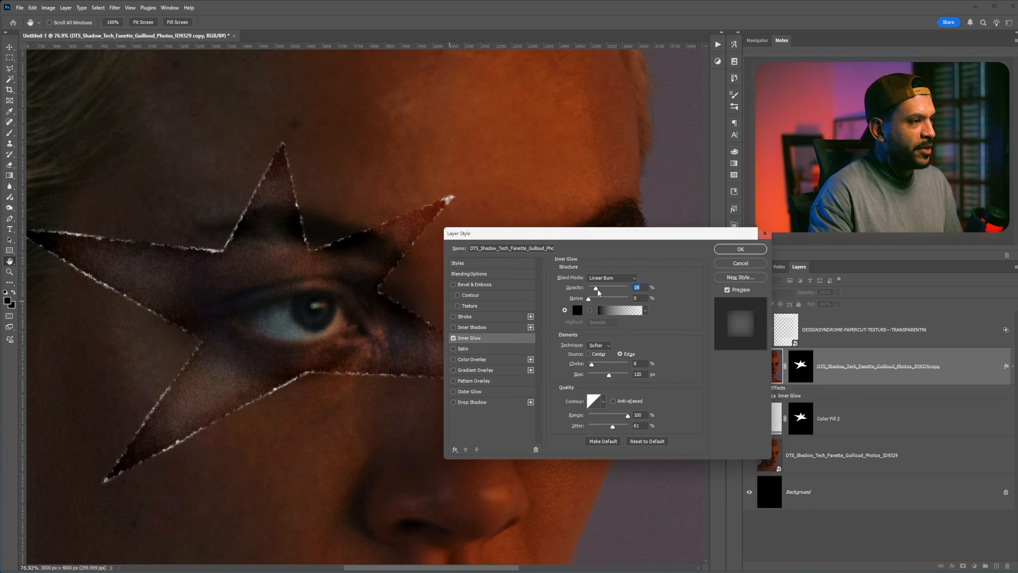
drag(597, 291, 597, 291)
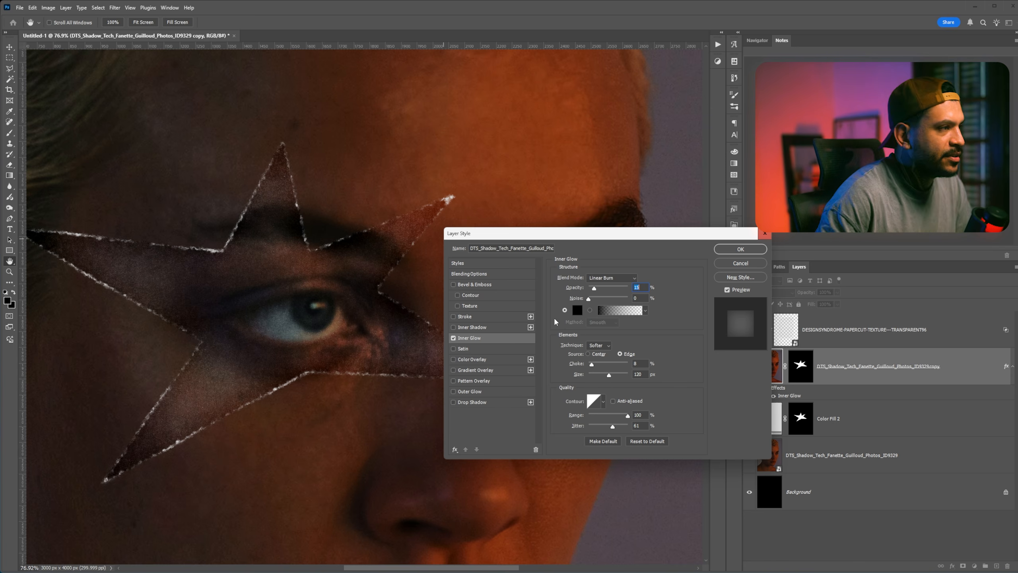
Try the Inner Glow with its source at Center and 7% opacity, and return the source to Edge
click(589, 354)
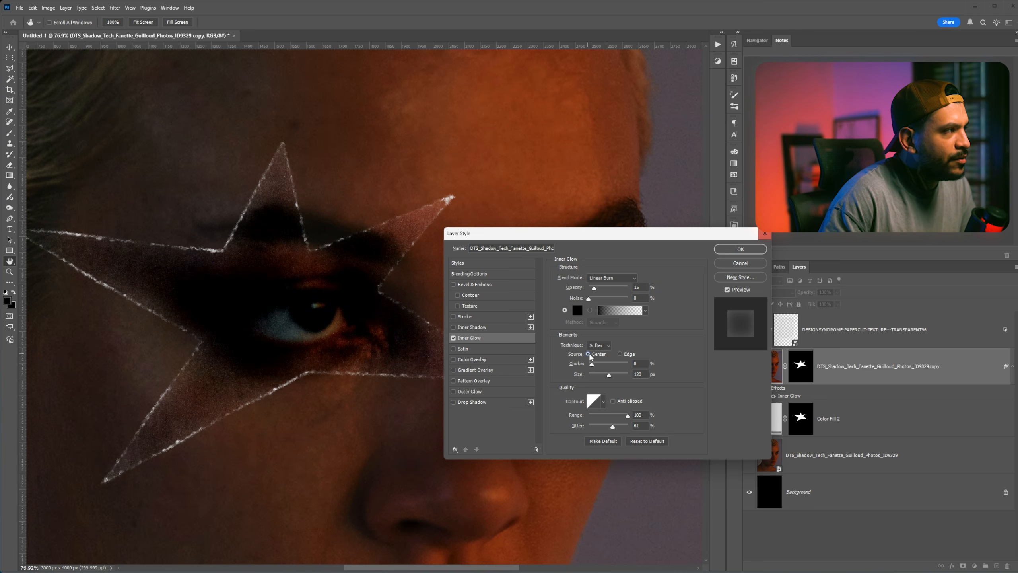
click(621, 354)
click(595, 355)
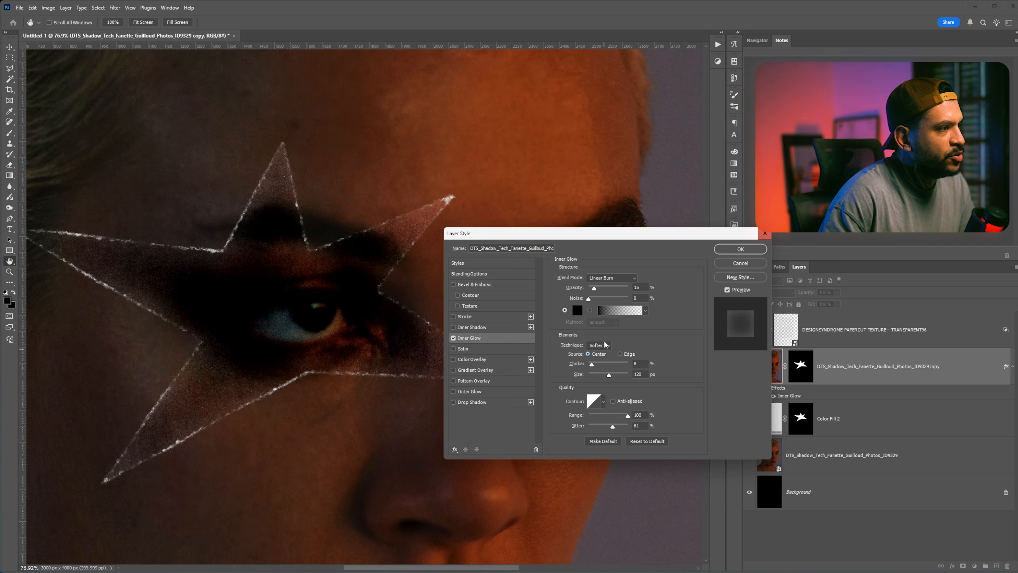
drag(595, 291, 593, 292)
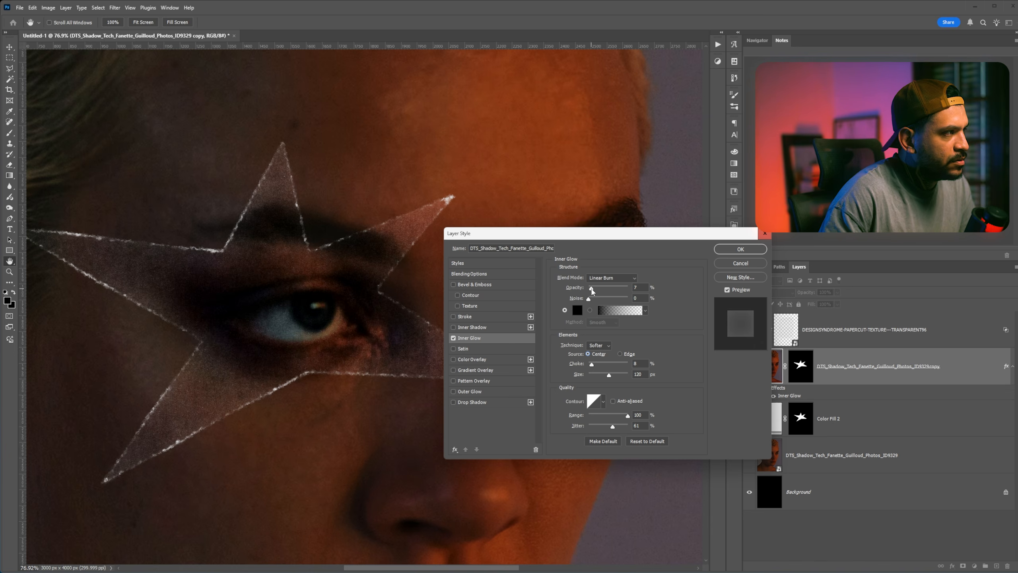
click(620, 354)
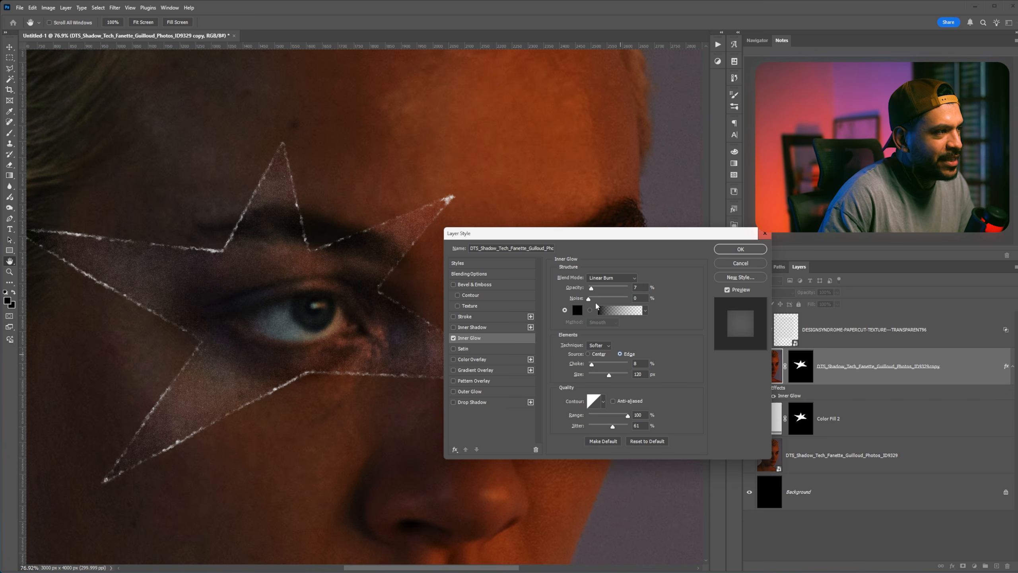
Set the Inner Glow to 17% opacity, 13% choke and 102 px size, and apply the layer style
drag(592, 292, 597, 292)
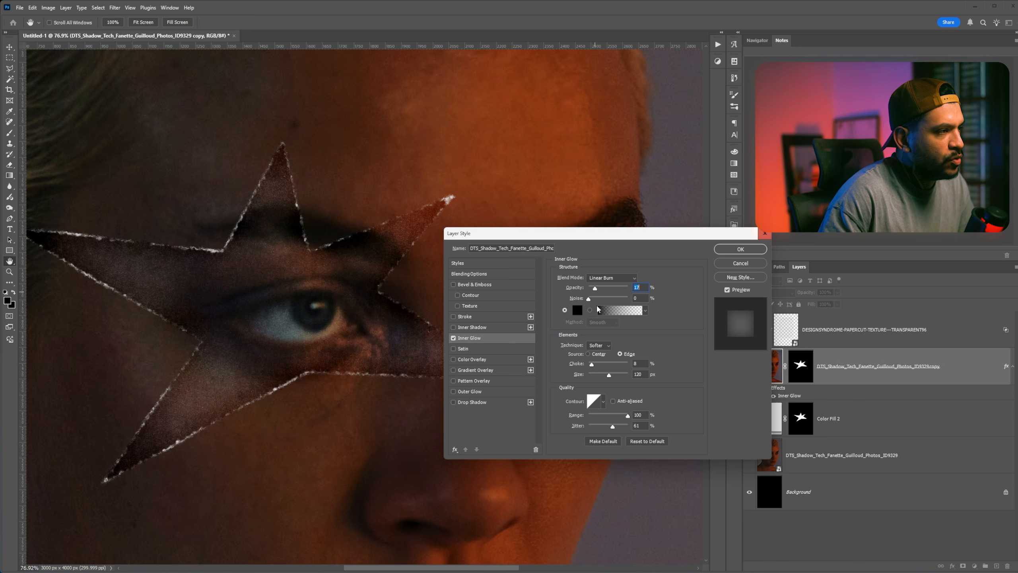
drag(596, 368, 618, 364)
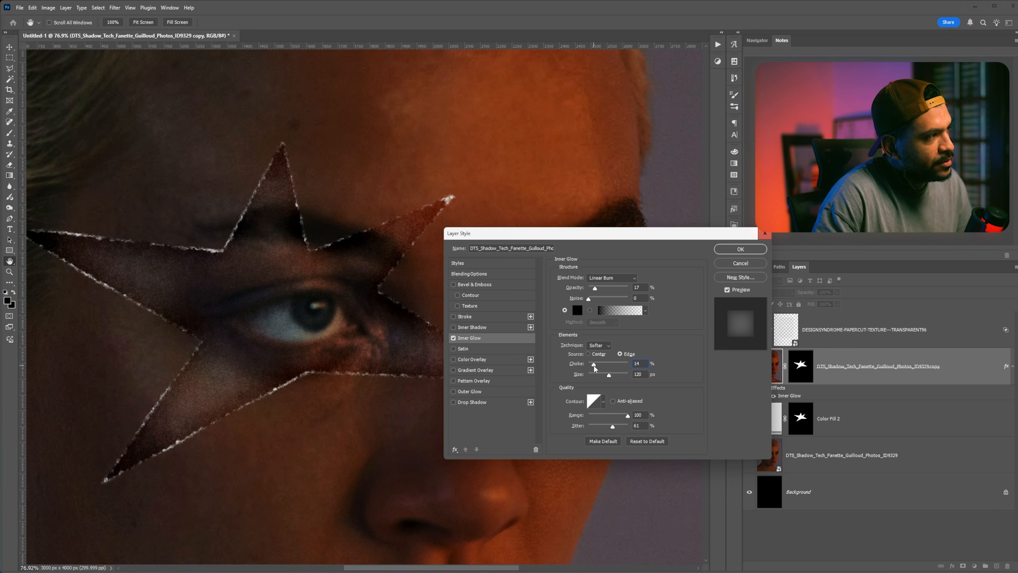
drag(608, 377, 607, 378)
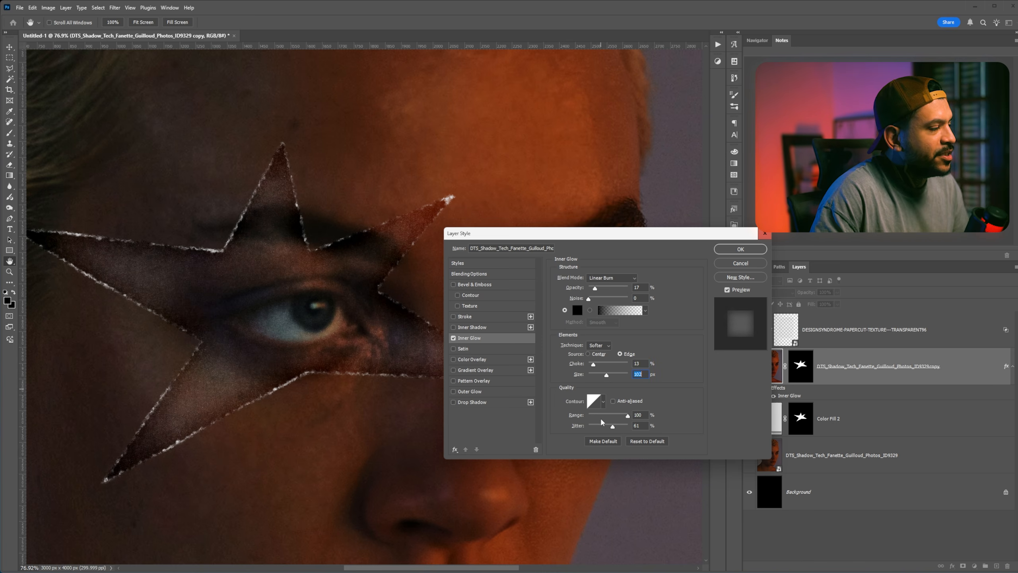
click(734, 252)
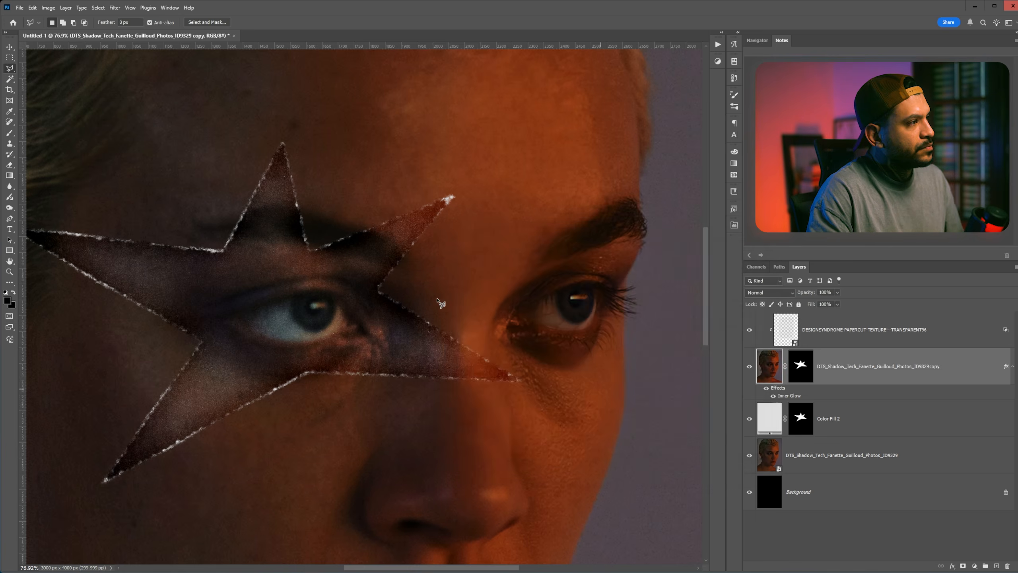
scroll(361, 314, down, 1)
drag(283, 327, 381, 323)
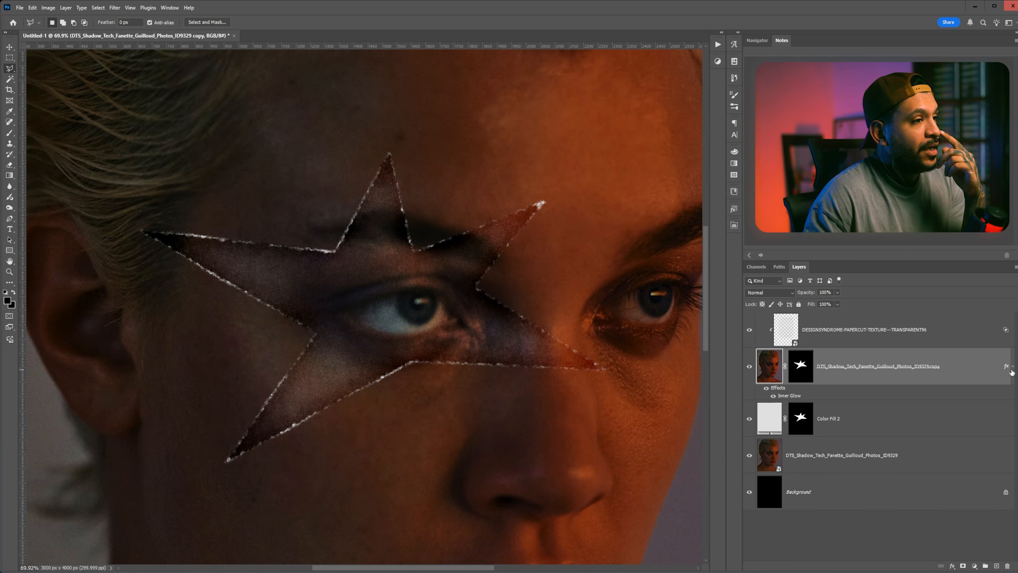
Collapse the portrait copy's effects list and group the paper texture, portrait copy and Color Fill 2 layers
click(1012, 370)
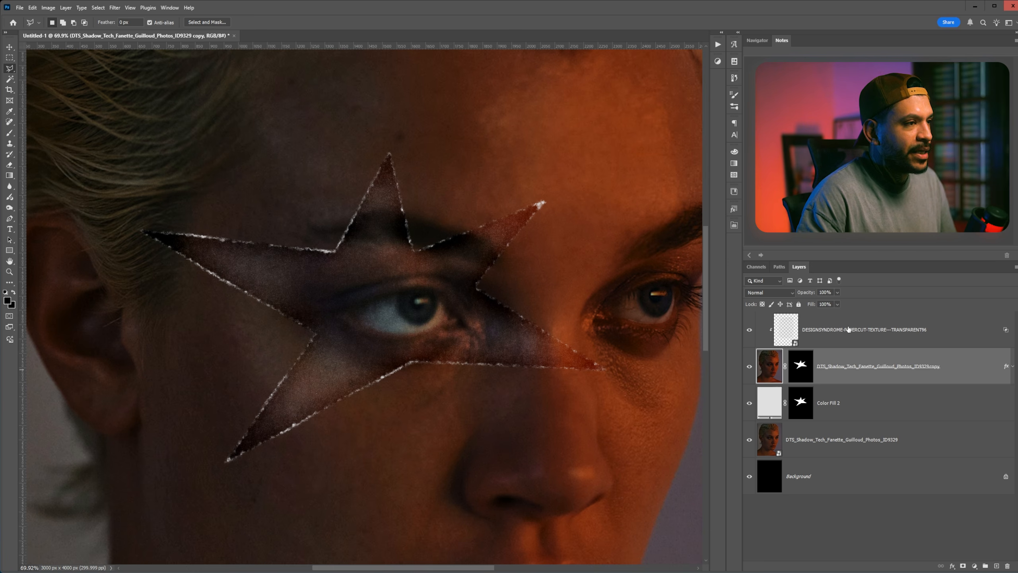
click(847, 337)
shift+click(870, 401)
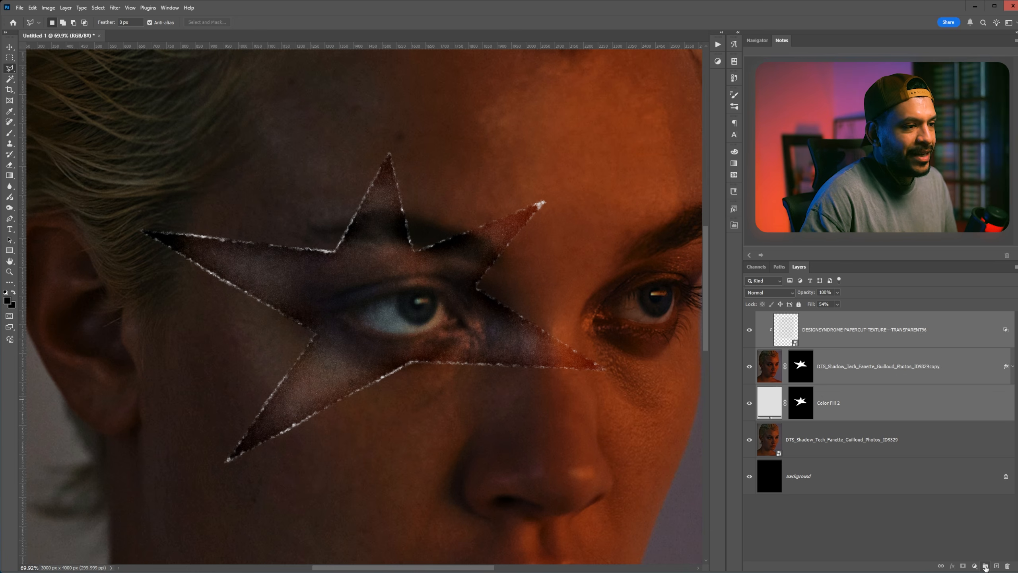
click(985, 566)
Rename the new group "eye star cut out" and give it a teal-green colour label
double_click(786, 319)
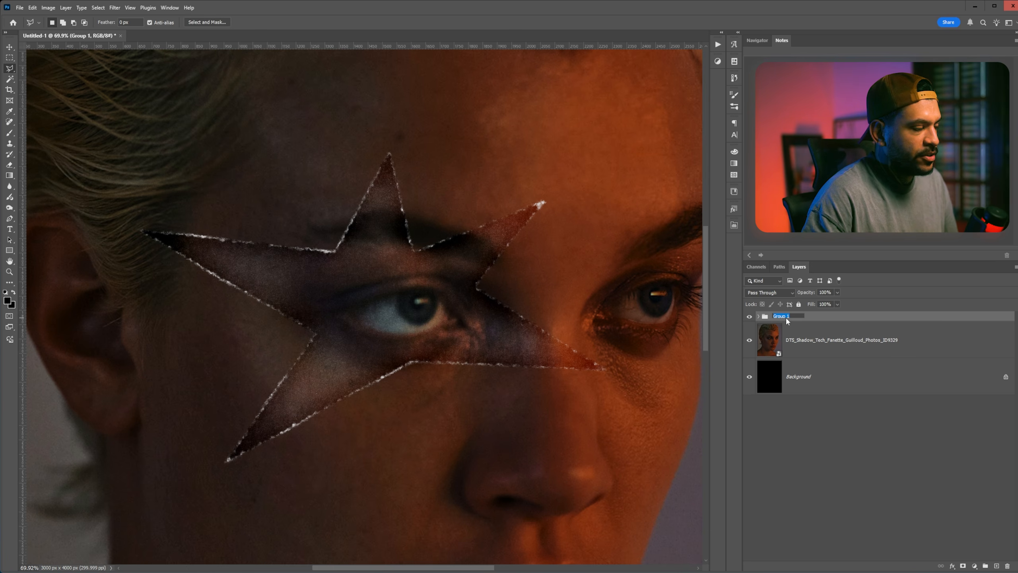
text(e)
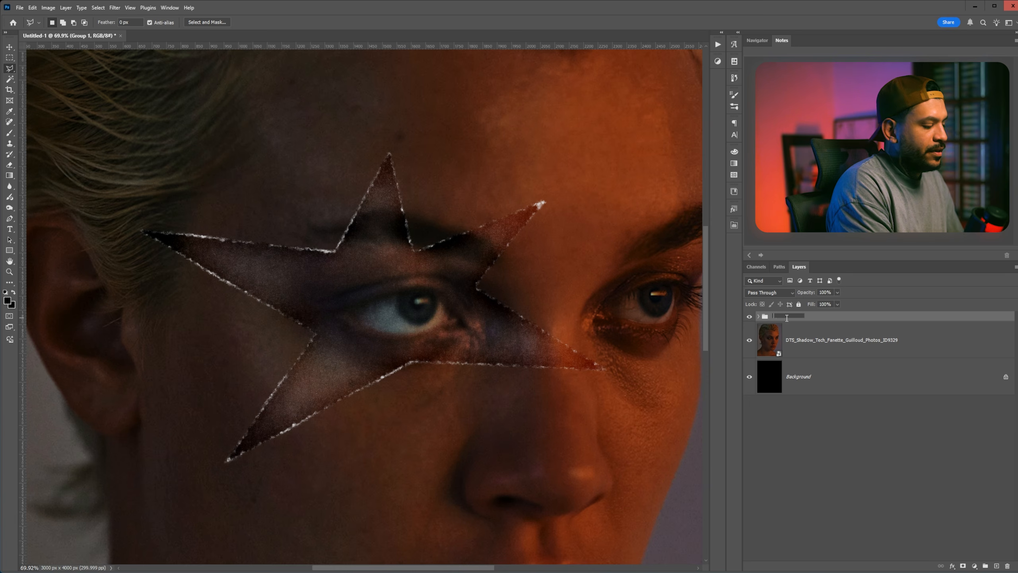
text(ye star )
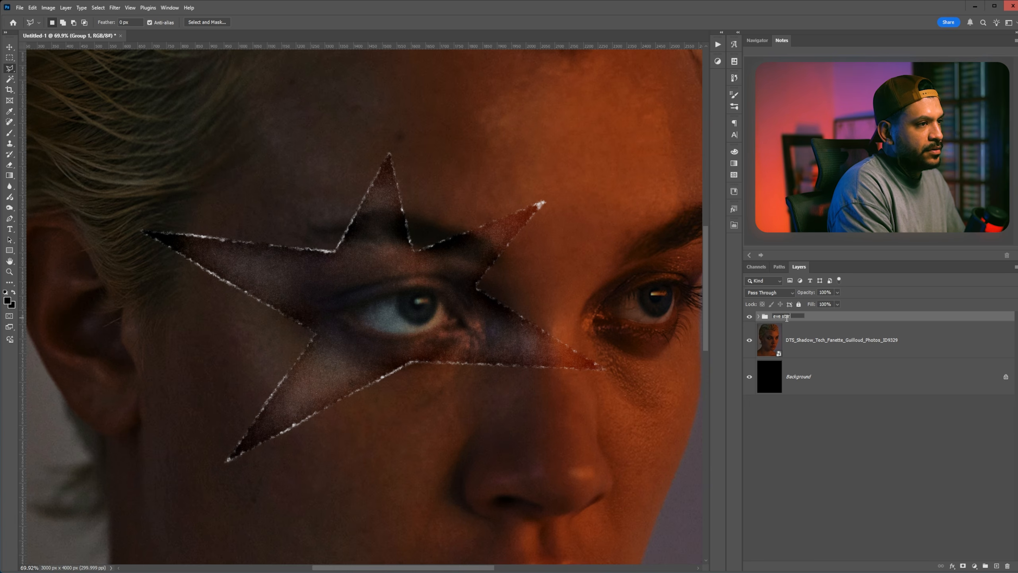
text(cut out)
key(Return)
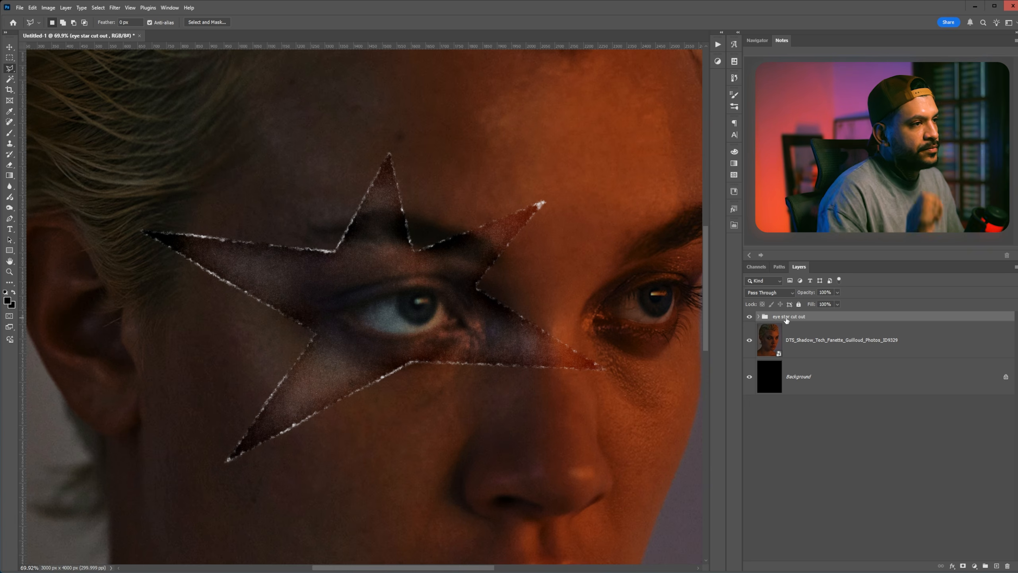
right_click(786, 319)
mouse_move(820, 535)
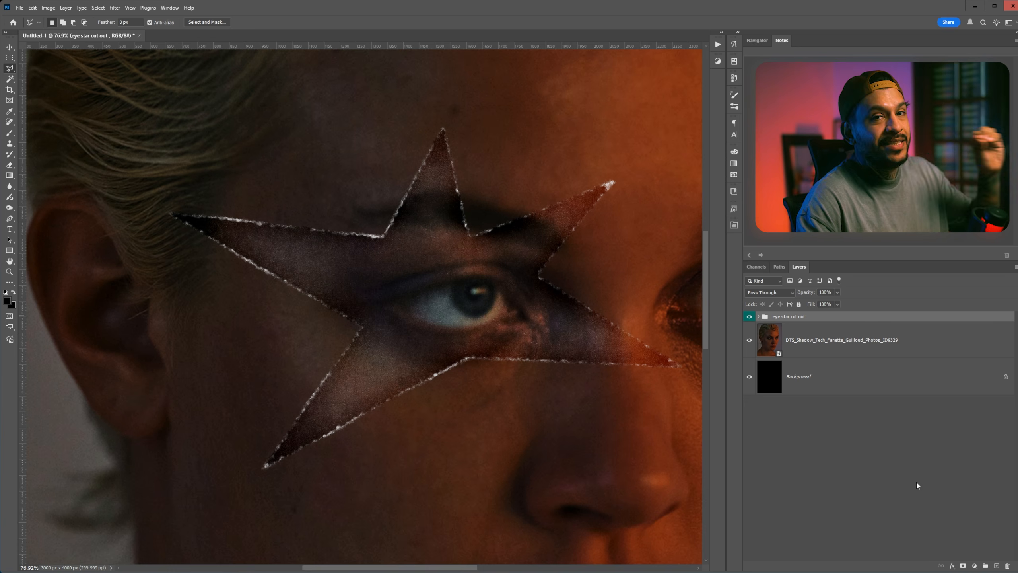
Add a Linear Burn drop shadow at 14% opacity and 3 px distance to the eye star cut out group, comparing it off and on
click(953, 566)
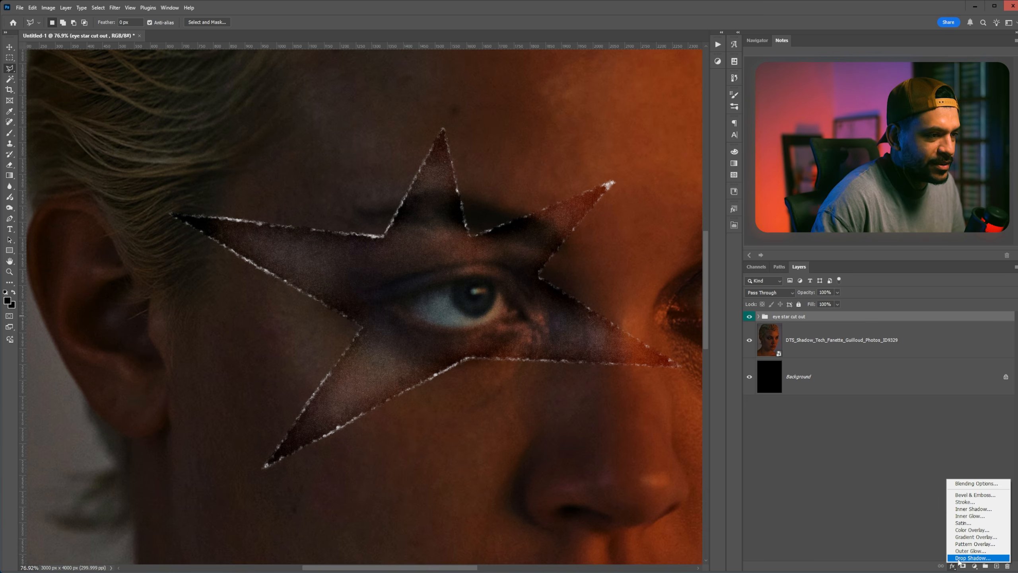
click(955, 558)
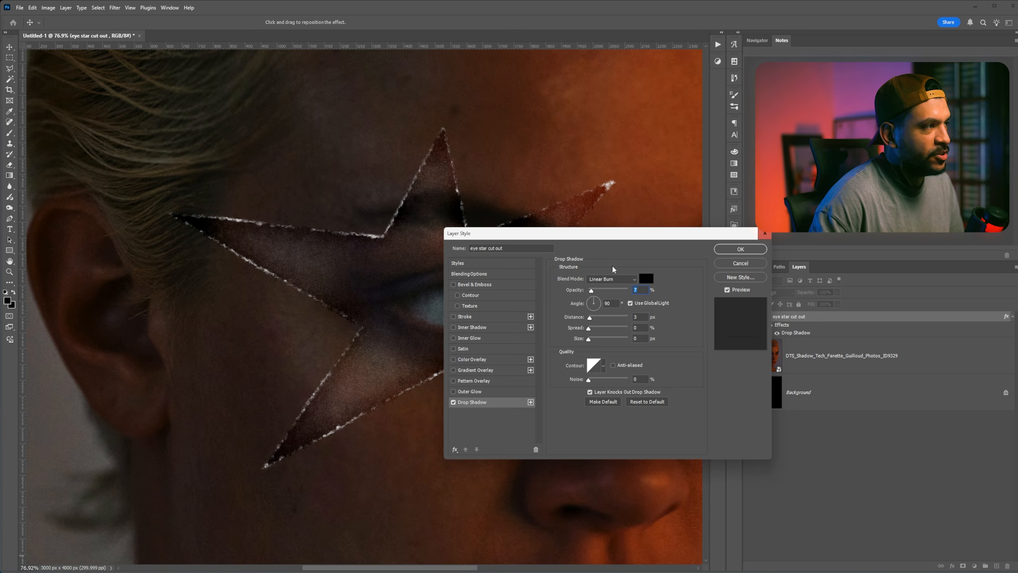
drag(598, 240, 677, 232)
key(Up)
key(Up)
scroll(68, 369, right, 5)
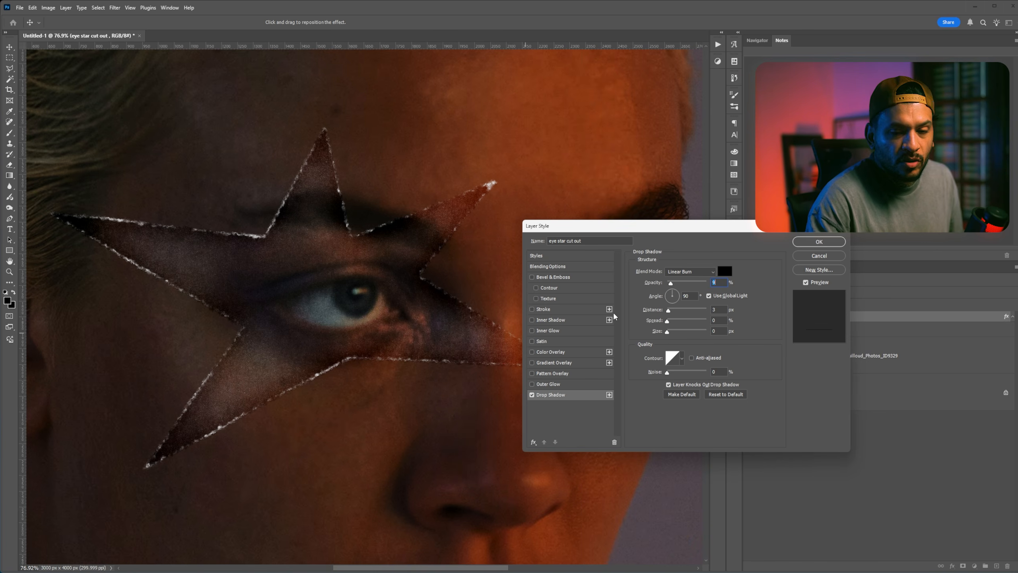
drag(673, 285, 684, 284)
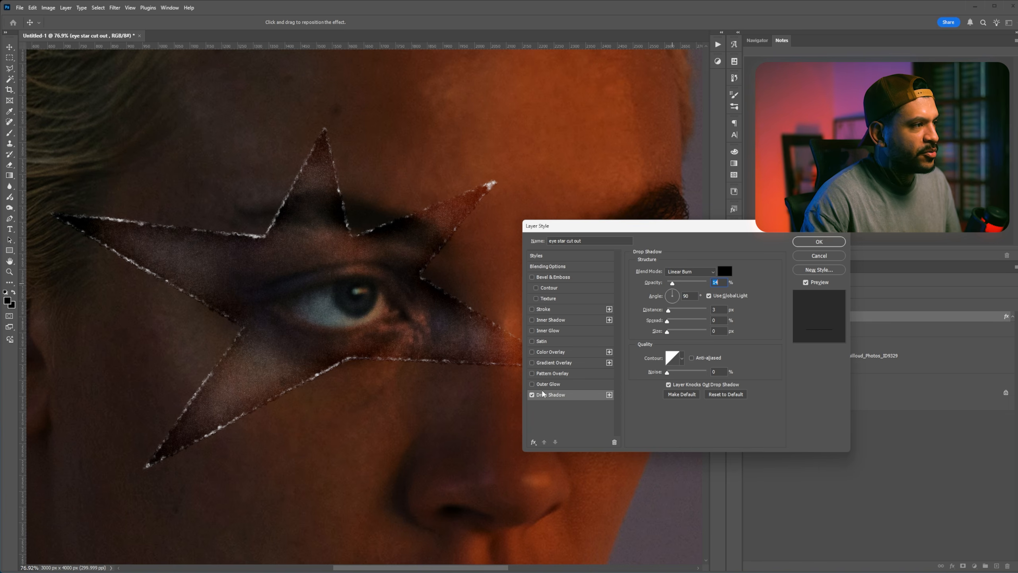
click(532, 395)
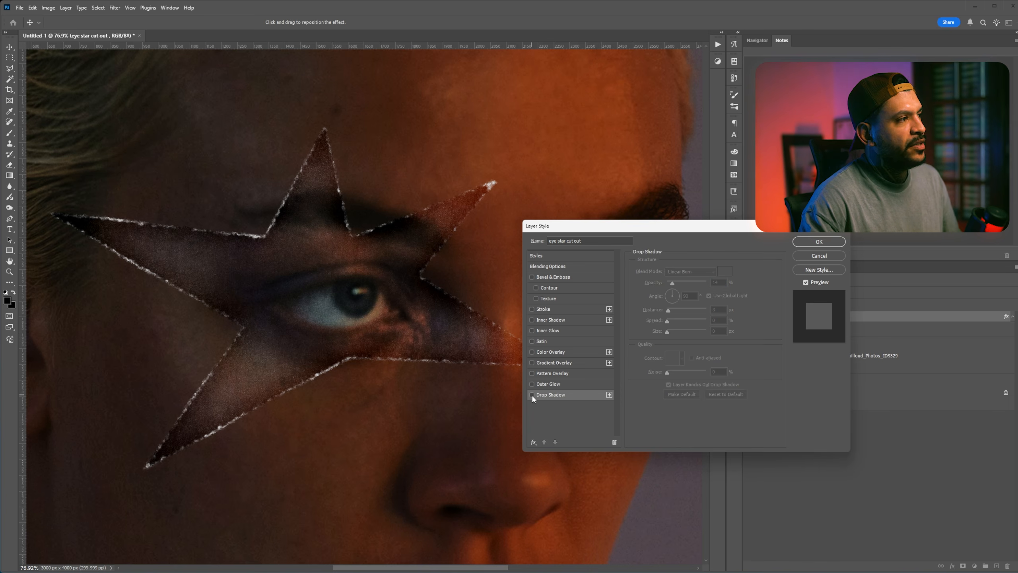
click(532, 395)
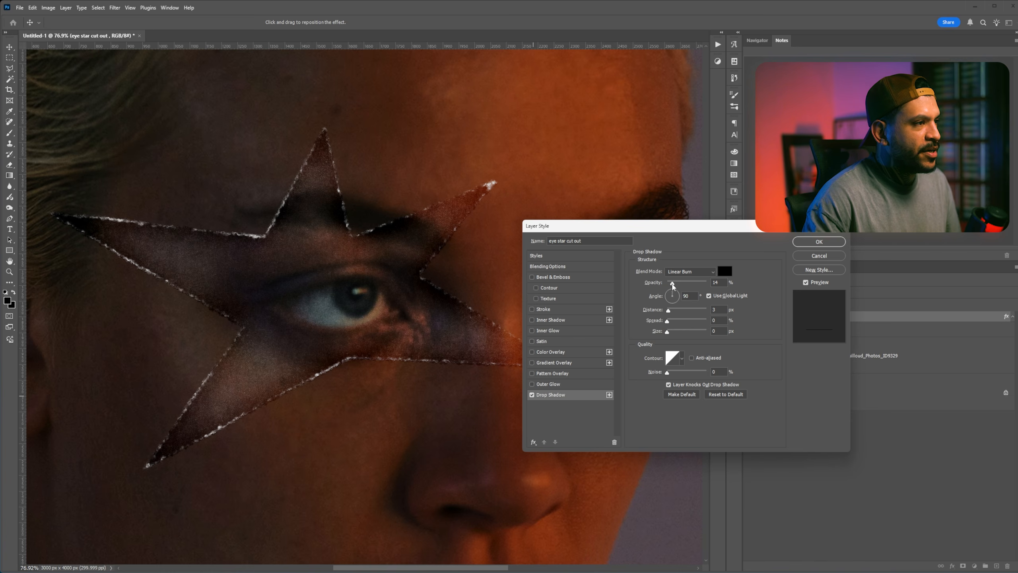
click(671, 284)
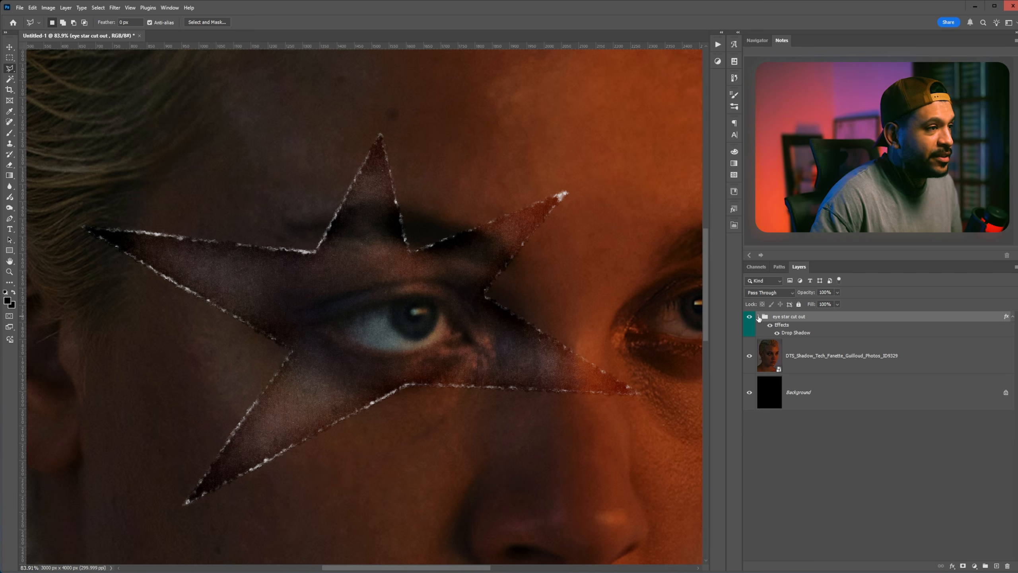
Sharpen the Color Fill 2 layer mask with Levels, using input levels 82, 1.55 and 193
click(759, 317)
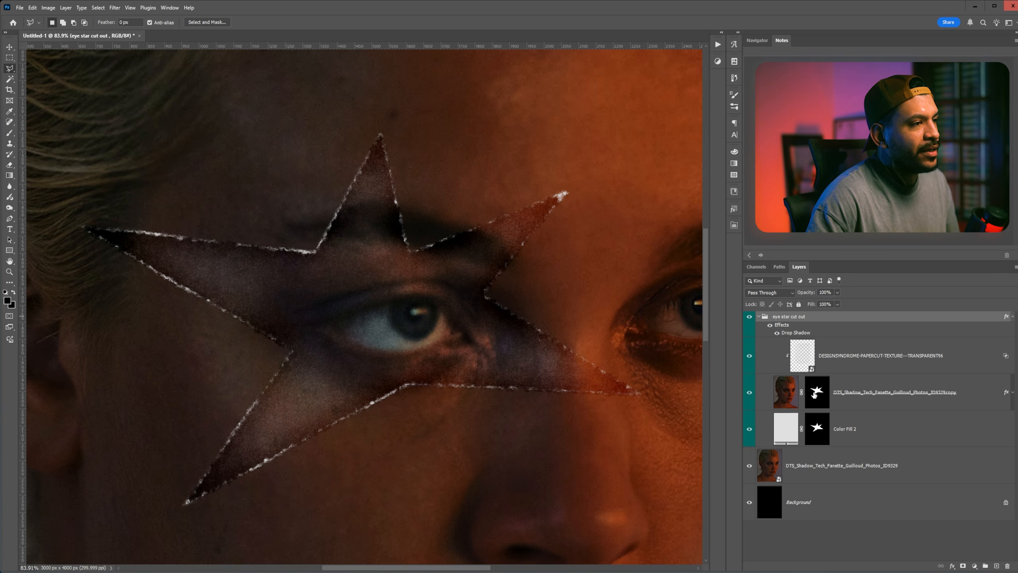
click(818, 433)
scroll(497, 391, up, 1)
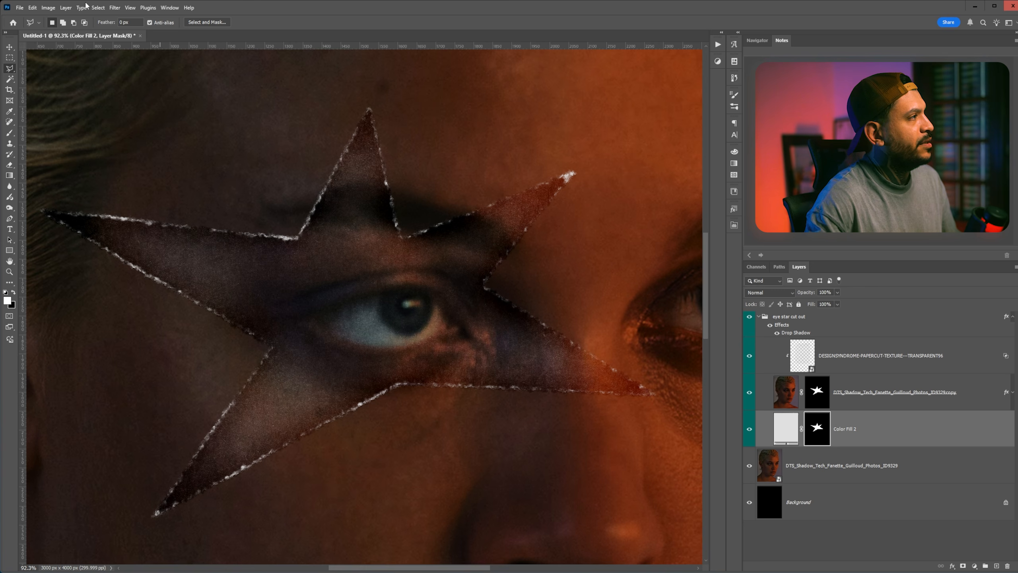
click(48, 8)
mouse_move(88, 31)
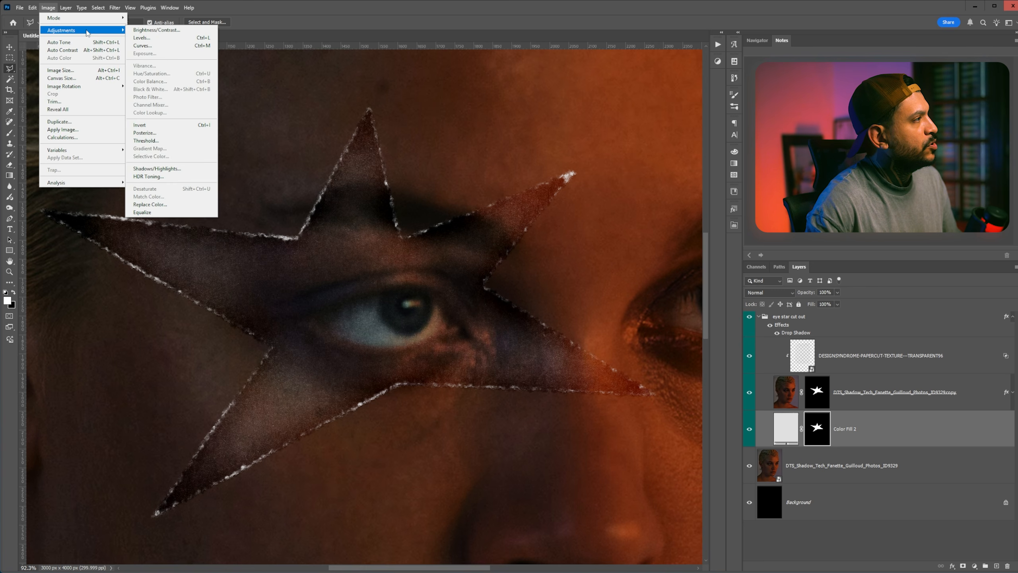
click(135, 39)
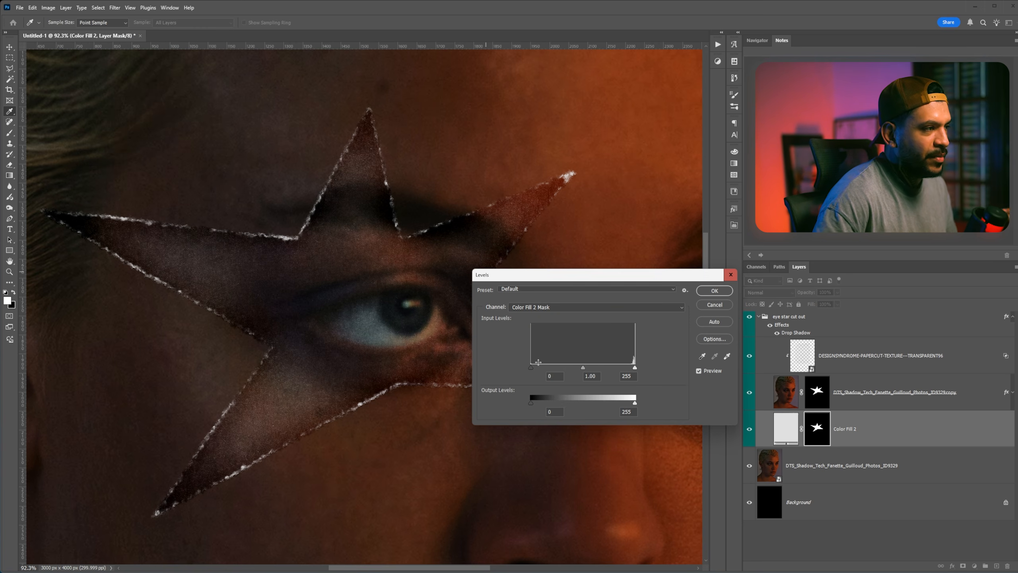
drag(530, 368, 564, 367)
drag(634, 367, 598, 368)
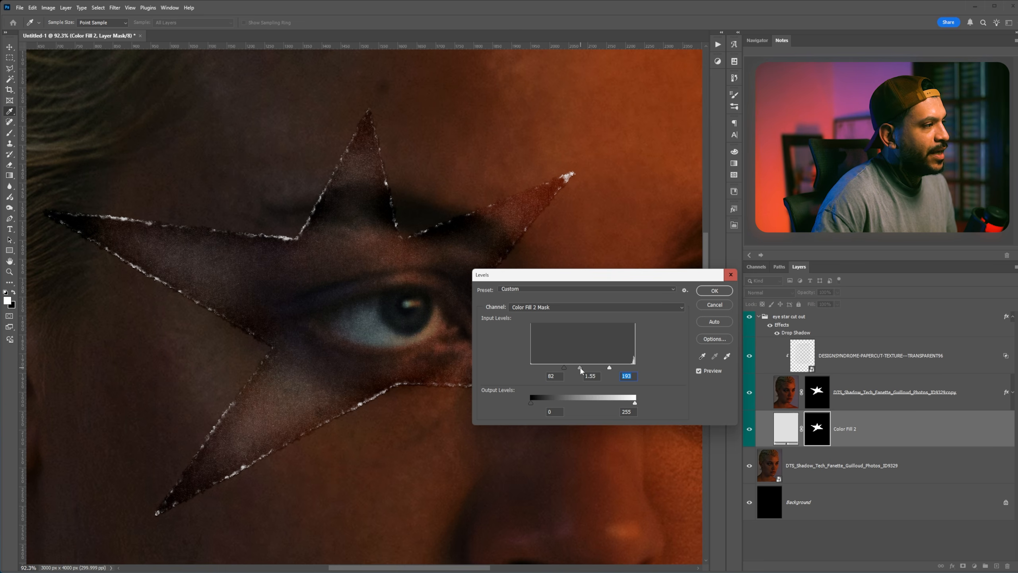
click(715, 290)
Adjust the portrait copy's layer mask with Levels, setting the black input to 56 and the white input to 160
click(814, 392)
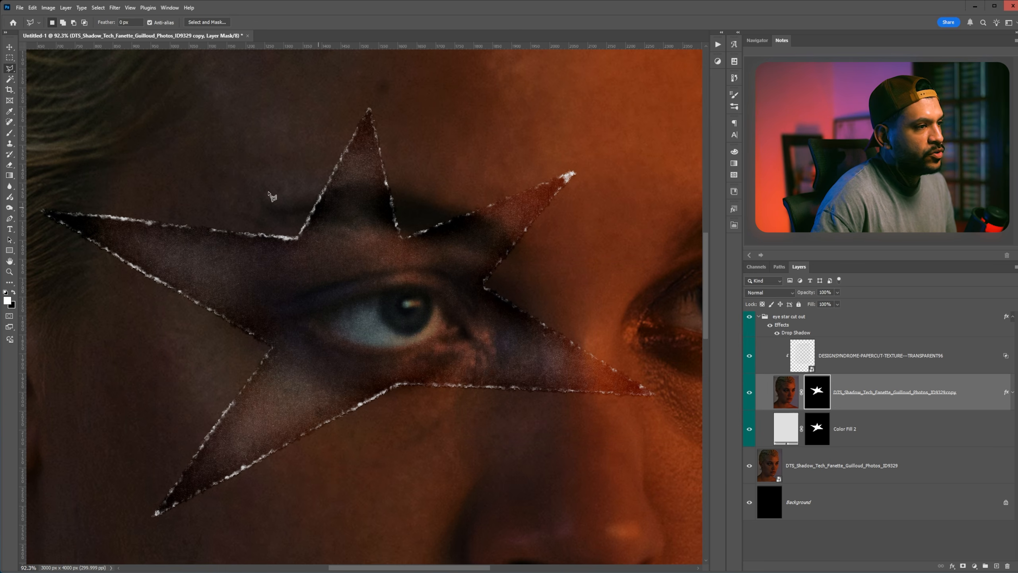
click(47, 8)
mouse_move(60, 30)
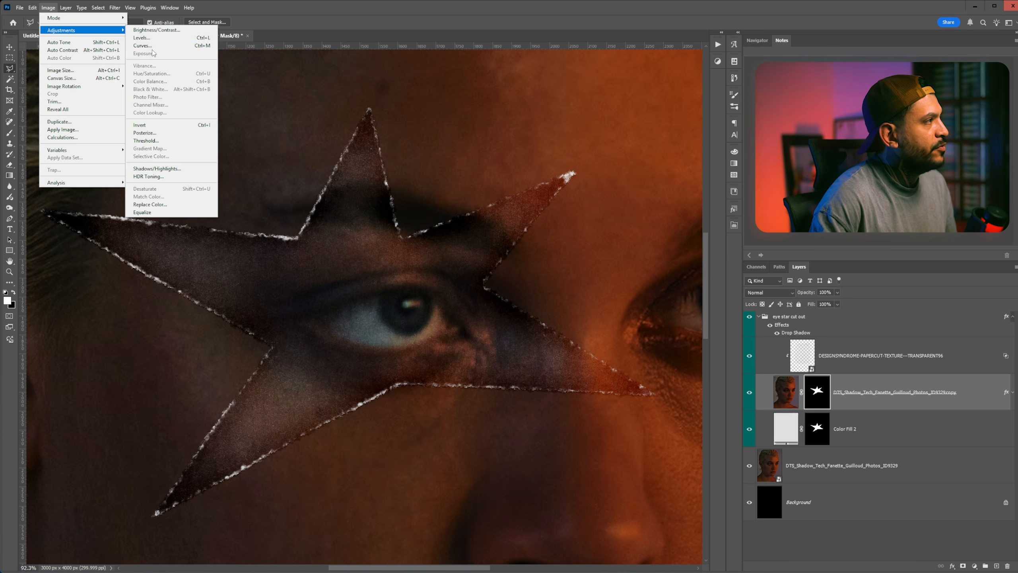
click(146, 41)
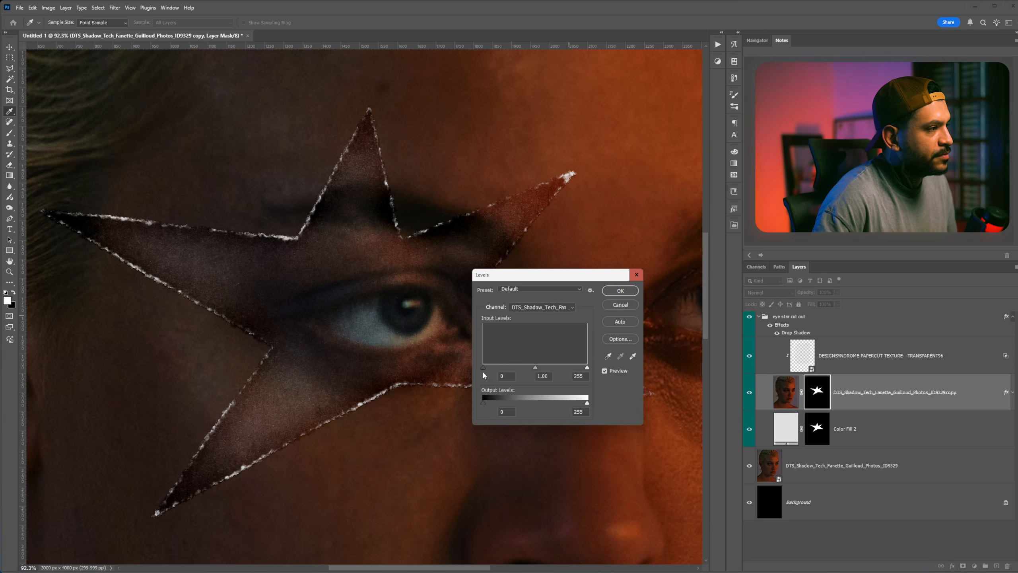
drag(483, 368, 506, 368)
drag(587, 368, 545, 367)
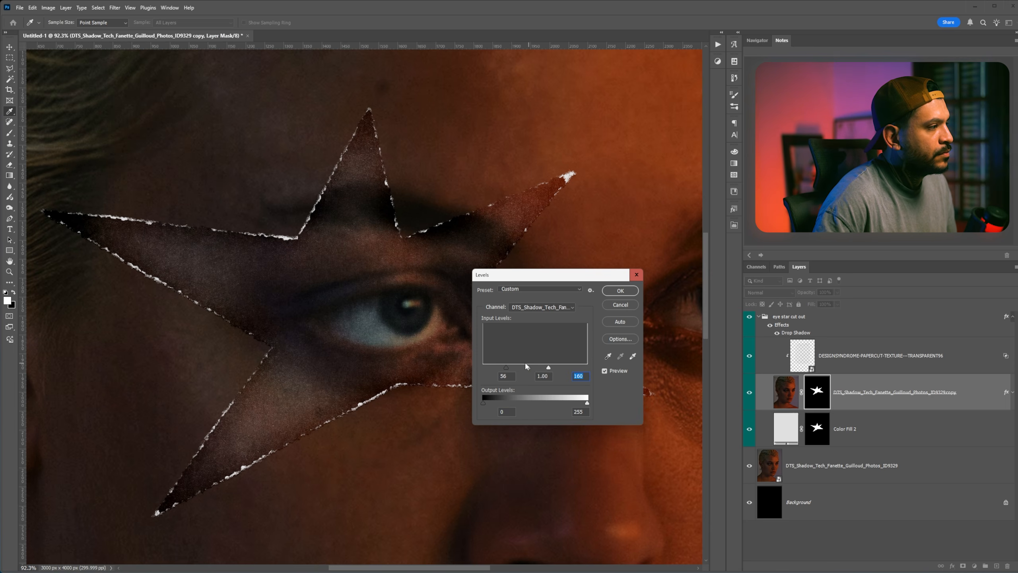
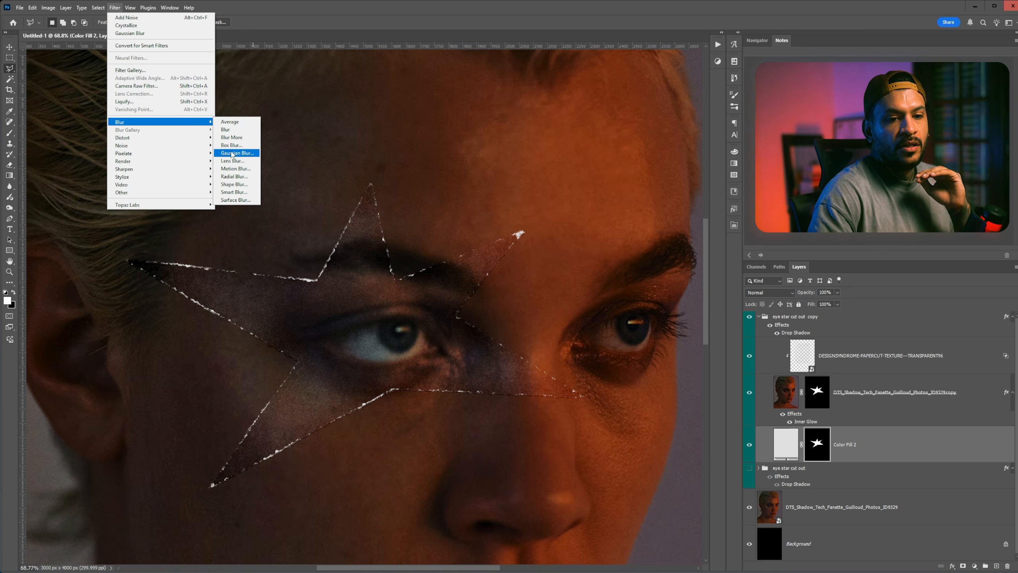
Apply a Gaussian Blur with a 20.8 pixel radius to the Color Fill 2 mask in the eye star cut out copy group
click(233, 153)
drag(521, 240, 579, 250)
scroll(384, 318, up, 2)
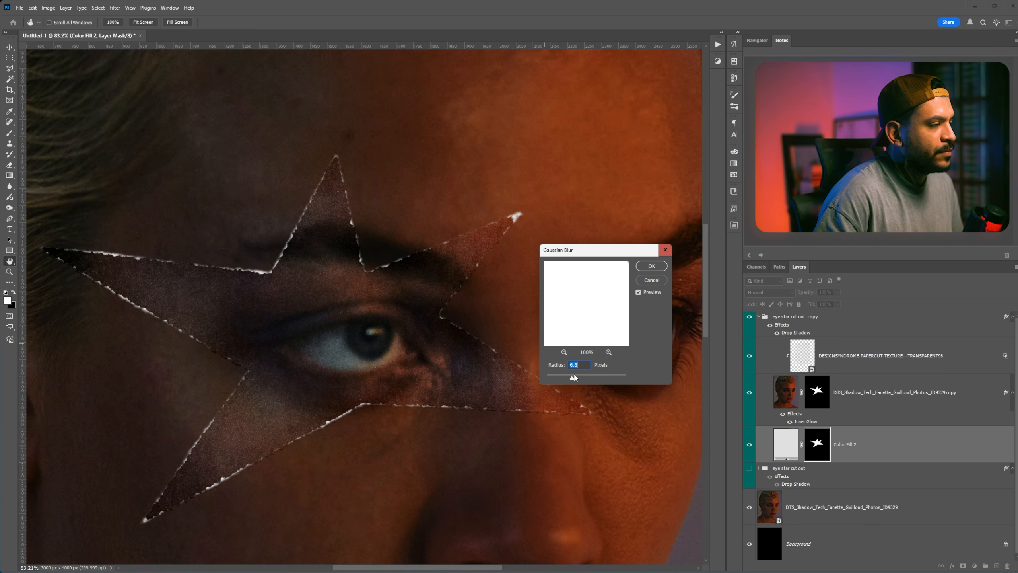
drag(573, 377, 586, 377)
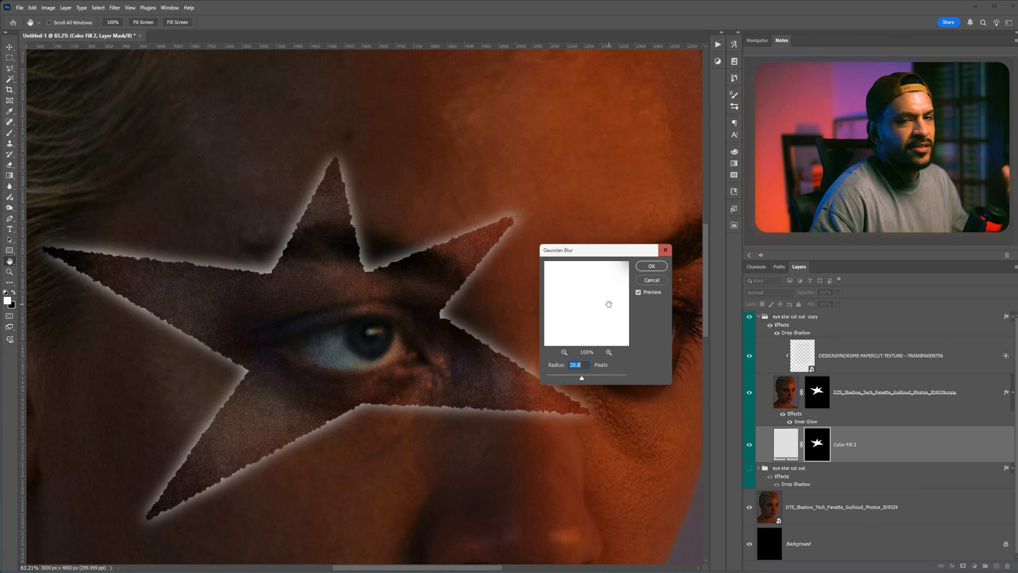
click(652, 266)
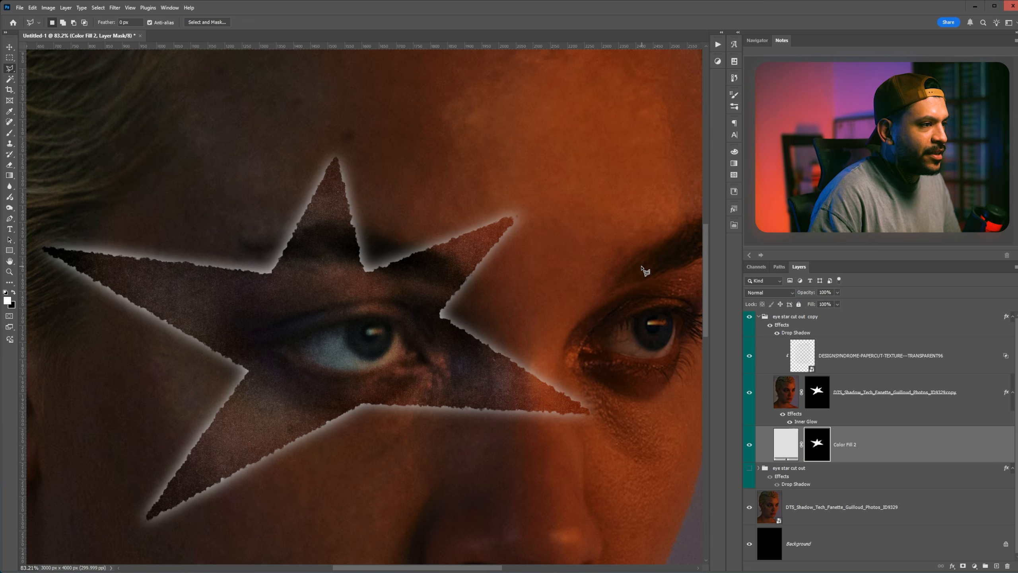
Crystallize the blurred Color Fill 2 mask with a cell size of 96, checking the star's edge in the filter preview
click(114, 7)
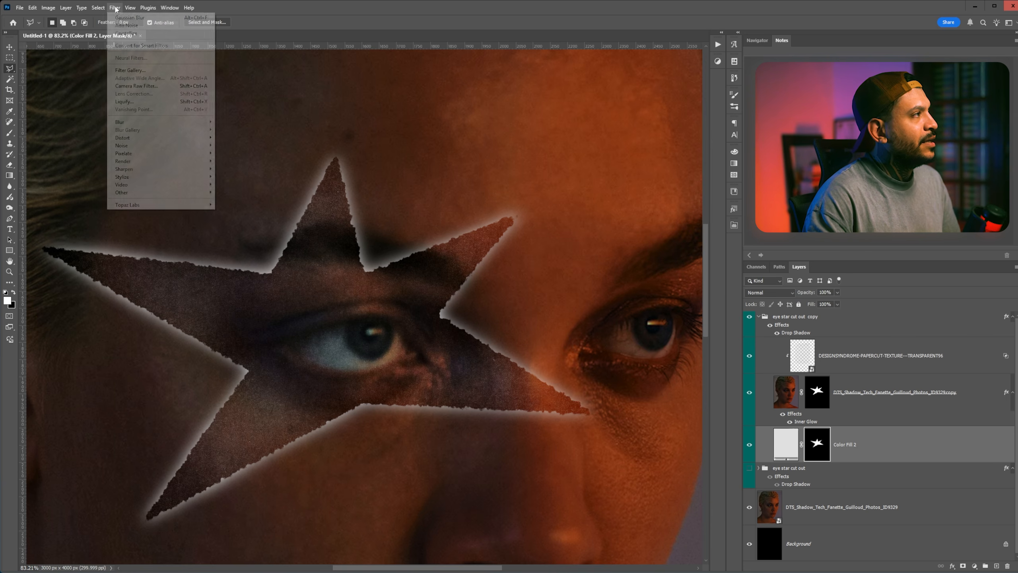
mouse_move(135, 139)
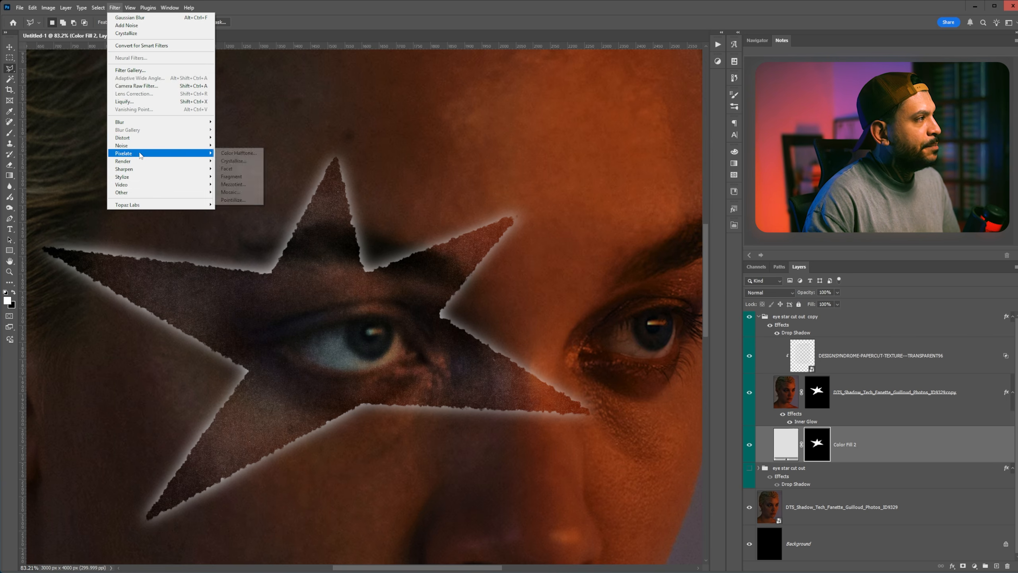
click(228, 161)
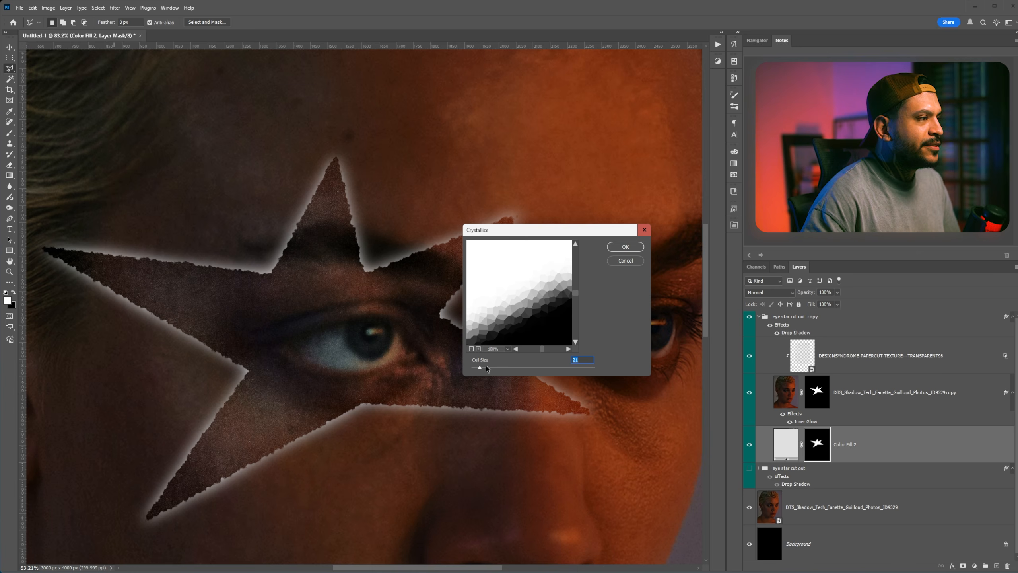
drag(486, 367, 512, 366)
click(472, 348)
click(472, 348)
click(471, 348)
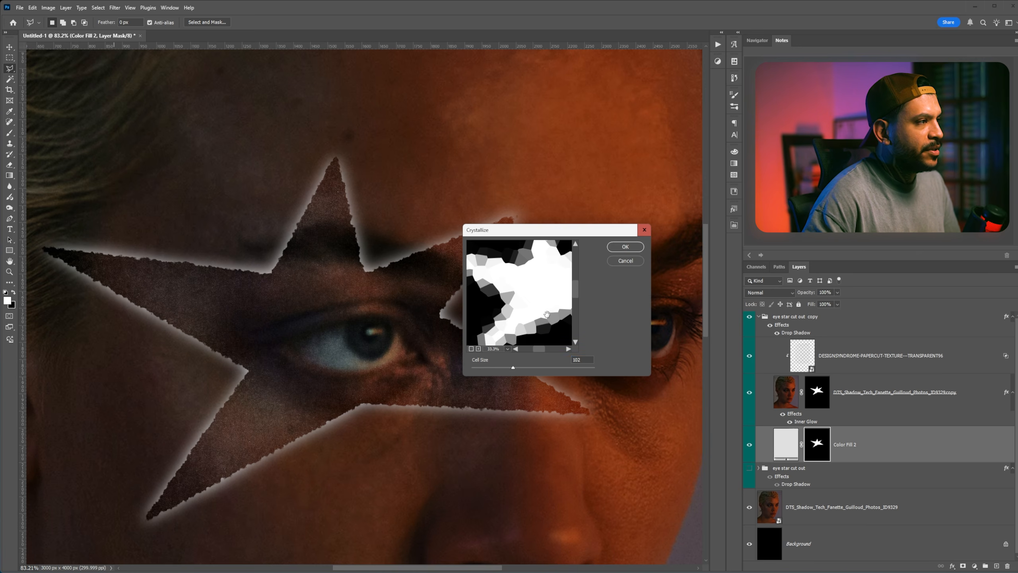
drag(511, 368, 509, 368)
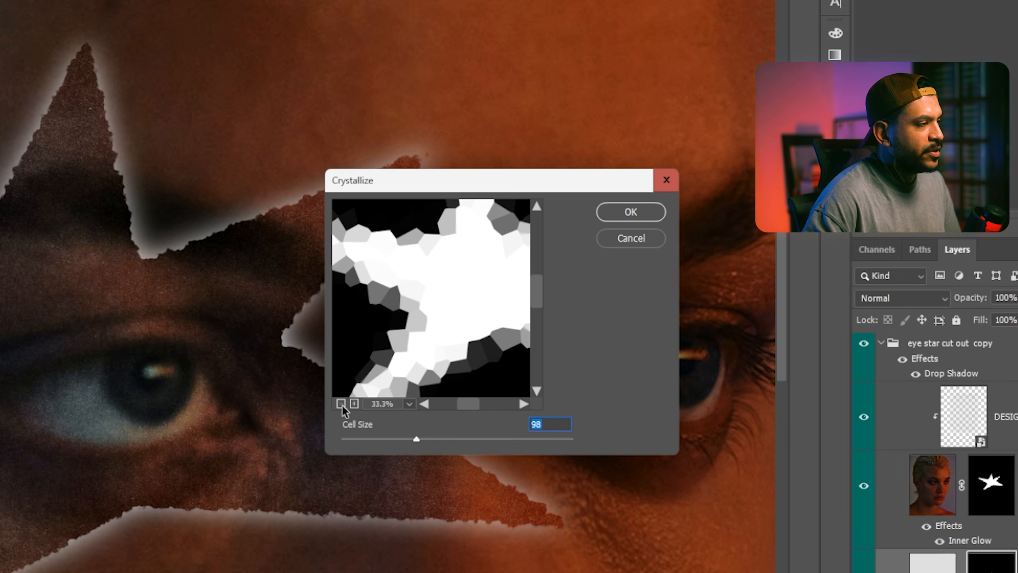
click(471, 349)
drag(415, 334, 432, 348)
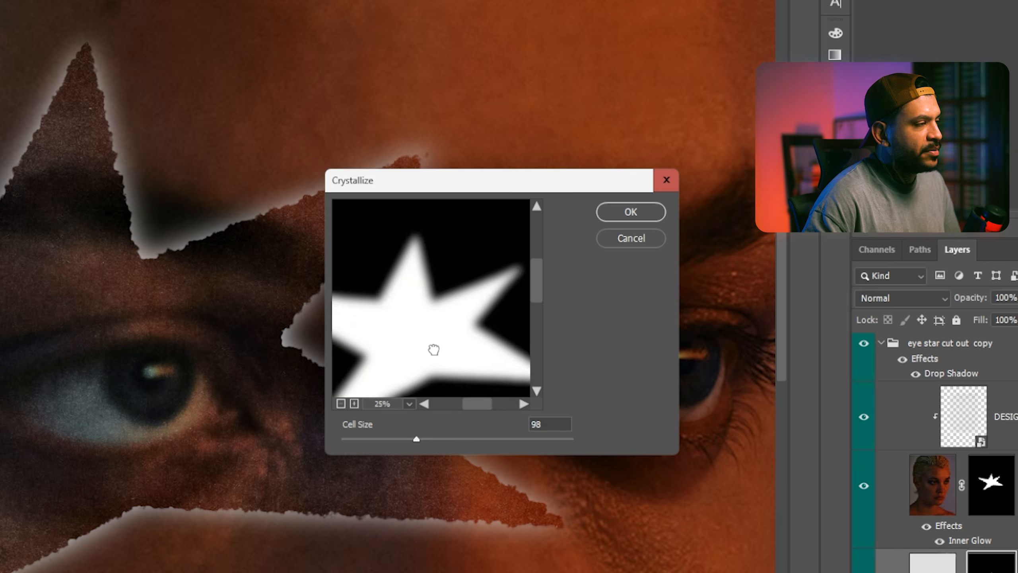
key(Down)
key(Down)
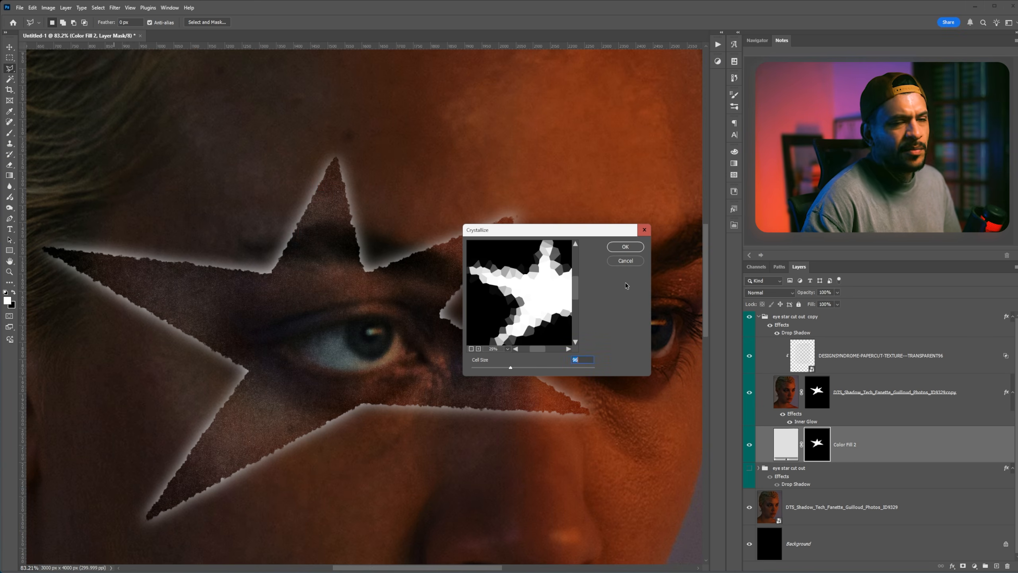
click(630, 251)
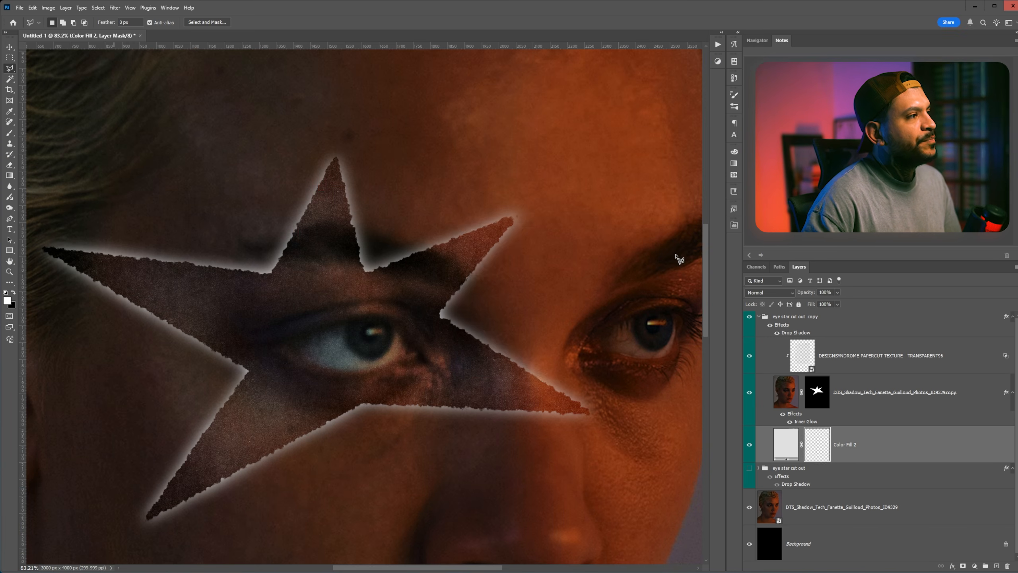
Soften the crystallized Color Fill 2 mask with a Gaussian Blur of 9.6 pixels radius
click(113, 9)
mouse_move(134, 125)
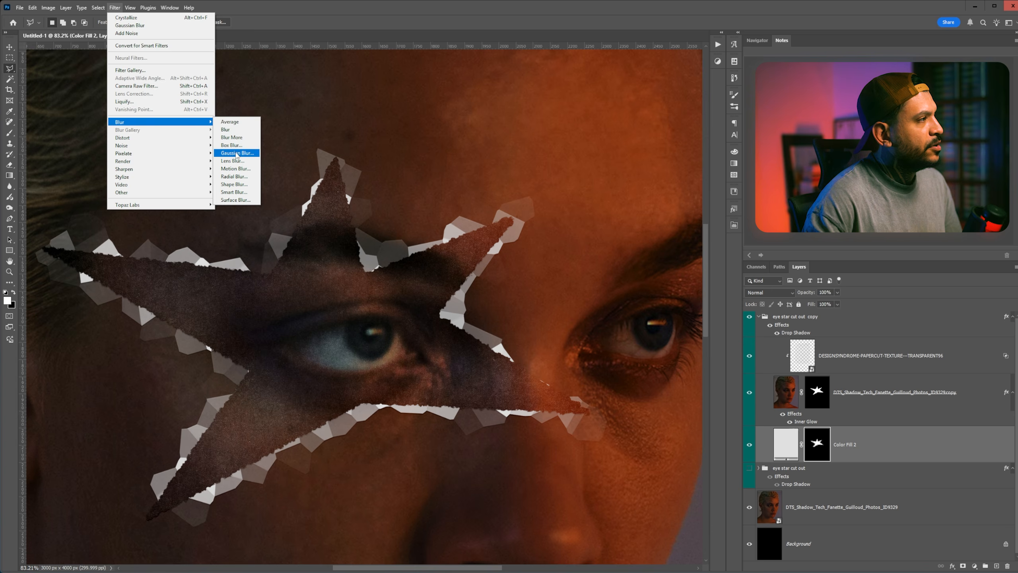
click(237, 154)
drag(578, 378, 575, 378)
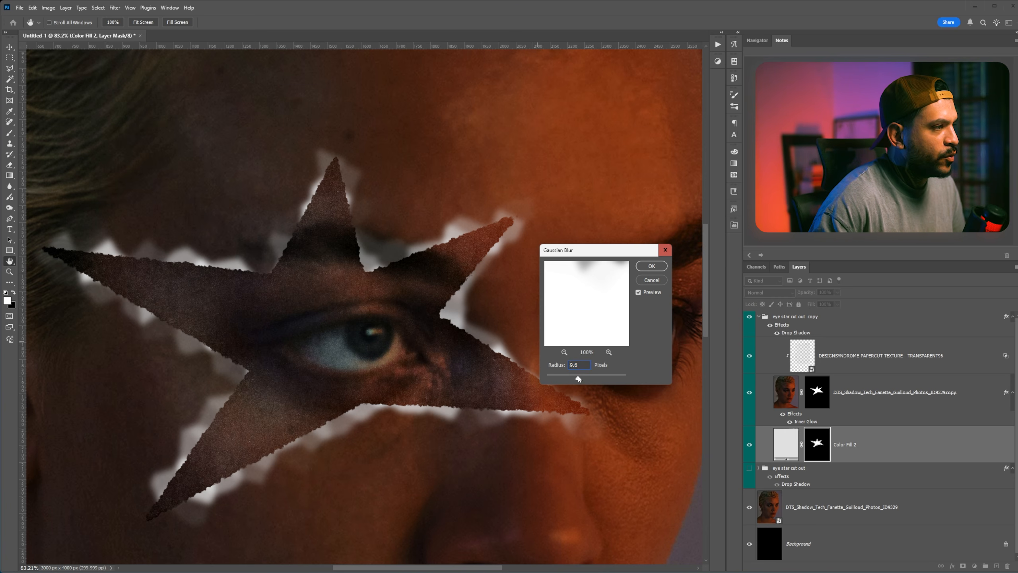
click(651, 267)
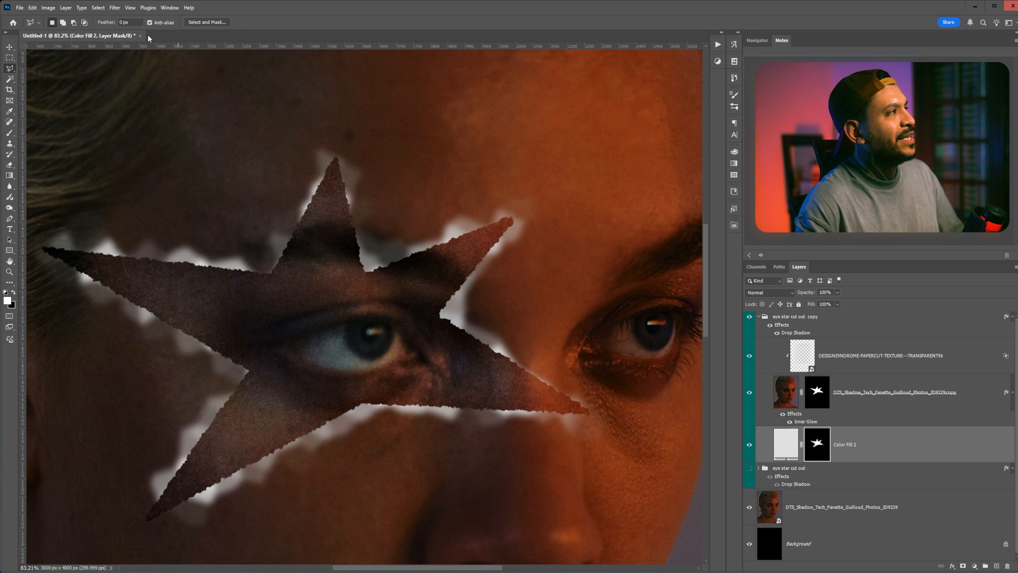
Crystallize the blurred Color Fill 2 mask with a cell size of 74
click(114, 8)
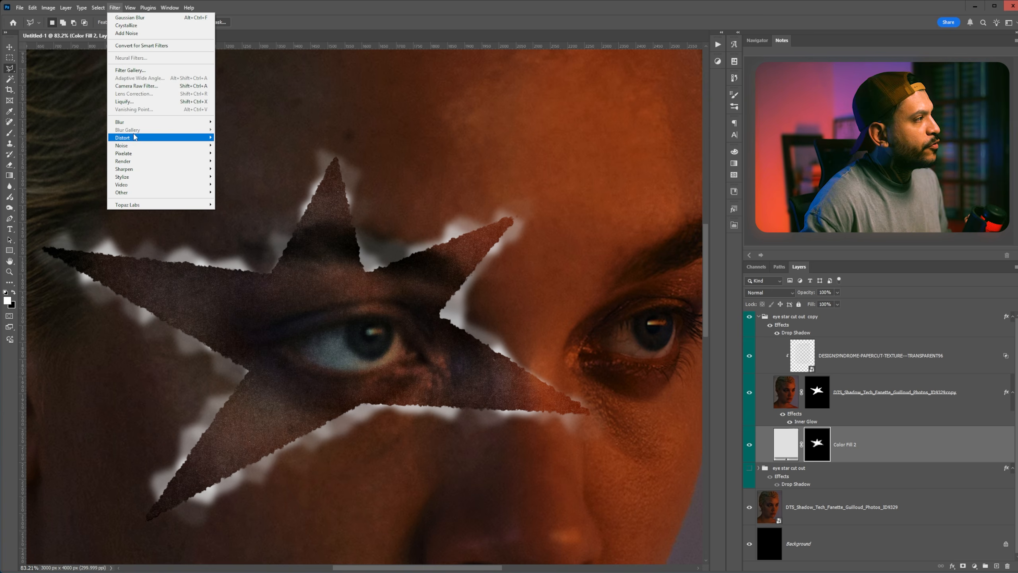
mouse_move(135, 140)
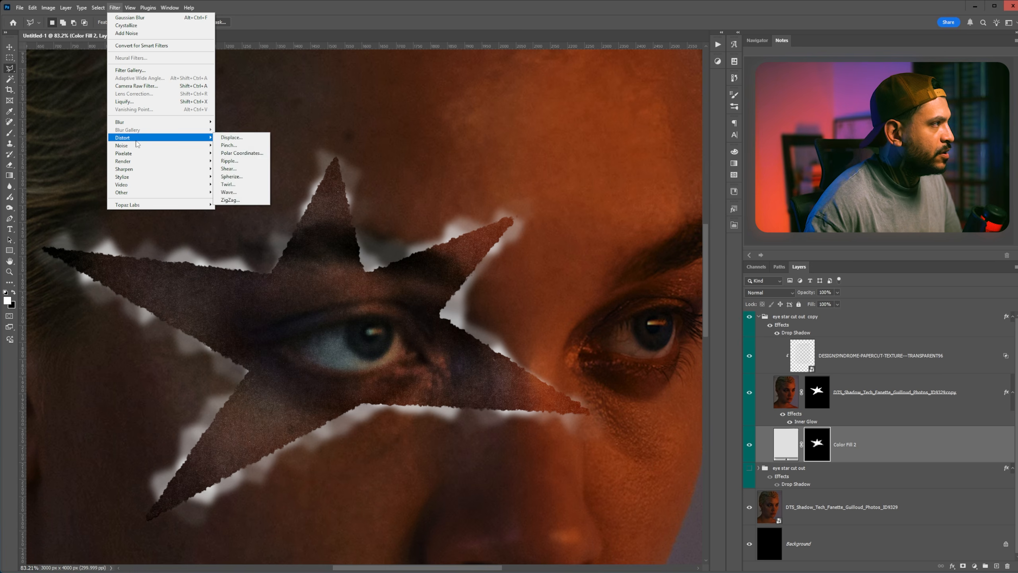
click(236, 161)
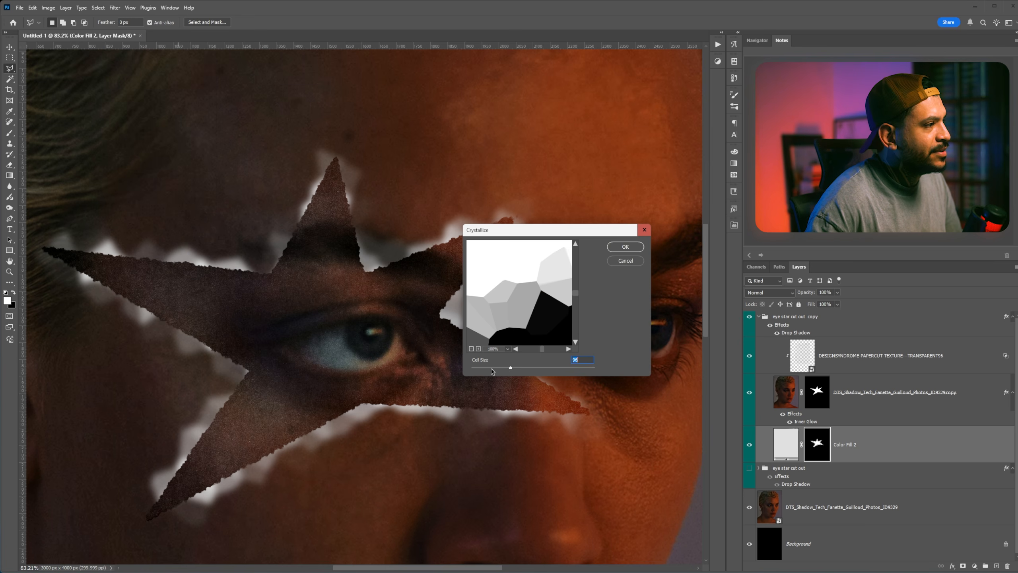
drag(511, 367, 500, 370)
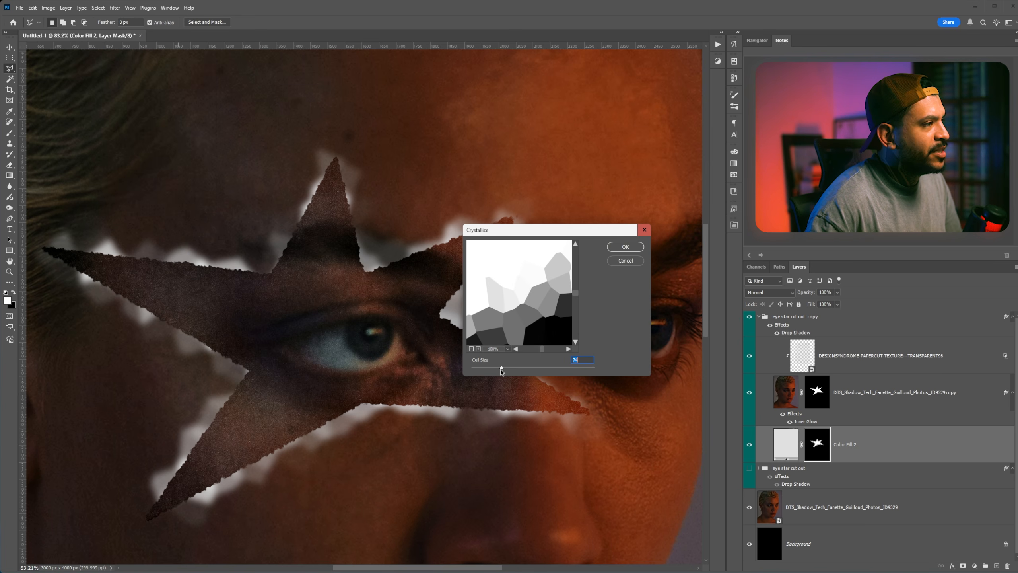
click(621, 248)
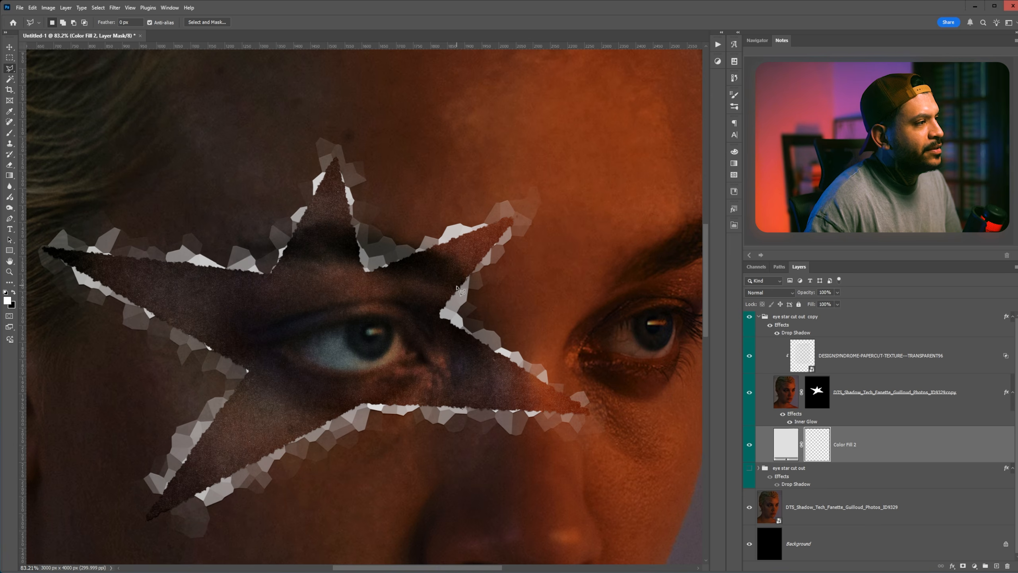
scroll(465, 321, down, 2)
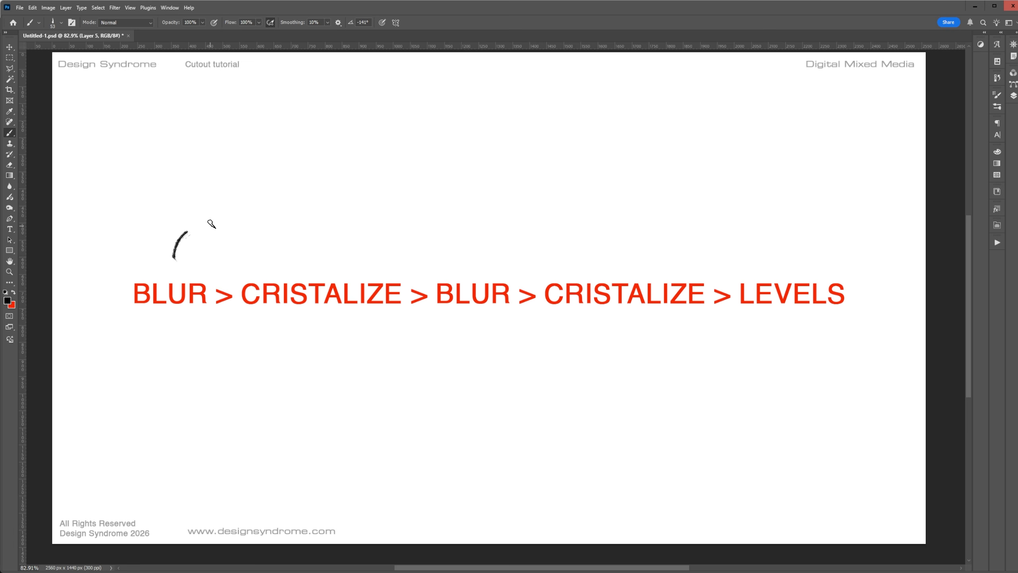
In the Cutout tutorial document, brush black arcs linking the words from BLUR to LEVELS, then loop the stroke back around to the start
mouse_move(211, 224)
mouse_down()
mouse_move(279, 260)
mouse_move(389, 227)
mouse_move(450, 261)
mouse_move(463, 248)
mouse_move(643, 268)
mouse_move(659, 249)
mouse_move(797, 288)
mouse_up()
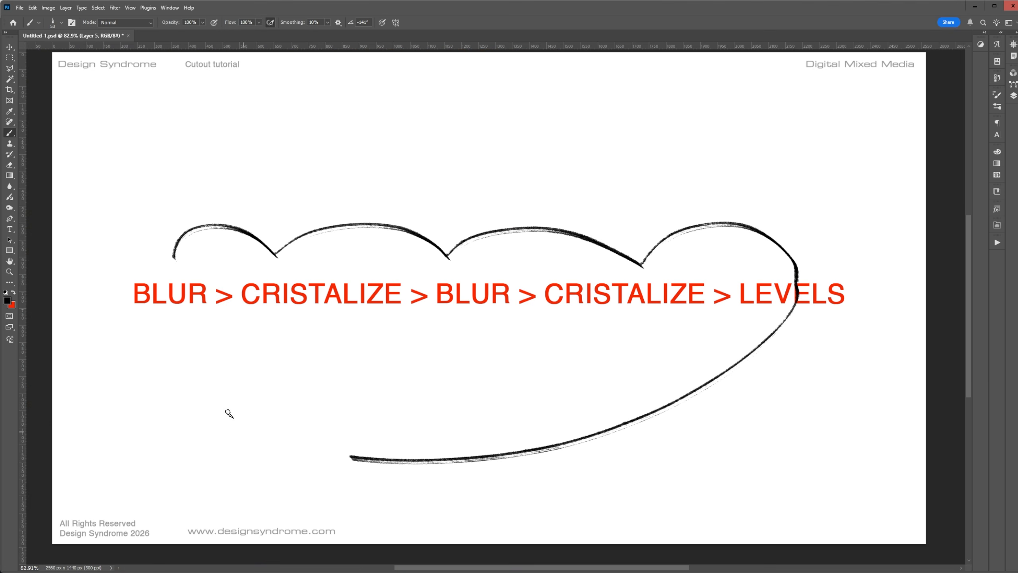
mouse_move(227, 414)
mouse_down()
mouse_move(216, 360)
mouse_move(312, 341)
mouse_move(477, 349)
mouse_move(798, 326)
mouse_move(225, 206)
mouse_move(196, 232)
mouse_move(362, 216)
mouse_move(499, 227)
mouse_up()
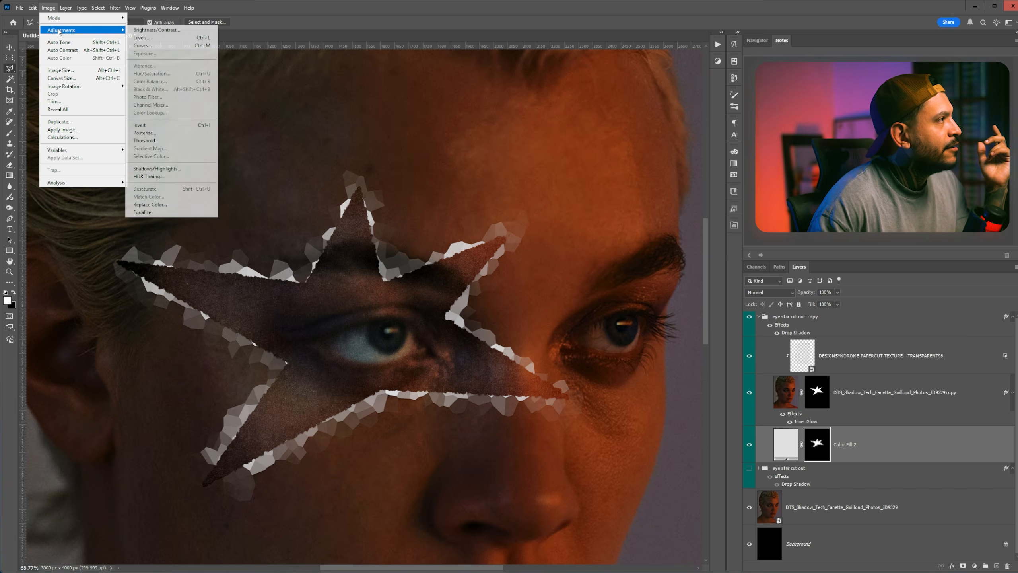
Adjust the Color Fill 2 mask with Levels, setting the black input to 31 and the white input to 224
mouse_move(80, 30)
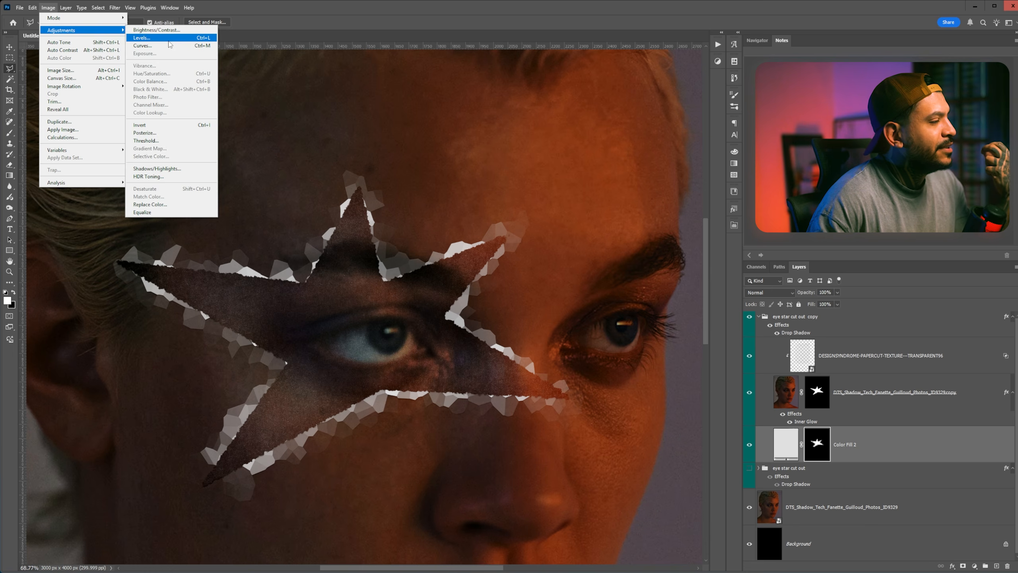
click(169, 39)
drag(558, 280, 554, 256)
scroll(597, 315, up, 1)
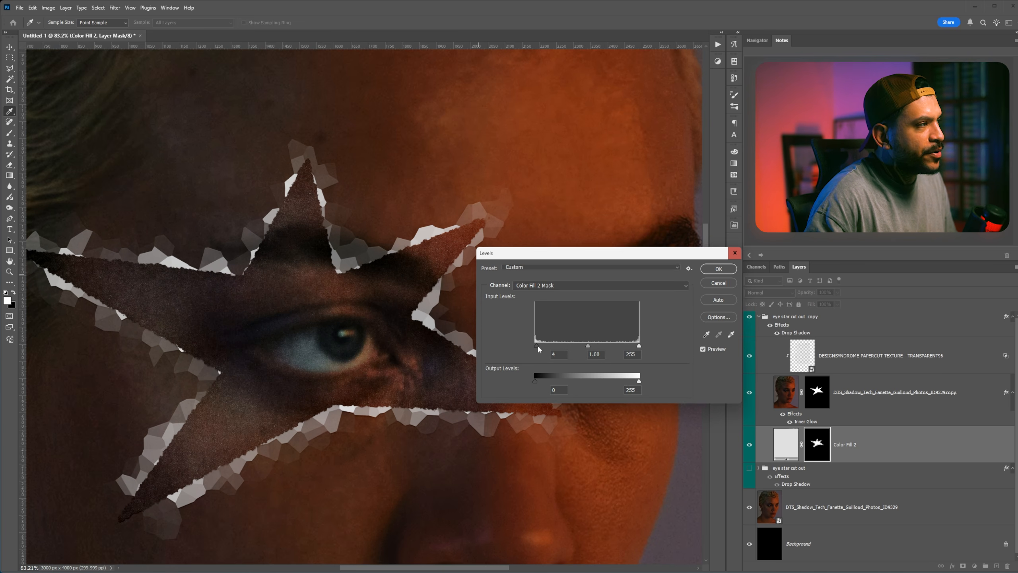
drag(539, 349, 545, 349)
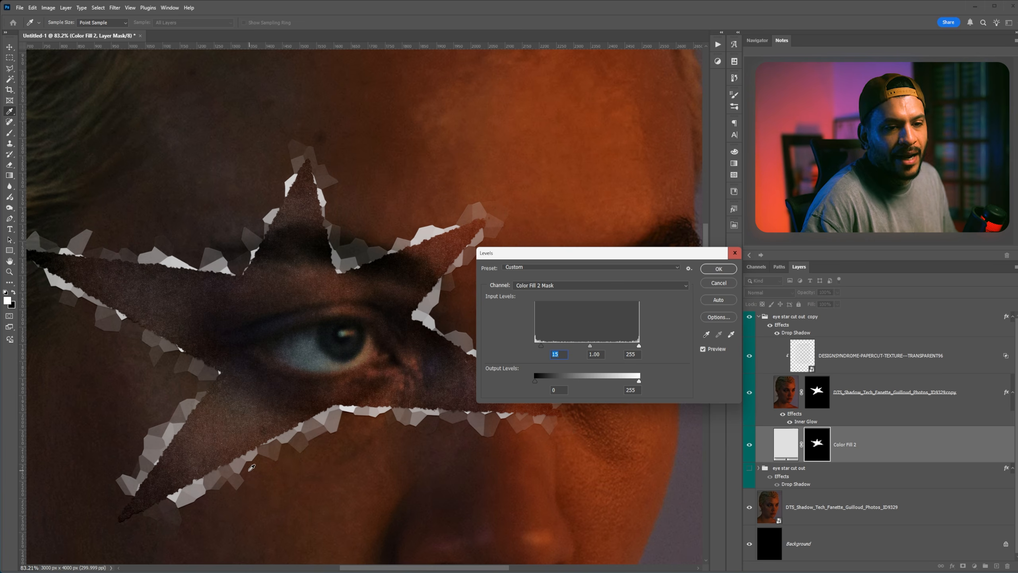
drag(531, 348, 554, 352)
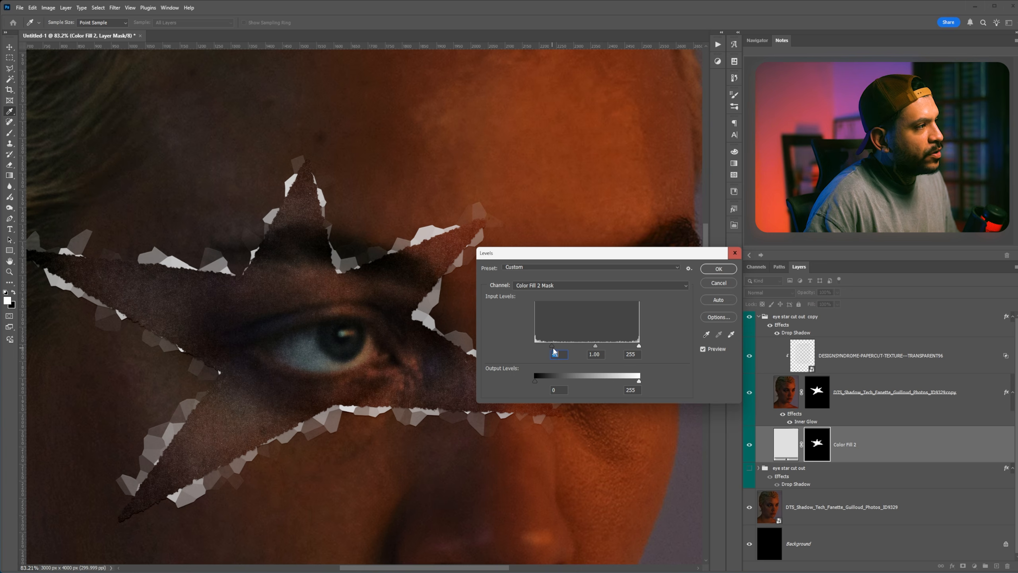
drag(638, 346, 626, 346)
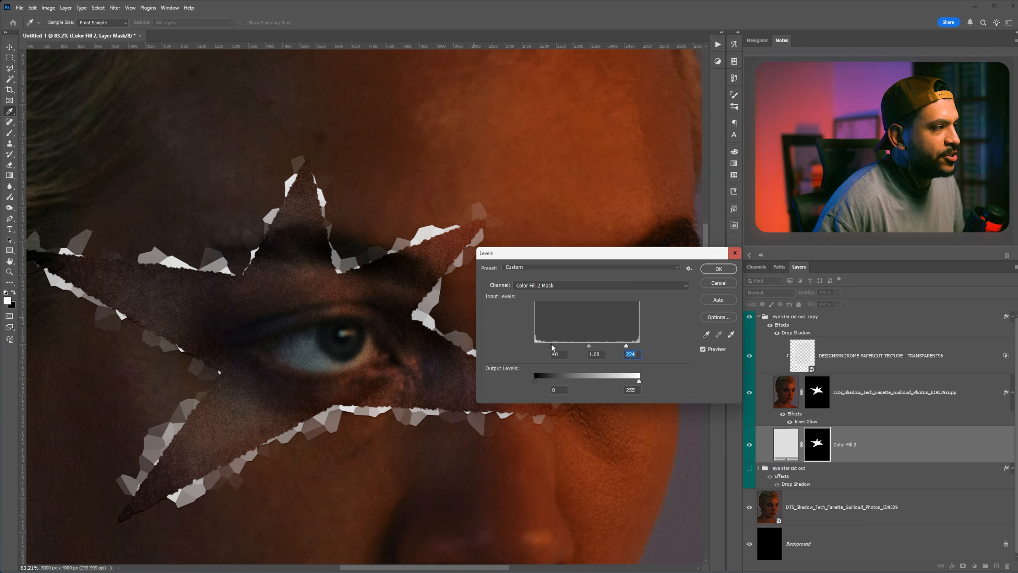
mouse_move(552, 347)
mouse_down()
mouse_move(537, 347)
mouse_move(548, 347)
mouse_up()
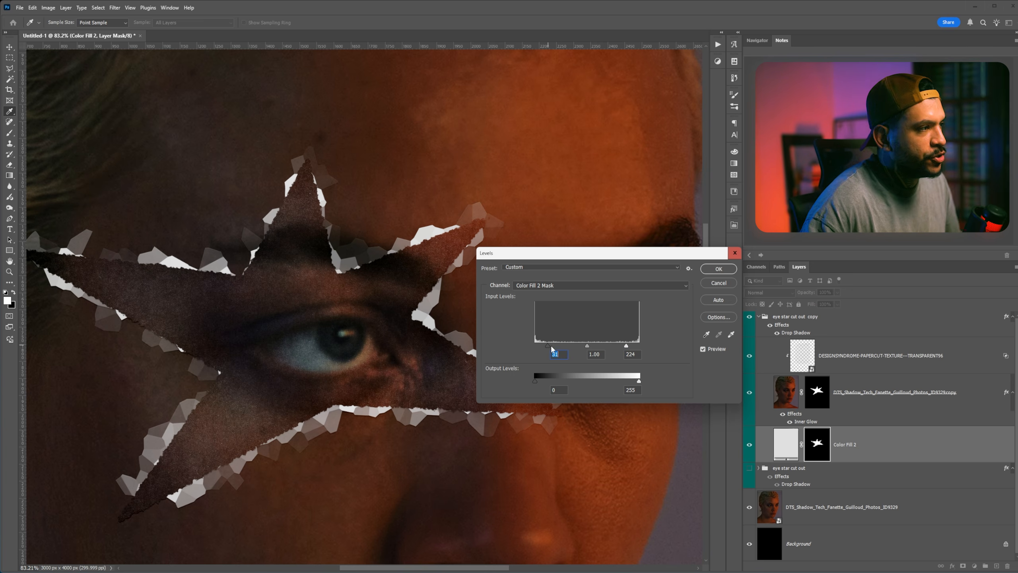
key(Return)
key(l)
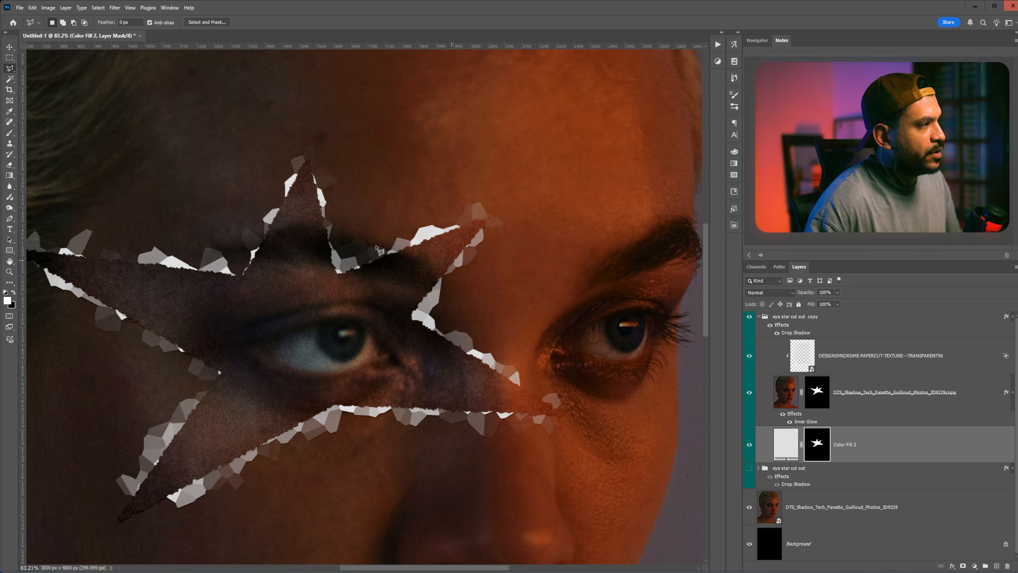
Apply a 6.2 pixel Gaussian Blur to the Color Fill 2 mask and Crystallize it with smaller cells
click(115, 7)
mouse_move(203, 123)
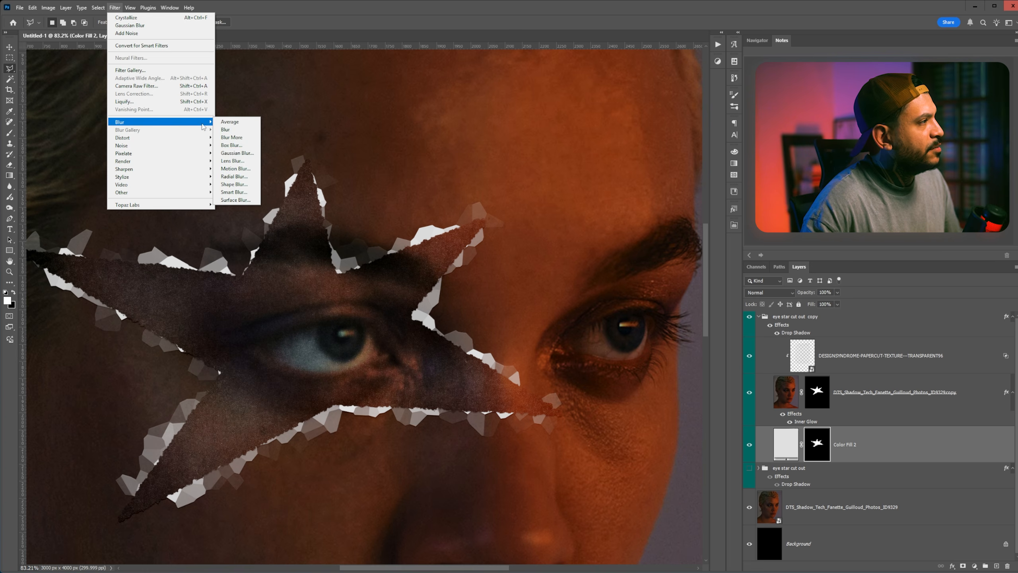
click(237, 153)
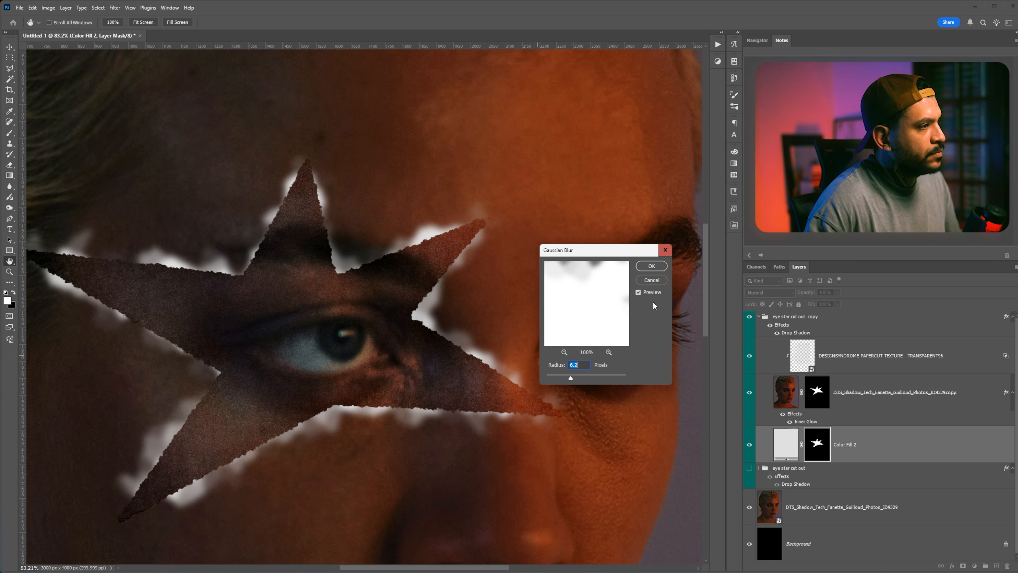
click(651, 267)
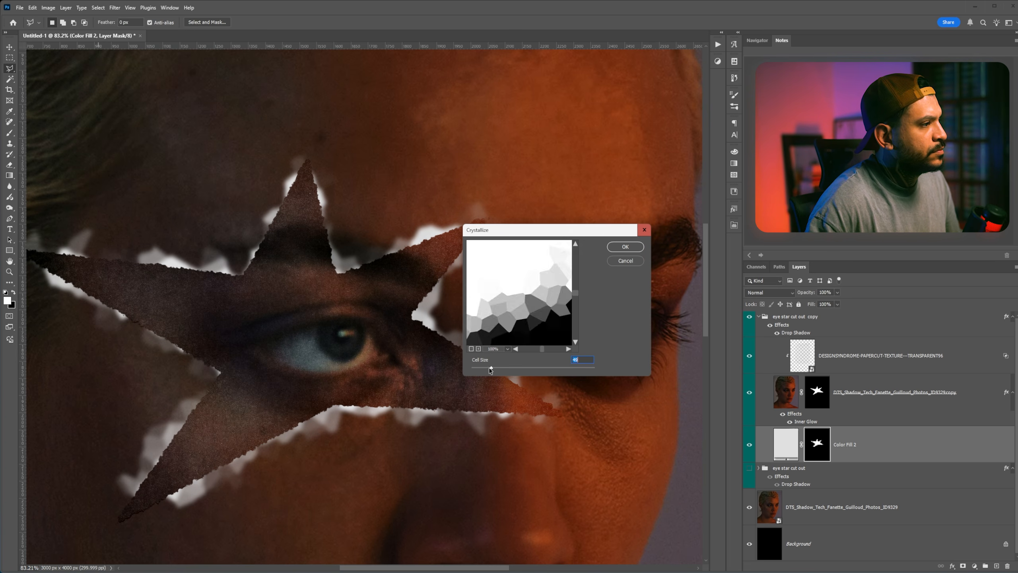
click(624, 248)
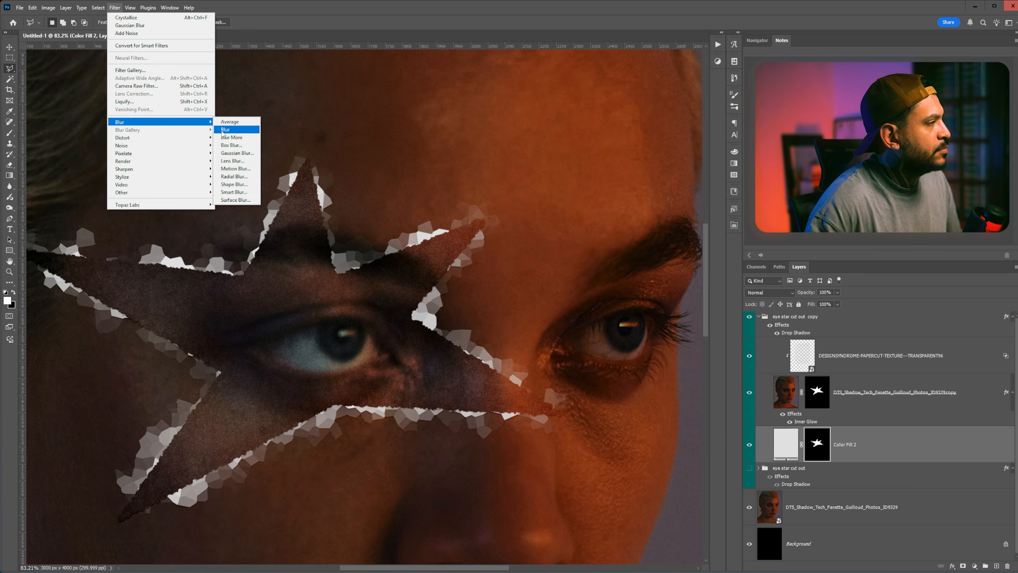
Soften the Color Fill 2 mask with a 4.0 pixel Gaussian Blur and Crystallize it with a cell size of 23
click(237, 153)
drag(565, 376, 561, 377)
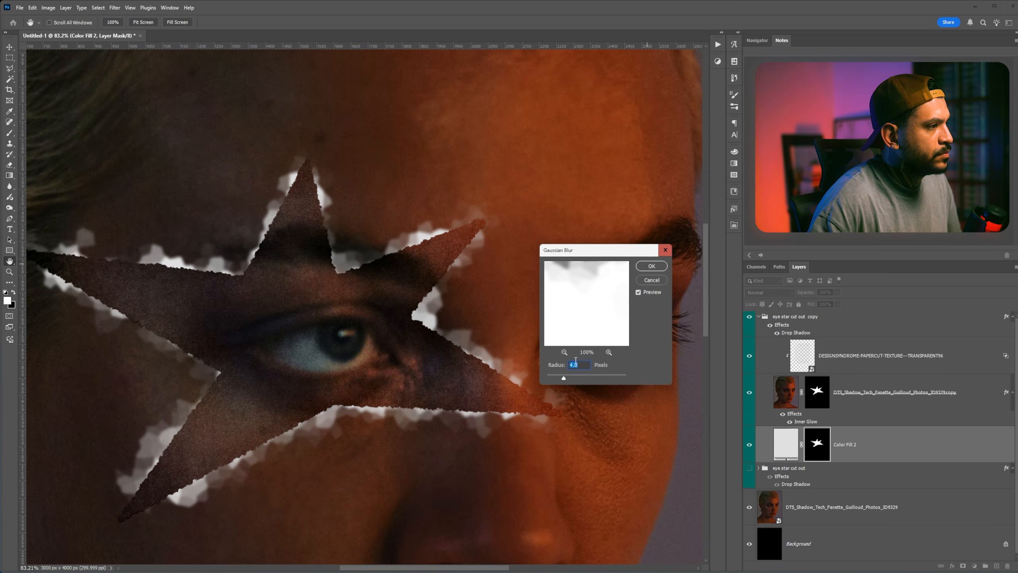
click(652, 267)
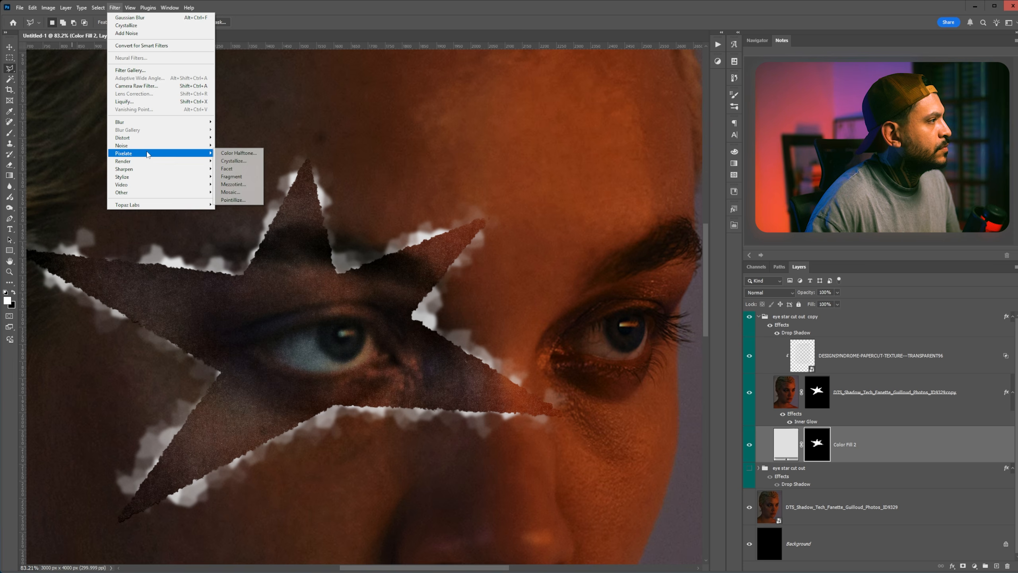
click(236, 167)
drag(483, 369, 481, 369)
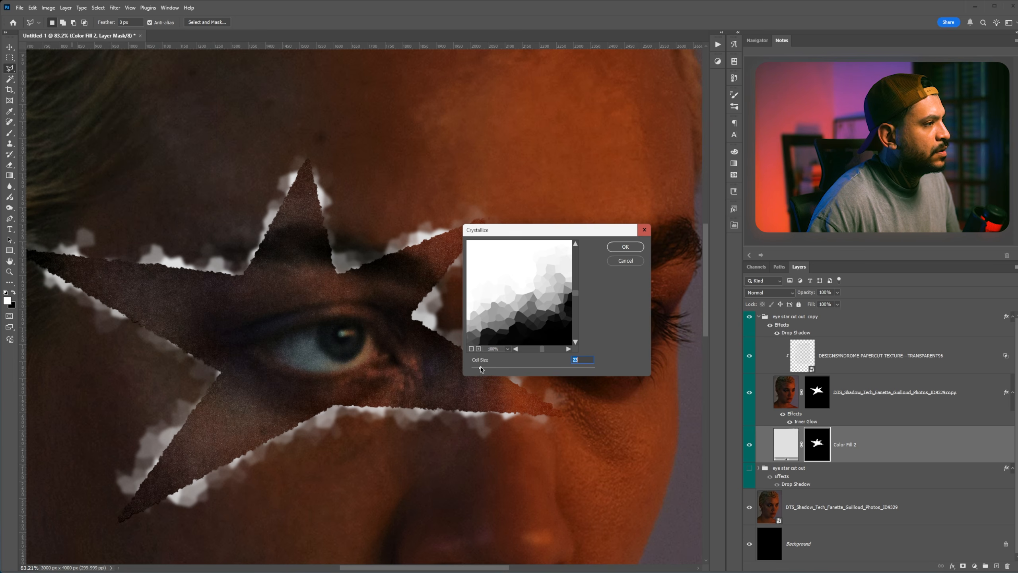
click(627, 244)
Tighten the Color Fill 2 mask's torn edge with Levels, setting the black input to 51 and the white input to 195
click(48, 8)
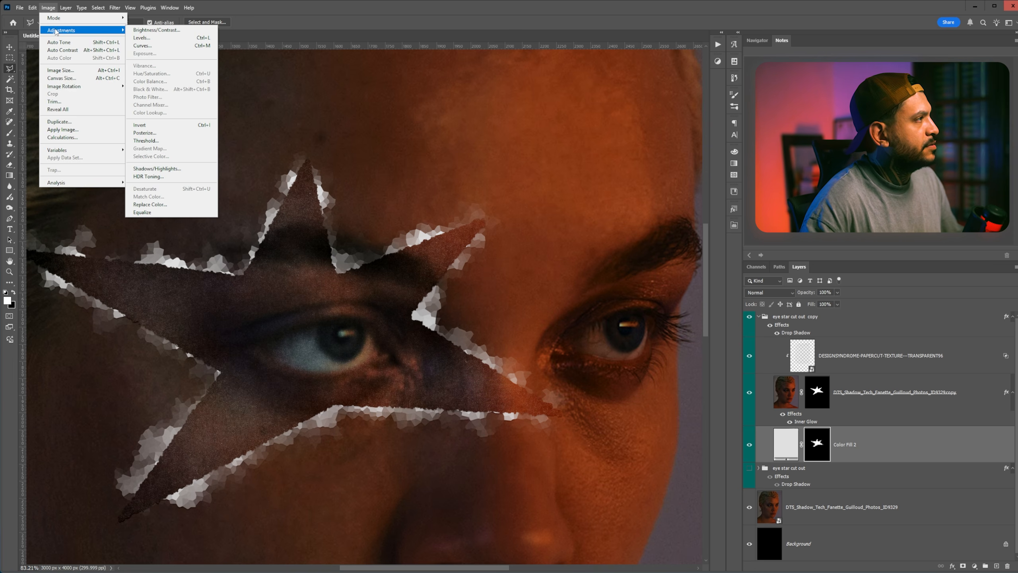
click(142, 38)
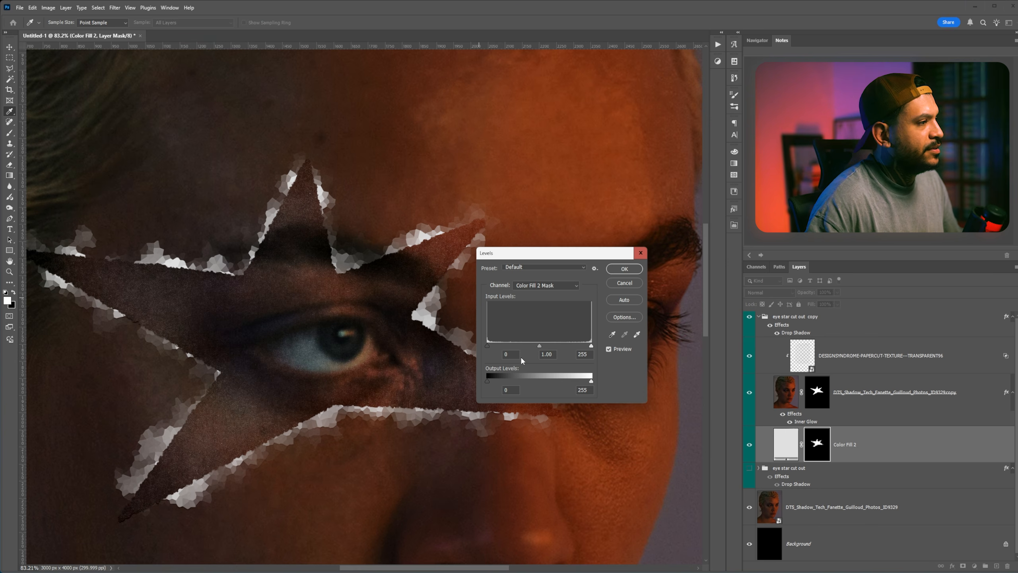
drag(591, 345, 566, 346)
drag(488, 347, 510, 349)
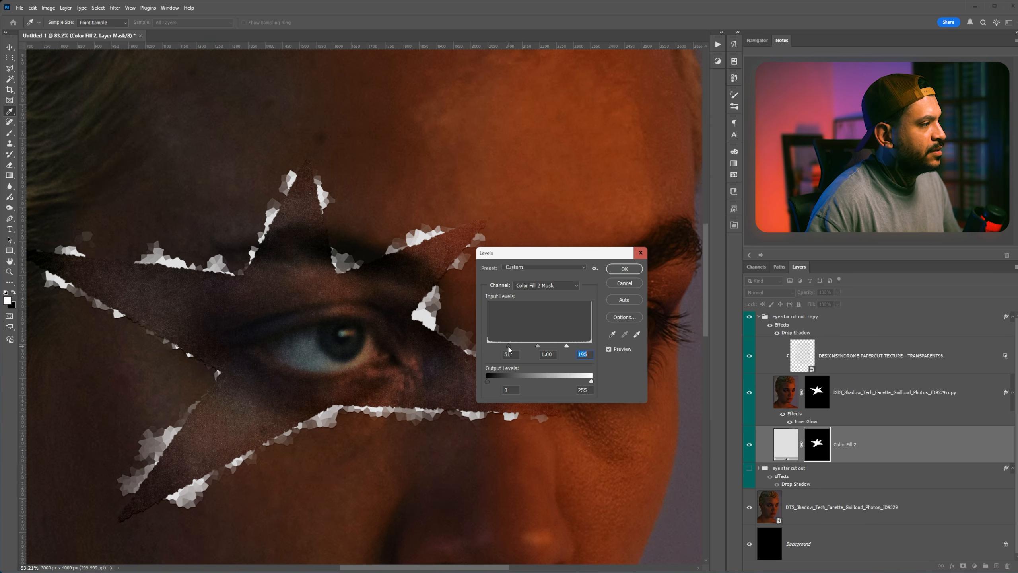
click(624, 269)
Apply a Gaussian Blur with a 4.8 pixel radius to the Color Fill 2 mask
click(114, 8)
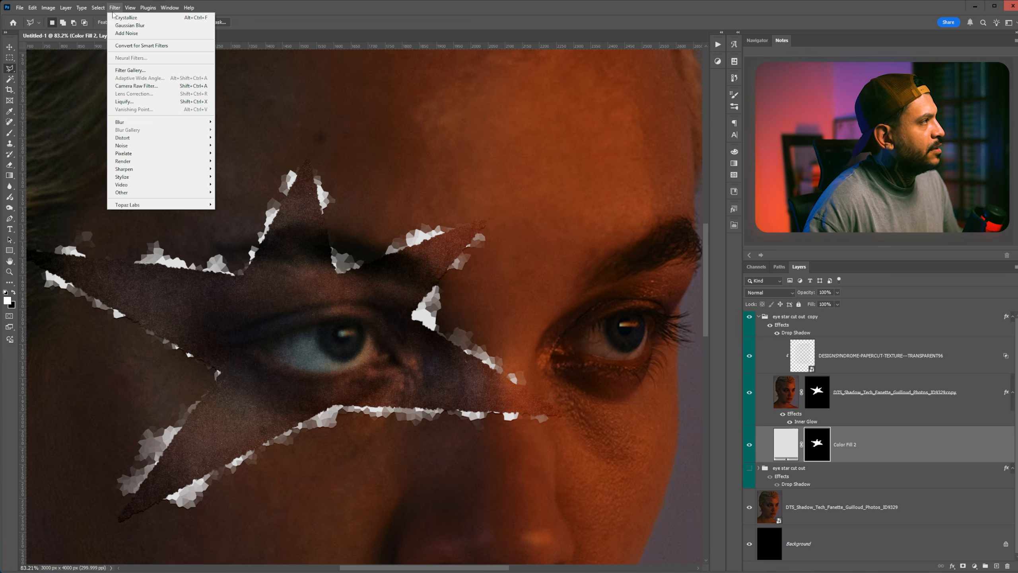
mouse_move(120, 122)
click(233, 153)
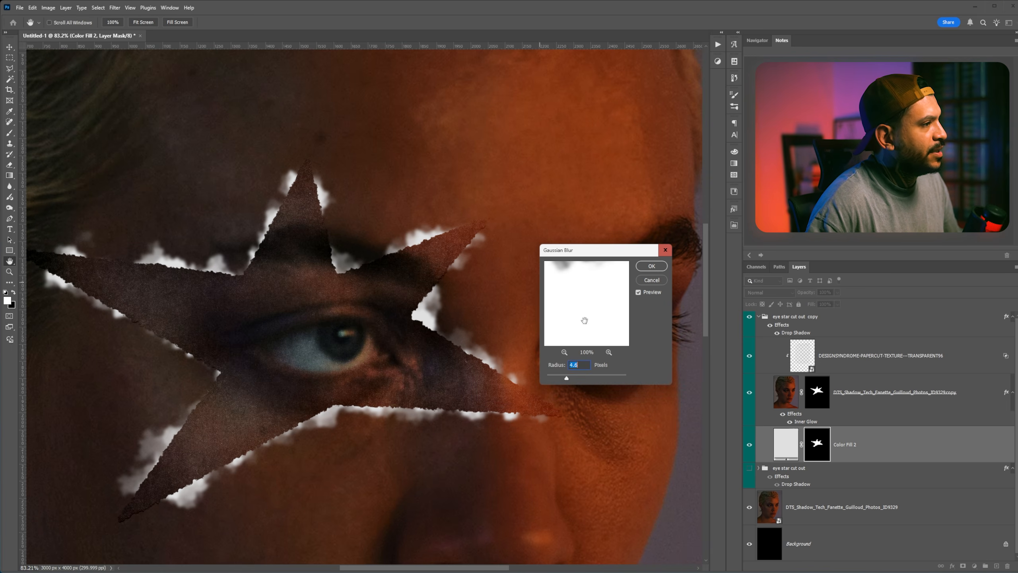
click(652, 265)
Crystallize the Color Fill 2 mask with a cell size of 17
click(114, 7)
mouse_move(128, 156)
click(236, 163)
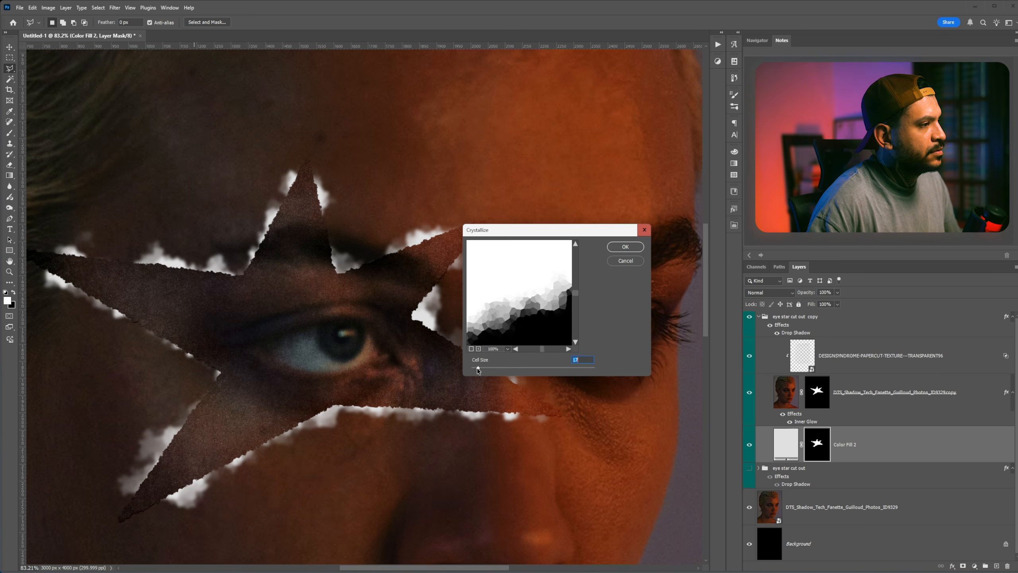
click(625, 247)
Soften the Color Fill 2 mask with a Gaussian Blur of 3.3 pixels radius
click(114, 7)
mouse_move(120, 122)
click(233, 153)
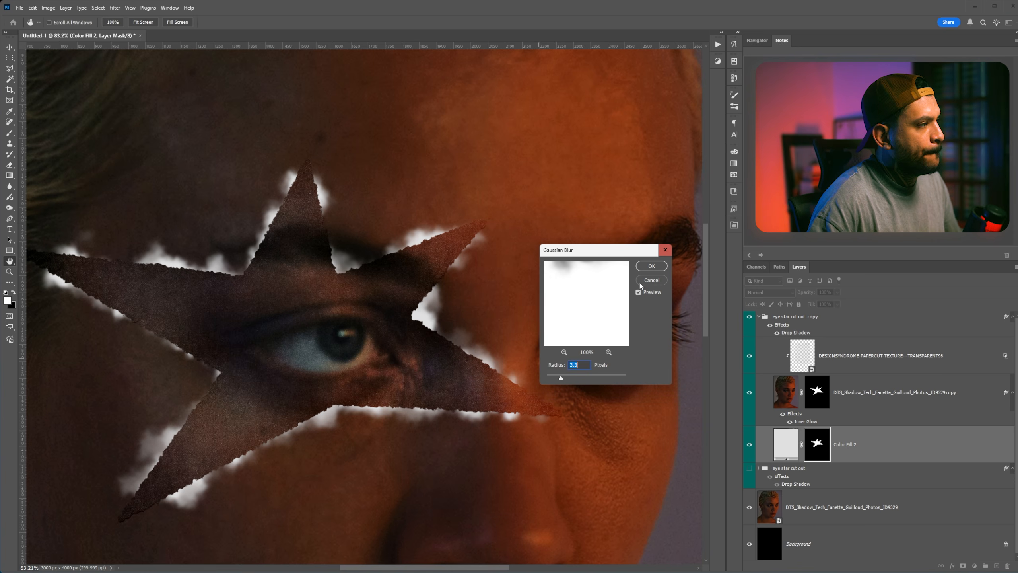
click(650, 280)
Crystallize the Color Fill 2 mask with a fine cell size of 8
click(115, 8)
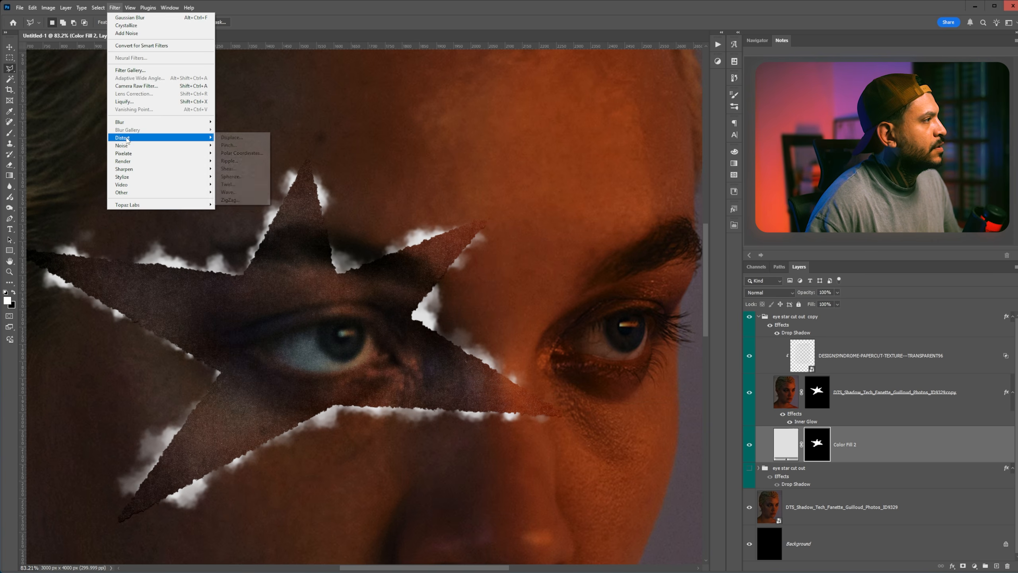
mouse_move(132, 154)
click(233, 161)
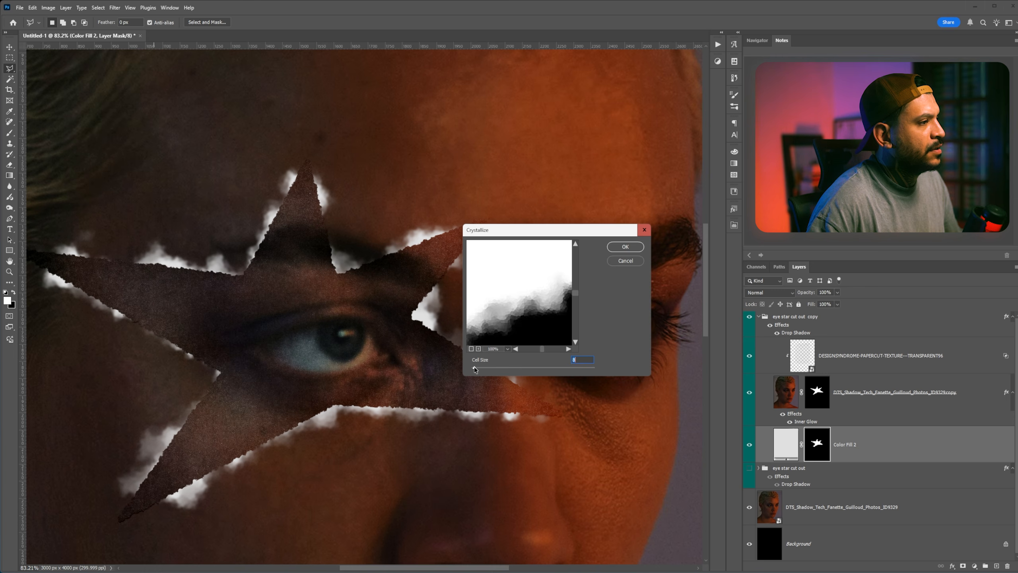
click(625, 247)
scroll(330, 335, left, 2)
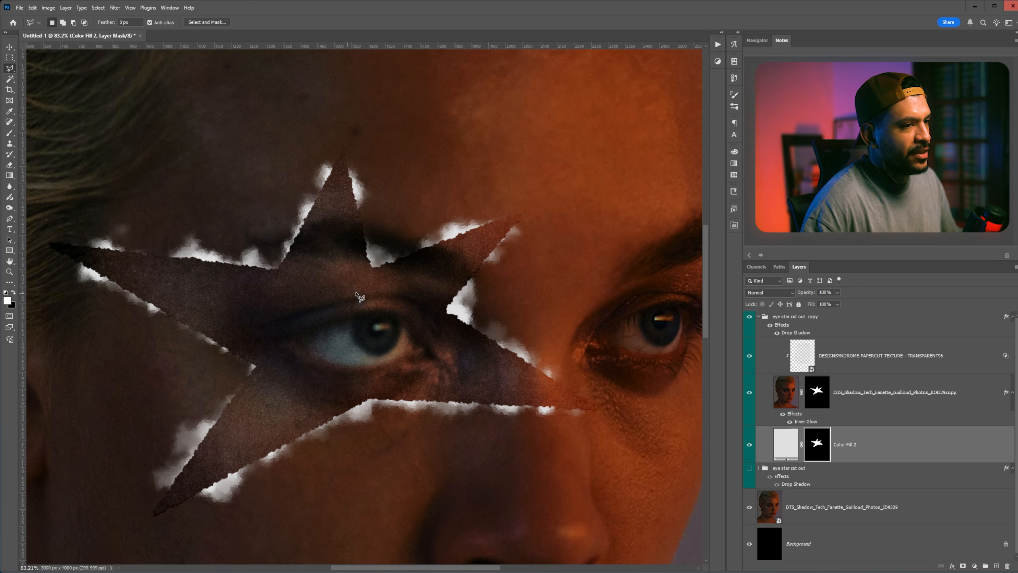
Add 15% uniform noise to the Color Fill 2 mask
click(115, 8)
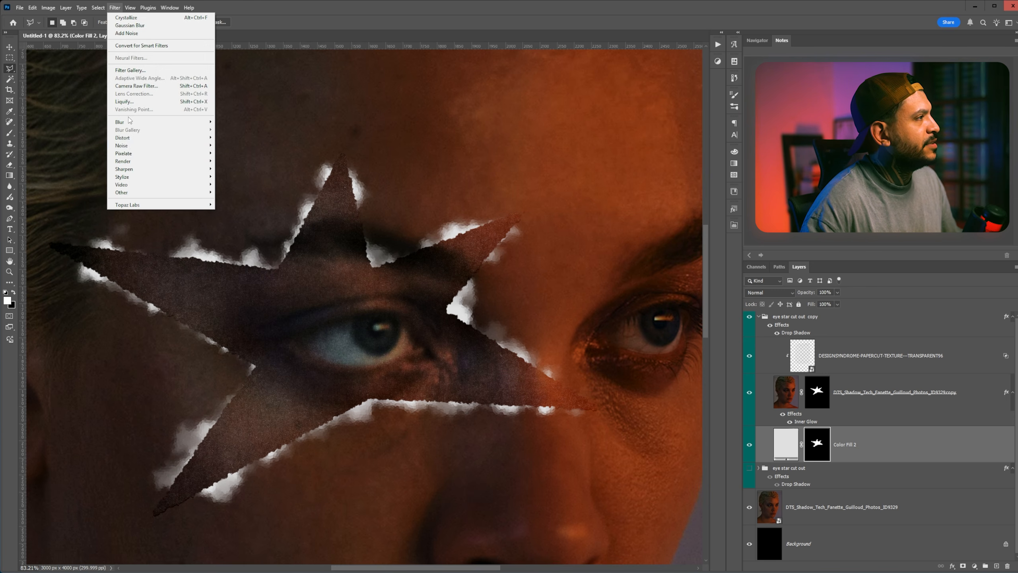
mouse_move(129, 146)
click(230, 148)
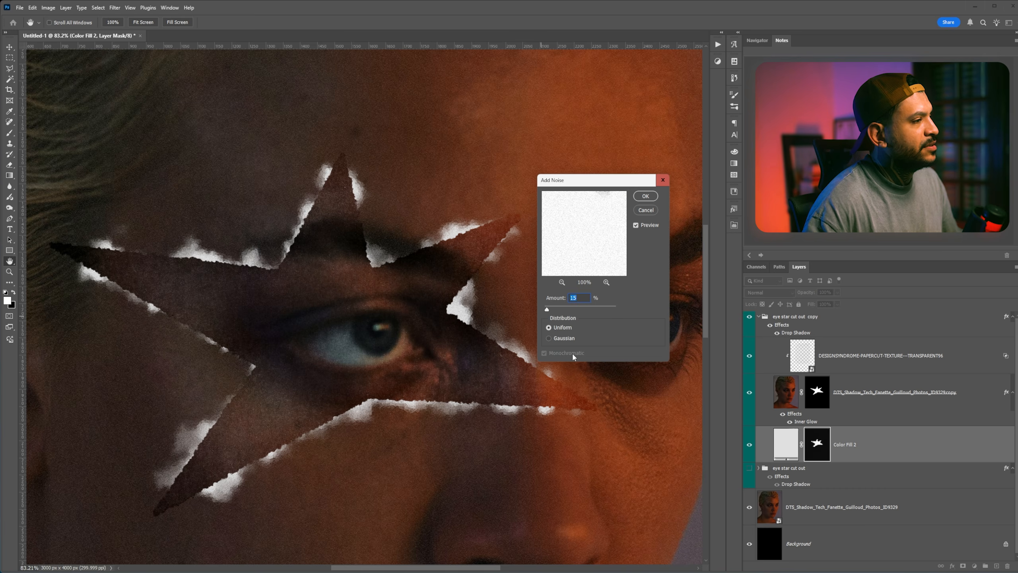
click(658, 198)
key(l)
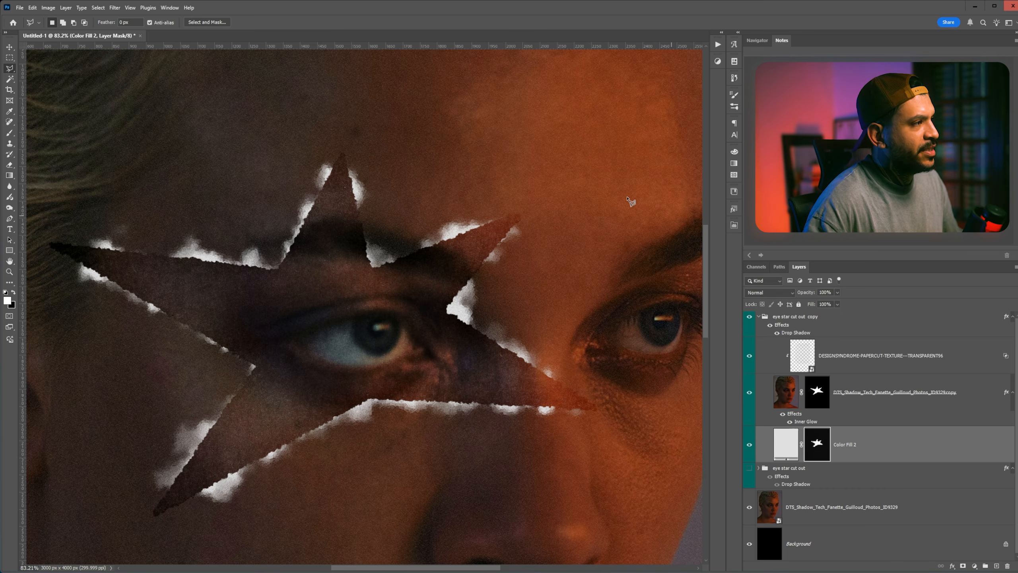
Start a Levels adjustment on the Color Fill 2 mask with the black input level at 44
click(49, 7)
mouse_move(100, 31)
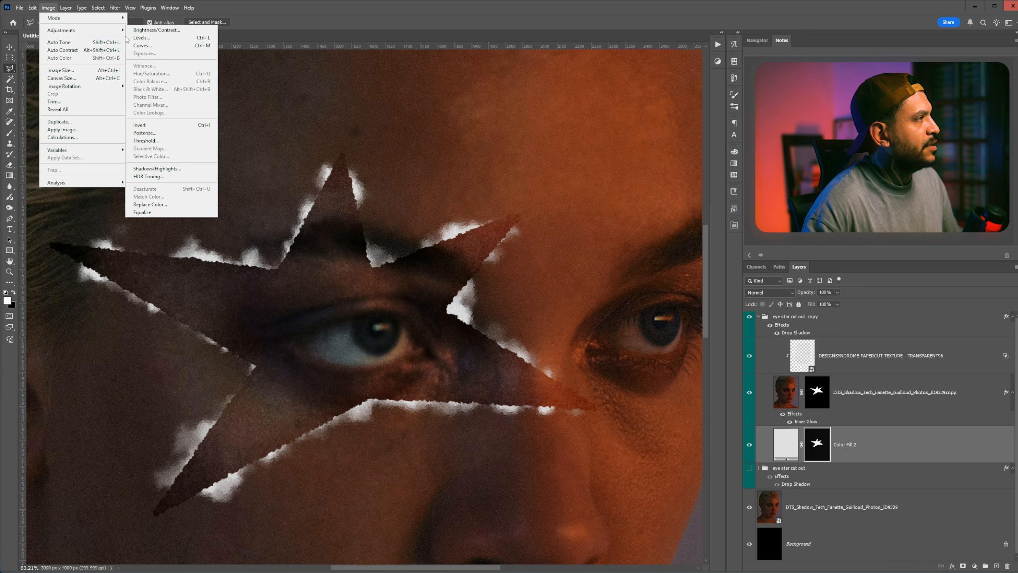
click(143, 38)
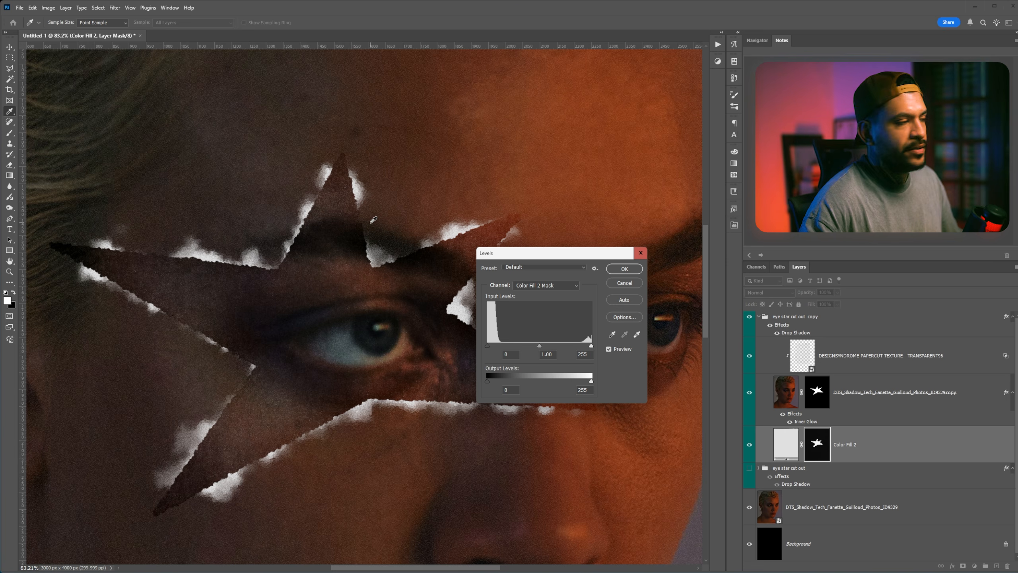
mouse_move(487, 346)
mouse_down()
mouse_move(523, 346)
mouse_move(506, 345)
mouse_up()
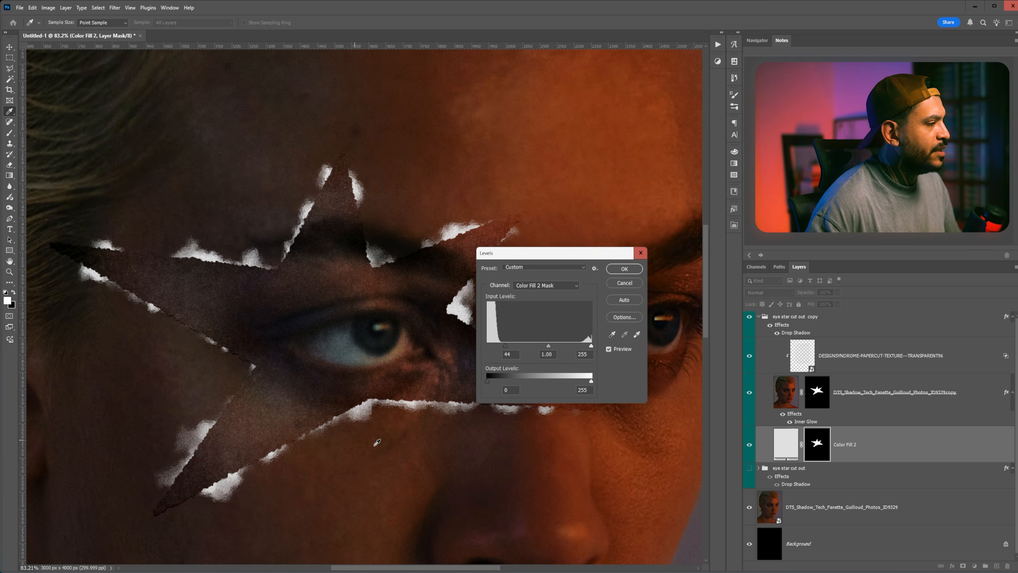
scroll(377, 442, up, 5)
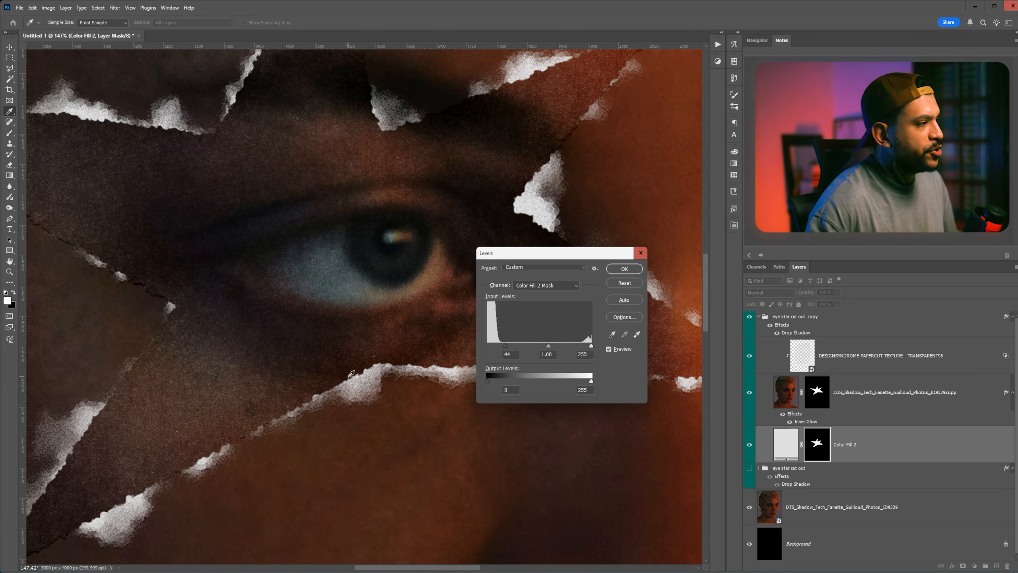
scroll(363, 391, up, 3)
scroll(366, 389, down, 2)
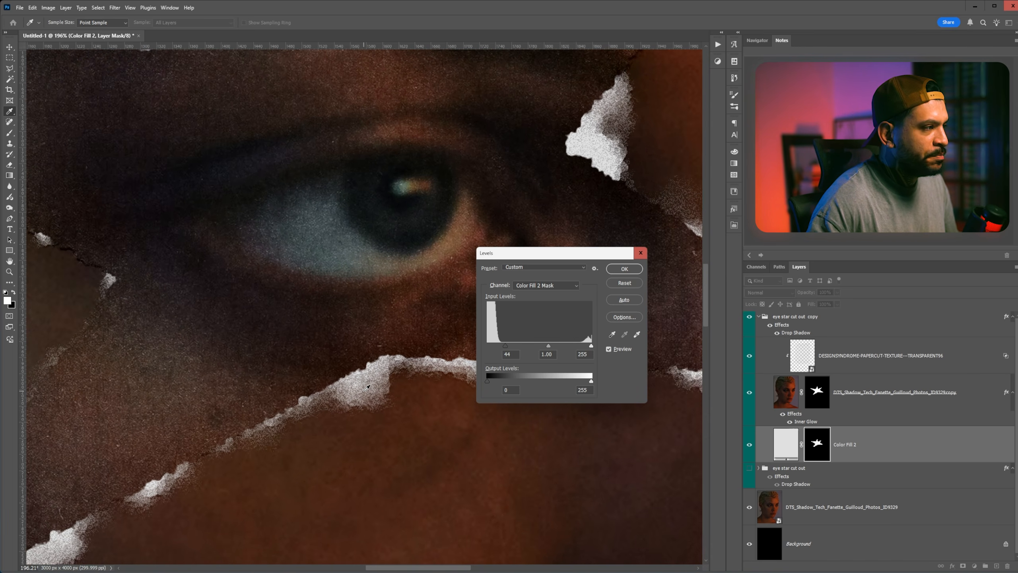
scroll(421, 314, down, 1)
scroll(481, 261, up, 3)
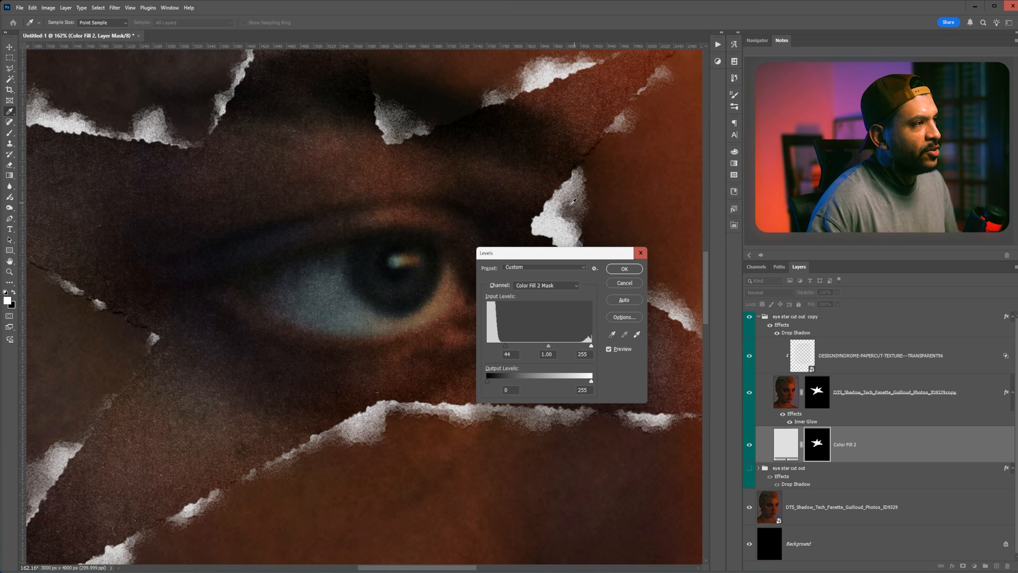
scroll(556, 205, up, 2)
scroll(556, 205, down, 3)
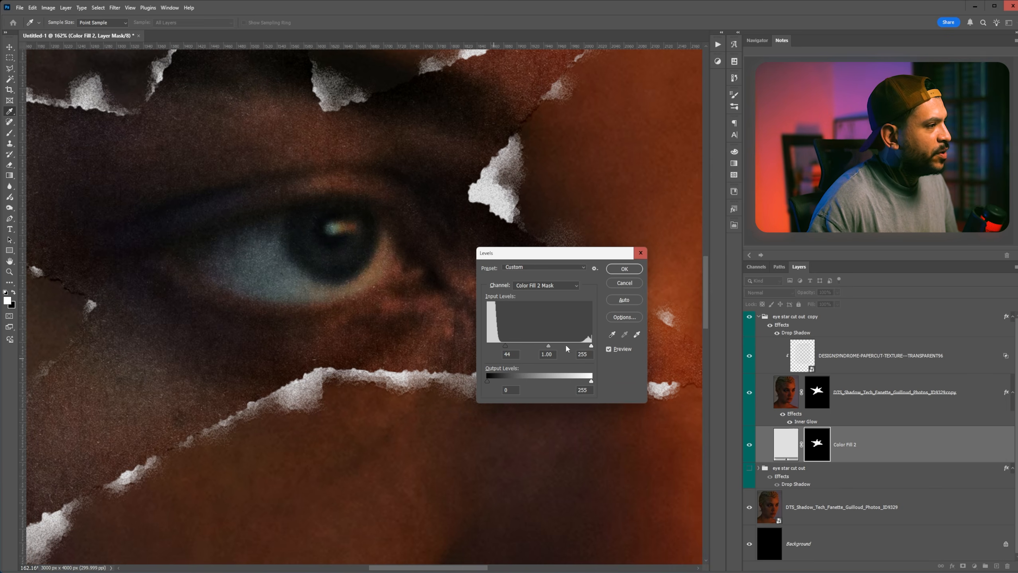
Tighten the Color Fill 2 mask by applying Levels with input values 83, 0.55 and 211
drag(575, 345, 520, 345)
scroll(164, 418, down, 5)
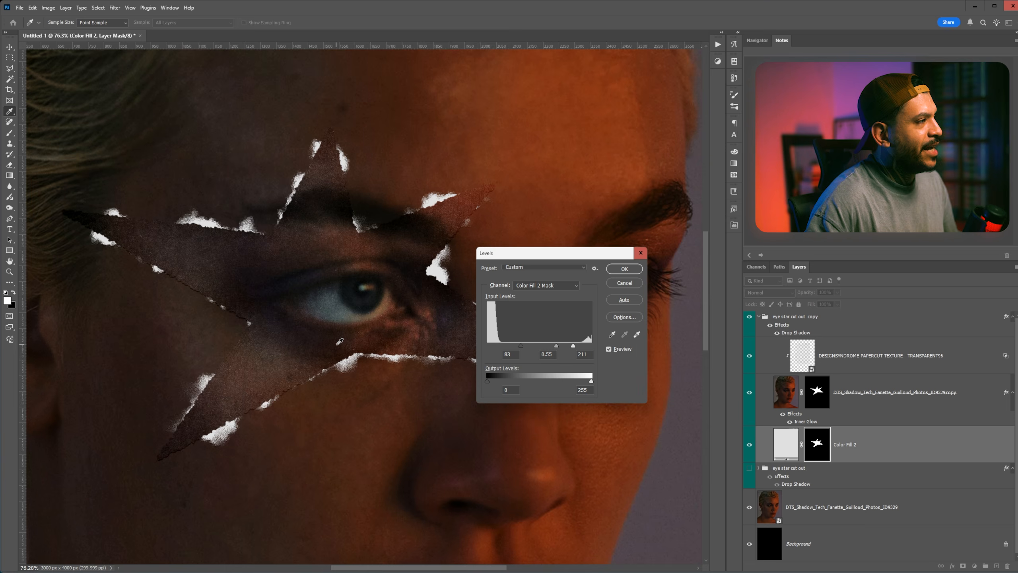
scroll(340, 341, down, 1)
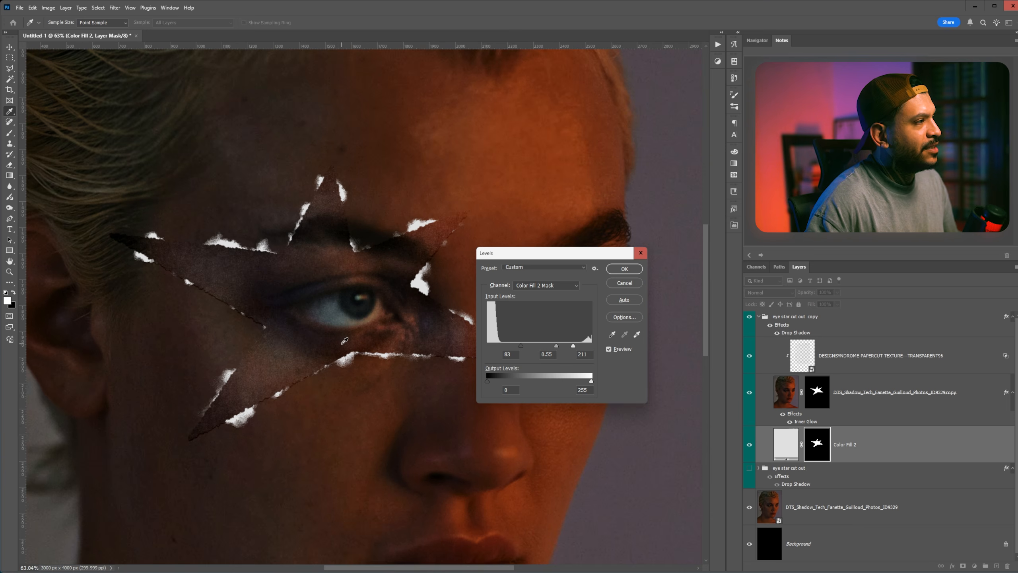
scroll(395, 271, up, 1)
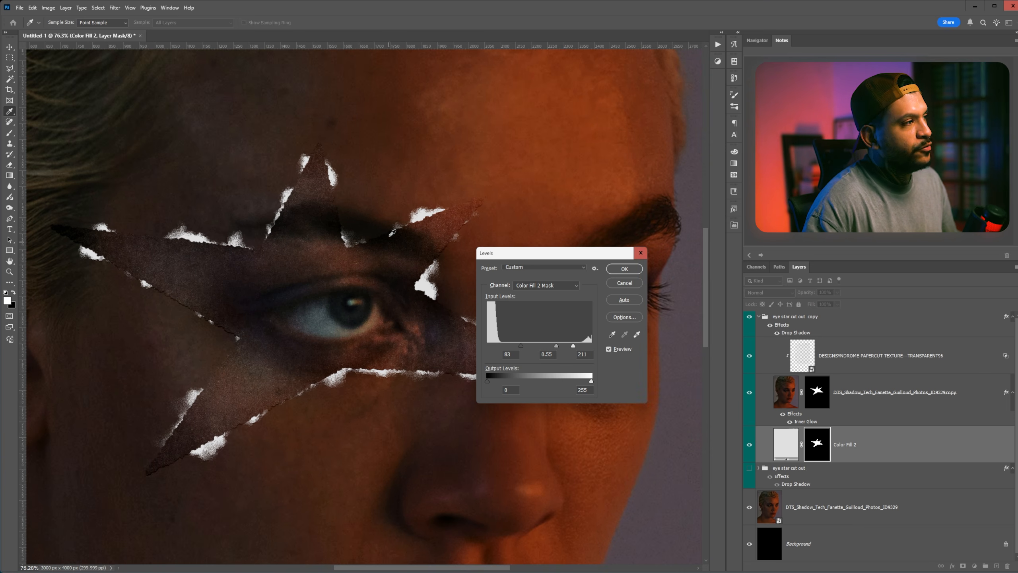
scroll(392, 233, up, 3)
key(Return)
scroll(398, 319, down, 4)
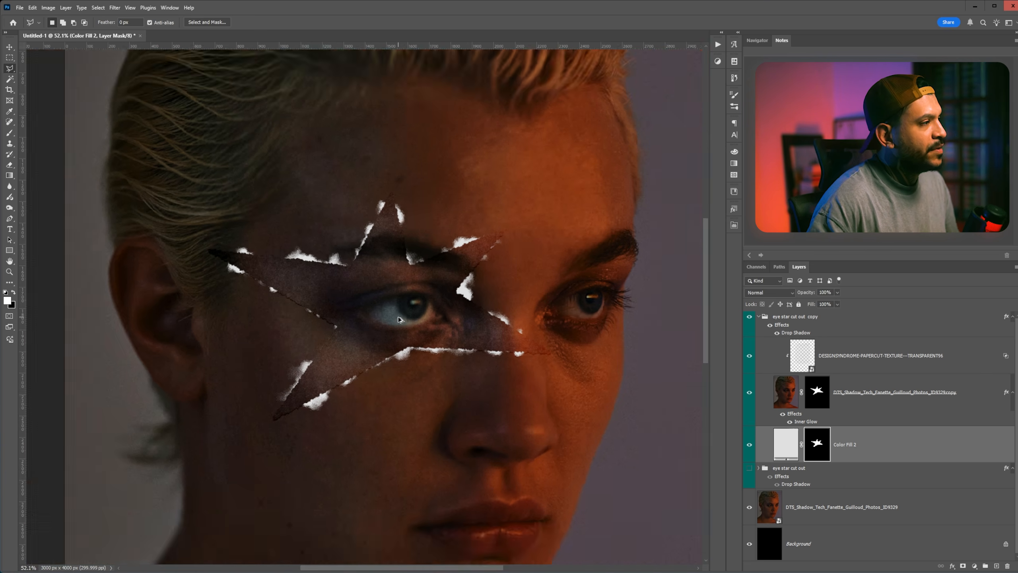
scroll(399, 319, up, 1)
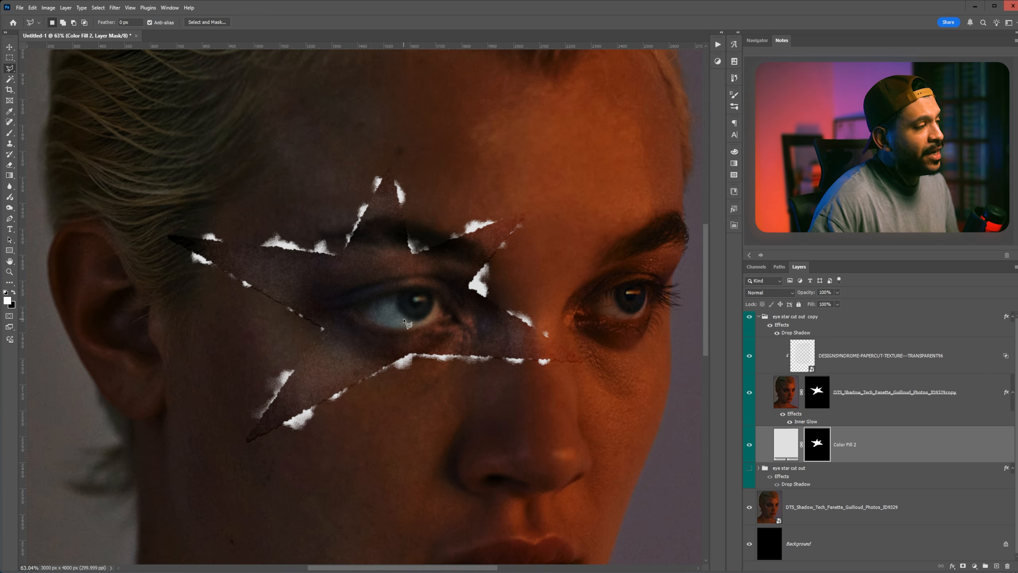
Select the portrait copy layer's mask and break up its edges with a coarse Crystallize filter
click(814, 398)
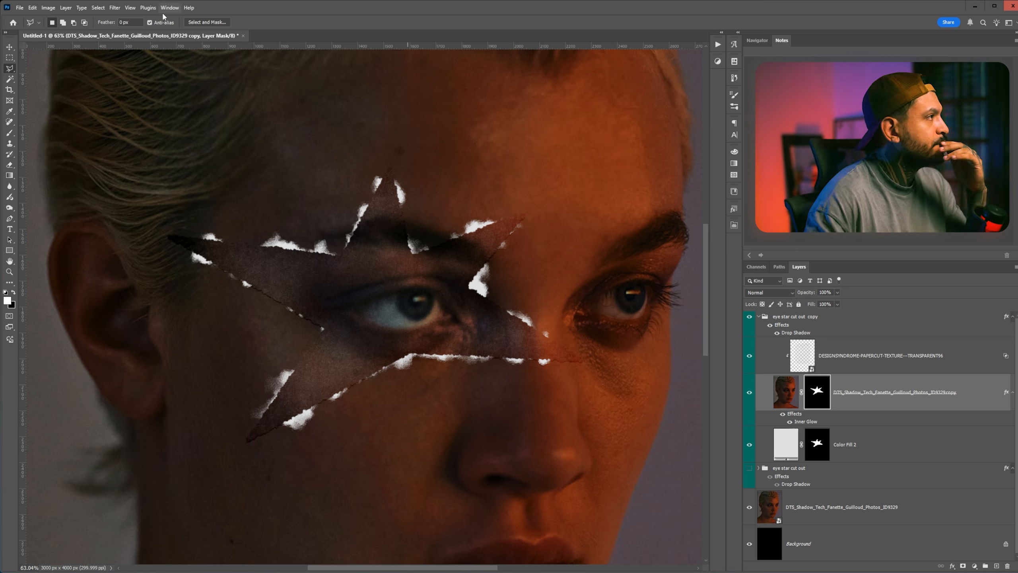
click(115, 7)
click(235, 136)
click(614, 241)
Refine the portrait copy's mask with another Crystallize pass and soften it with a Gaussian Blur
click(115, 7)
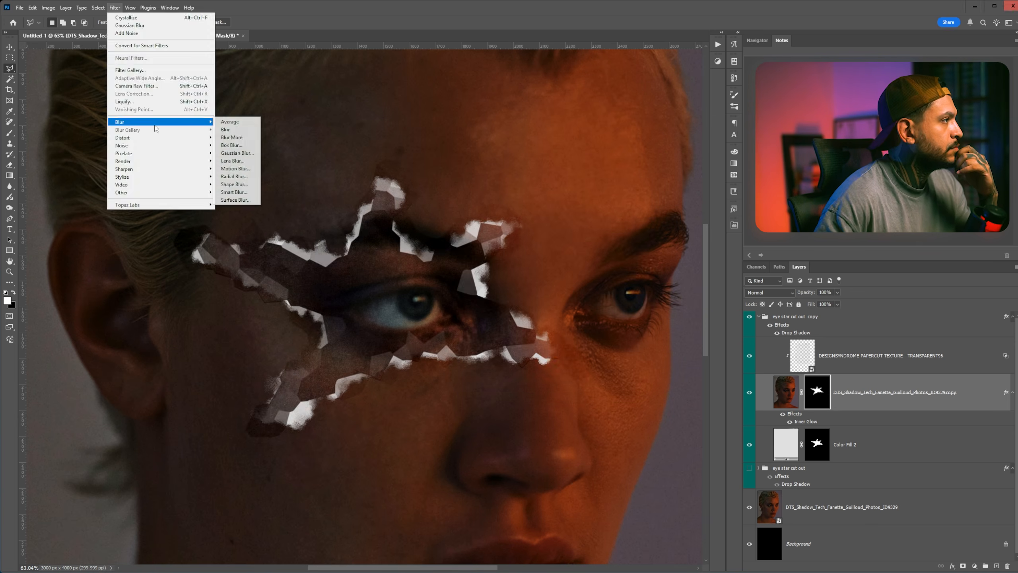
click(237, 153)
key(Return)
key(ctrl+l)
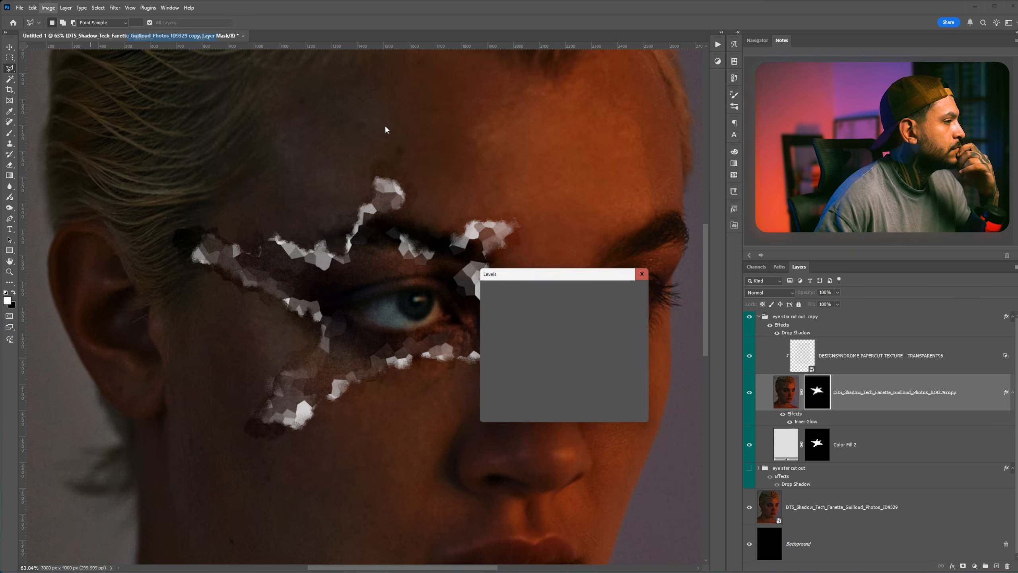
key(Return)
key(Return)
Crystallize the blurred portrait copy mask again with a finer cell size
click(115, 7)
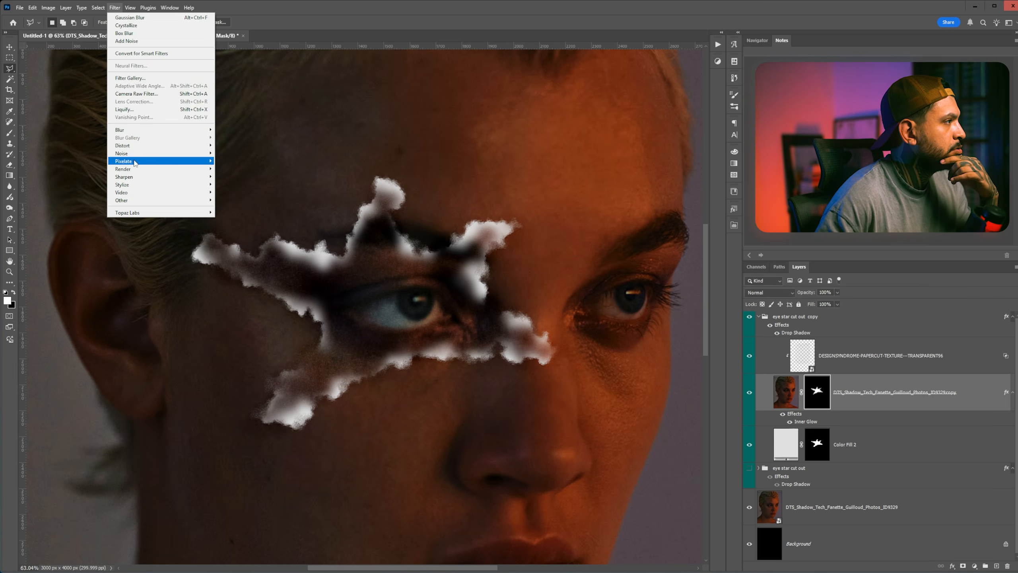
click(236, 169)
key(Return)
key(ctrl+l)
key(Return)
click(114, 8)
click(237, 169)
key(Return)
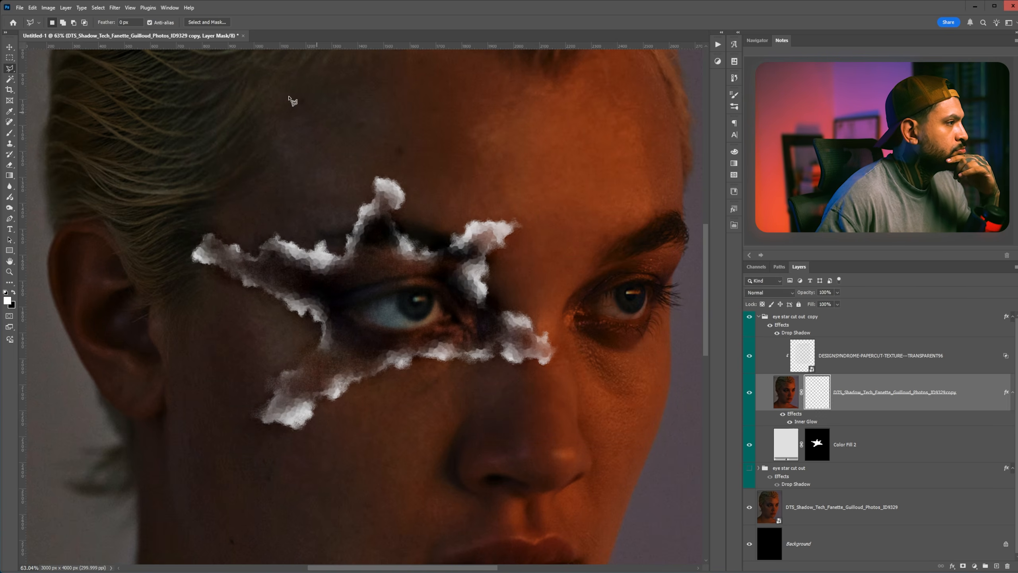
Soften the finely crystallized portrait copy mask with a small-radius Gaussian Blur
key(ctrl+alt+f)
drag(562, 405, 555, 404)
key(Return)
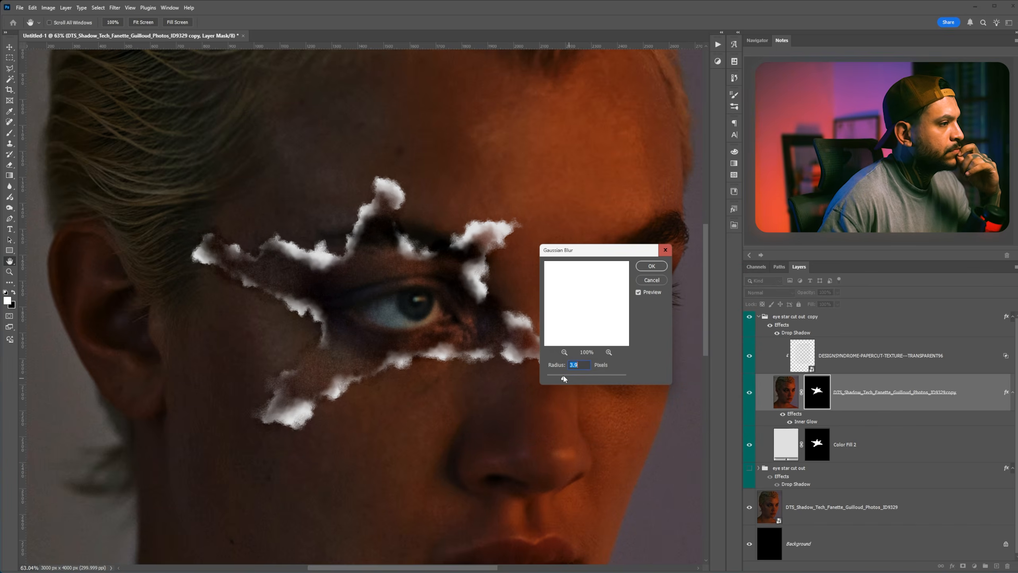
key(Return)
key(l)
Run one more Crystallize pass on the softened portrait copy mask to roughen its edges
click(114, 8)
click(237, 159)
key(Return)
key(Return)
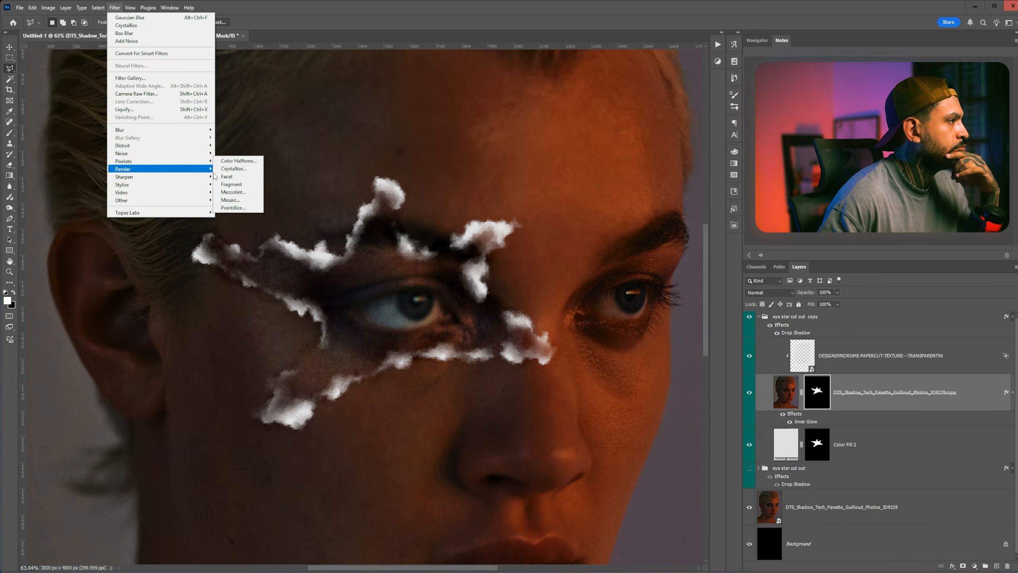
Tighten the portrait copy's mask with Levels, setting the black input to 75 and the white input to 190
click(48, 8)
click(144, 27)
drag(641, 366, 617, 366)
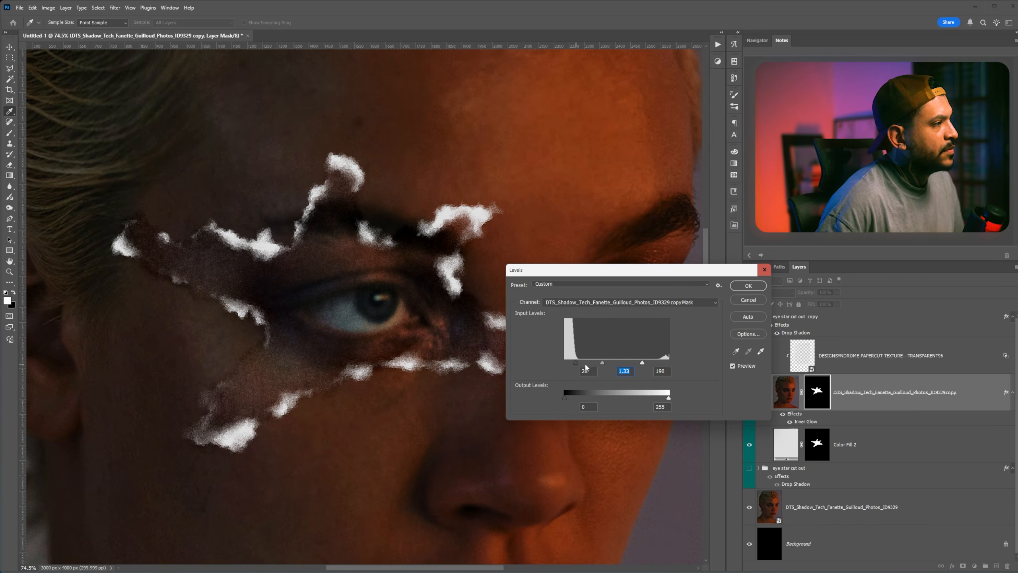
drag(587, 364, 629, 370)
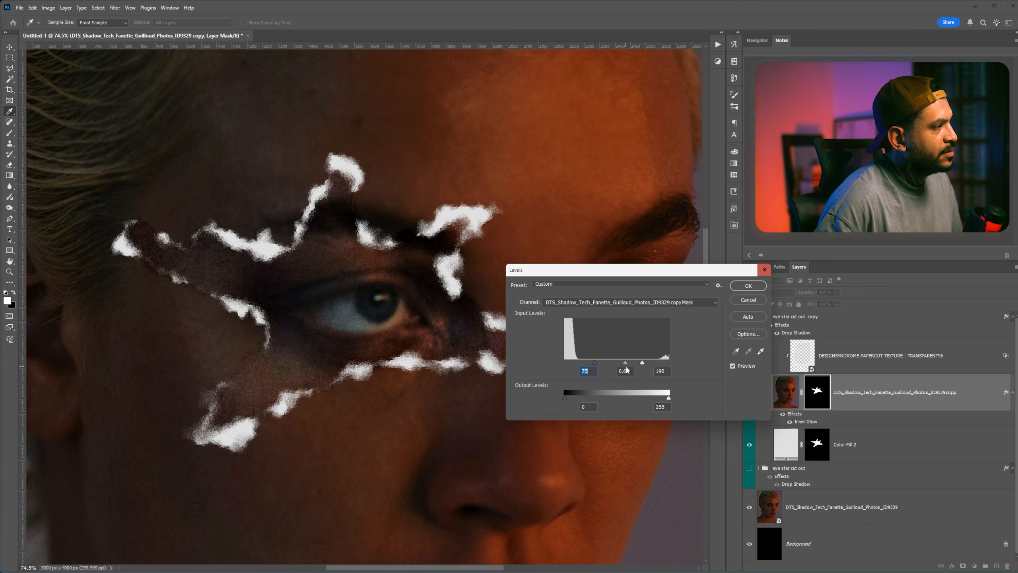
click(748, 286)
key(l)
scroll(332, 275, down, 2)
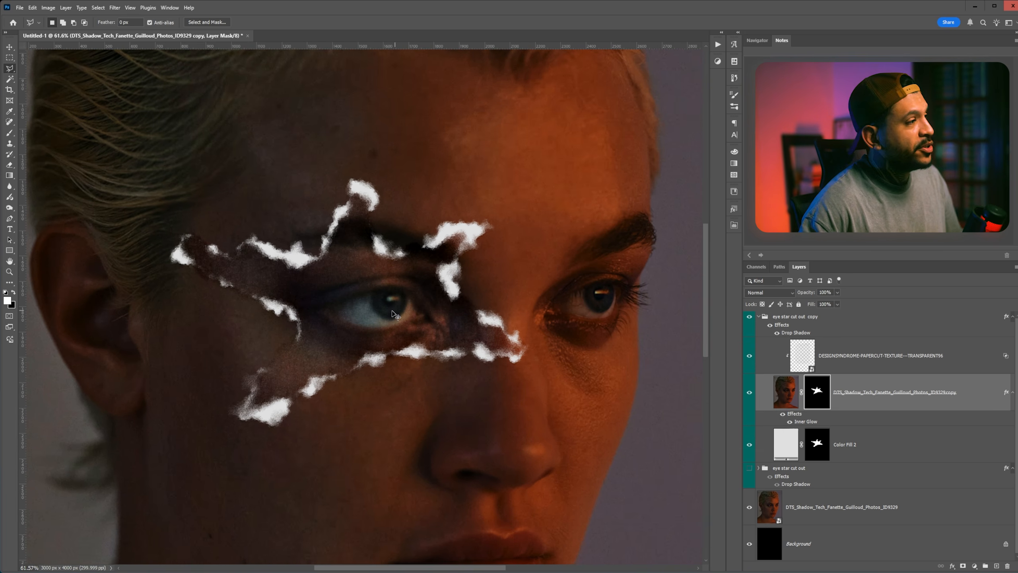
Clip the portrait copy layer to the Color Fill 2 layer with a clipping mask
scroll(395, 315, up, 2)
right_click(847, 404)
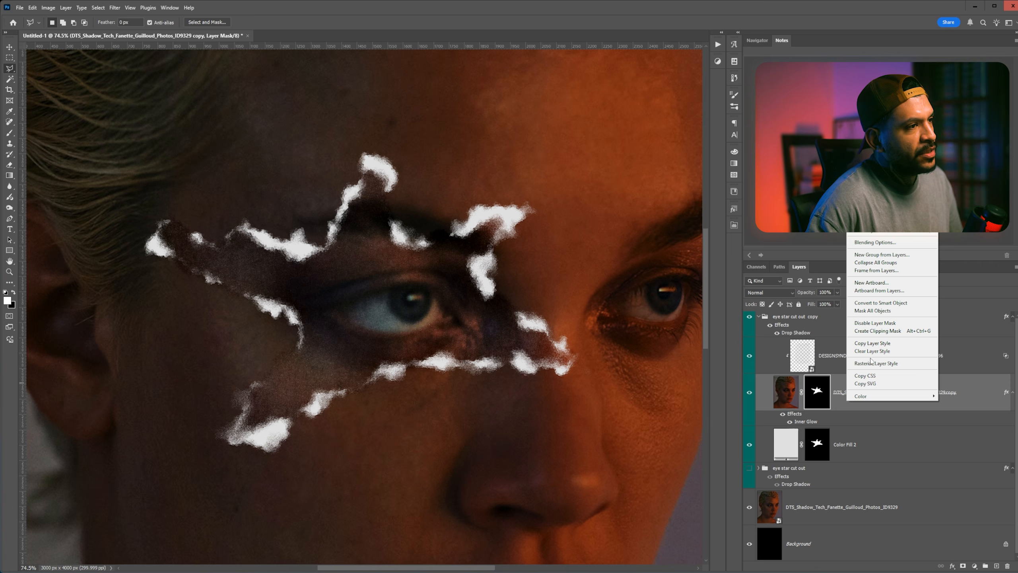
click(878, 330)
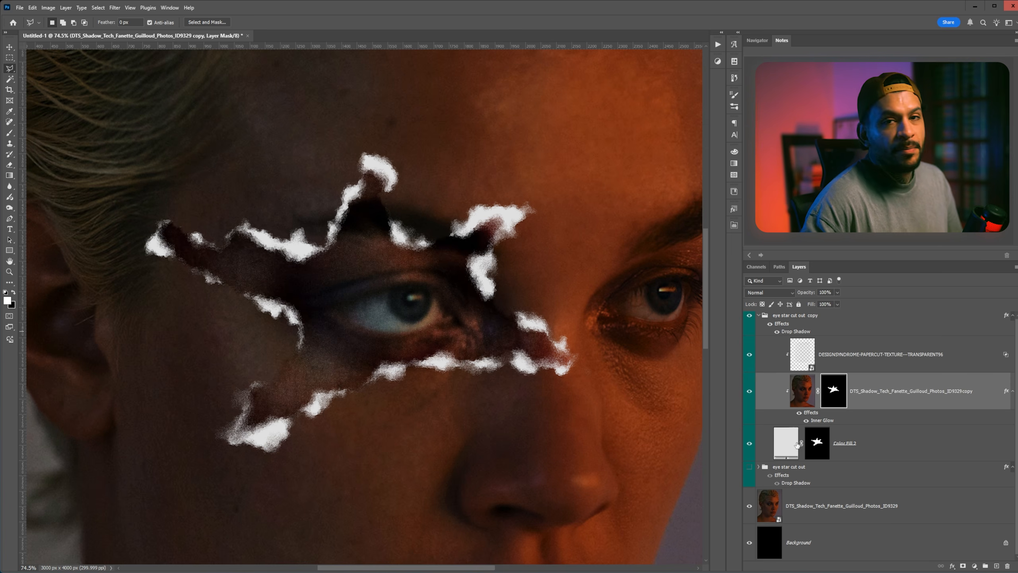
scroll(591, 391, left, 2)
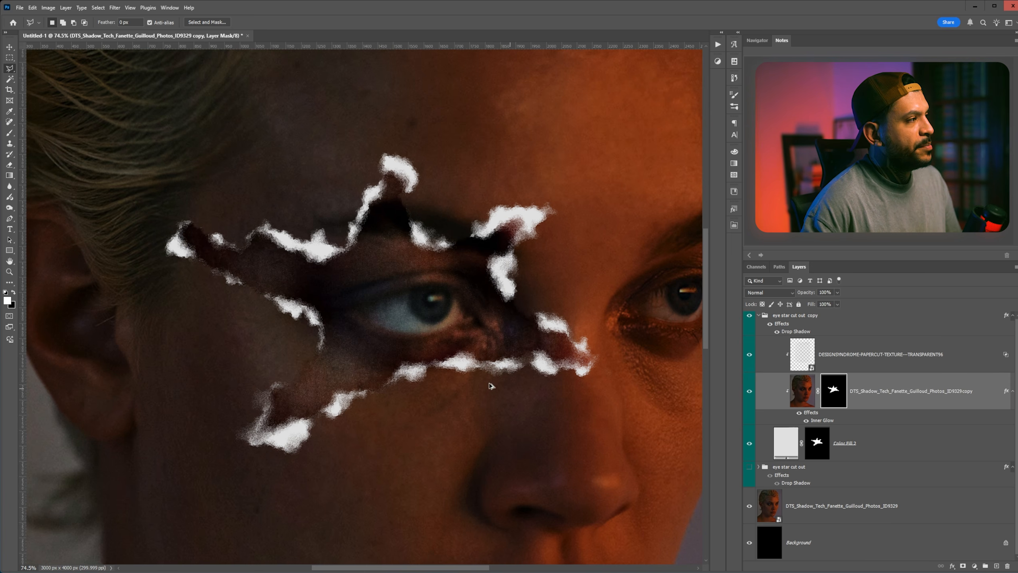
scroll(492, 386, down, 6)
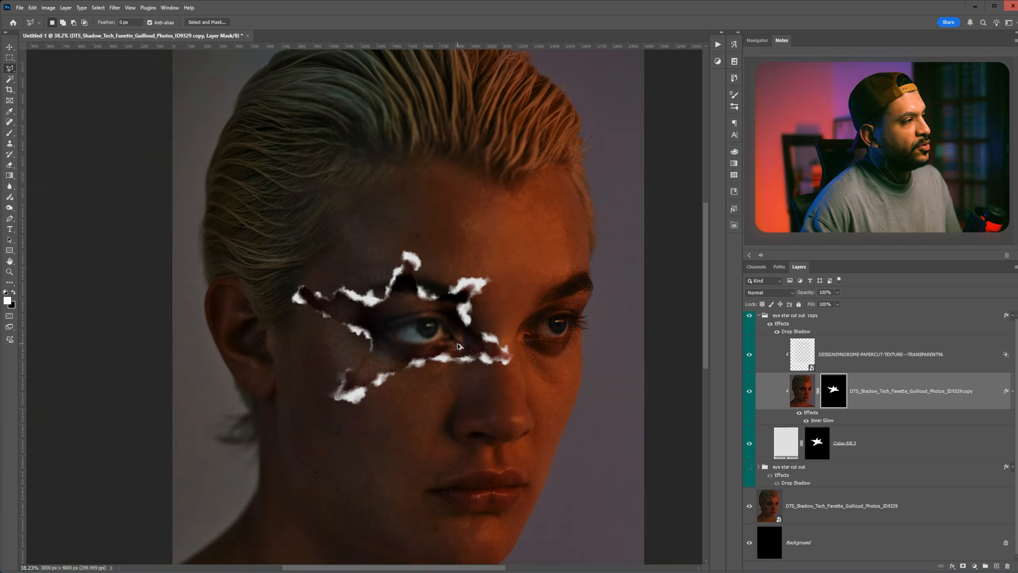
scroll(459, 346, up, 4)
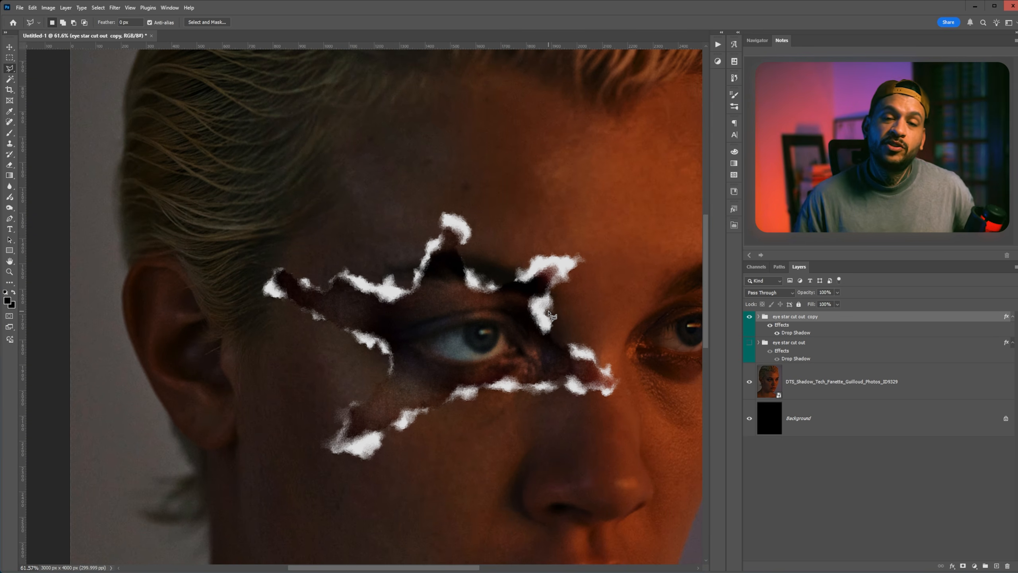